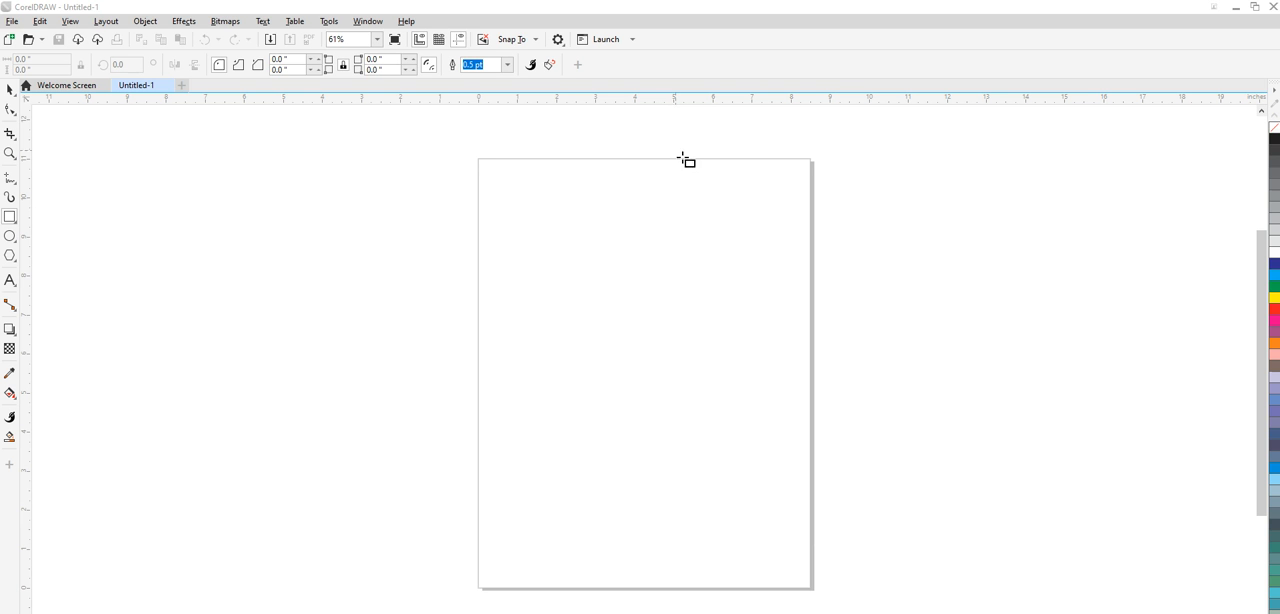
# - Draw a rectangle about 5.2 by 6.5 inches on the page and convert it to editable curves
pyautogui.click(10, 218)
pyautogui.moveTo(534, 216); pyautogui.dragTo(746, 467)
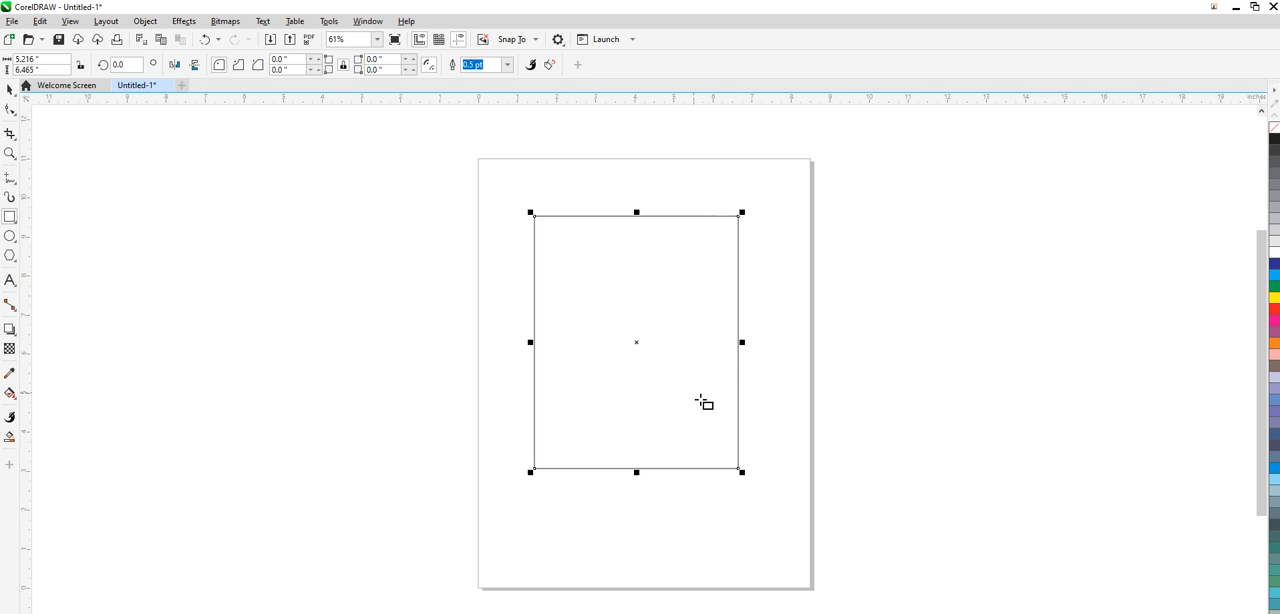
pyautogui.click(9, 110)
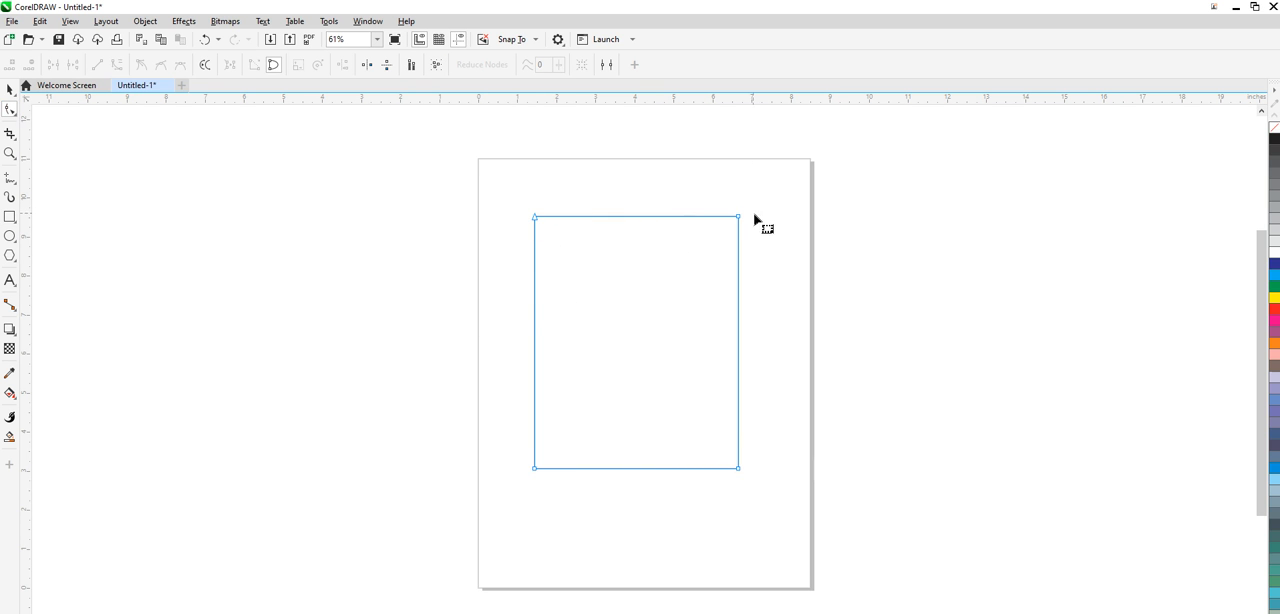
# - Delete the rectangle's upper-left node, and restore the corner by adding a node on the diagonal edge and moving it there
pyautogui.click(535, 221)
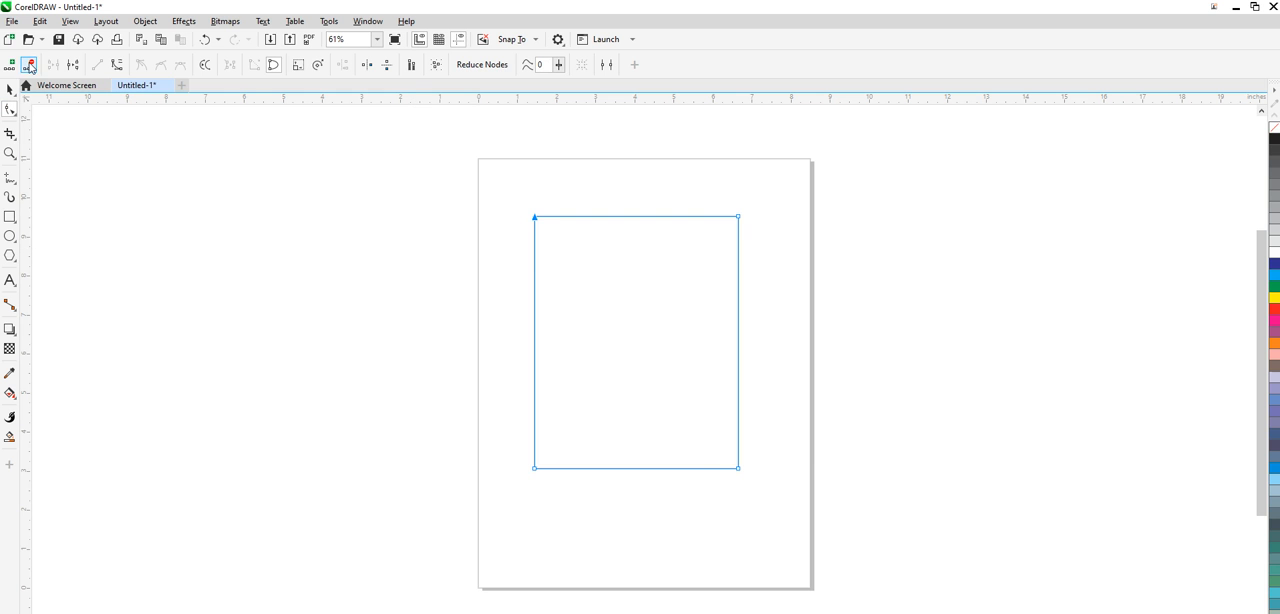
pyautogui.click(31, 67)
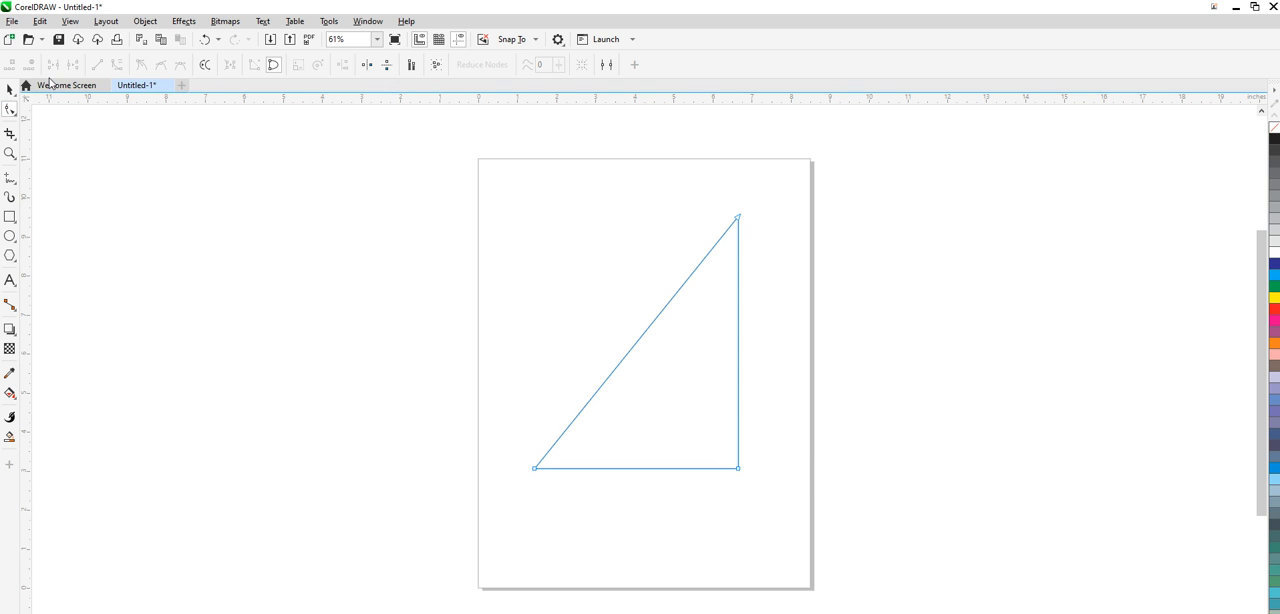
pyautogui.click(629, 352)
pyautogui.click(13, 67)
pyautogui.moveTo(630, 354); pyautogui.dragTo(535, 222)
pyautogui.click(627, 270)
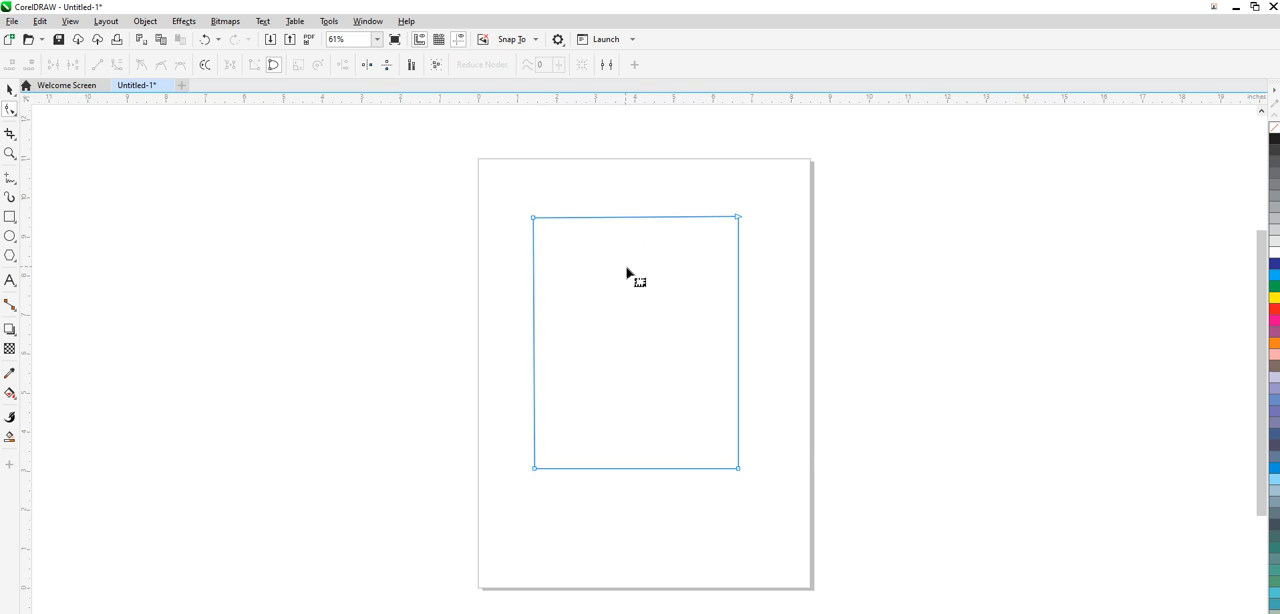
# - Remove the restored upper-left node and rebuild the corner from a new node on the diagonal edge
pyautogui.doubleClick(535, 222)
pyautogui.click(626, 358)
pyautogui.moveTo(626, 360); pyautogui.dragTo(536, 217)
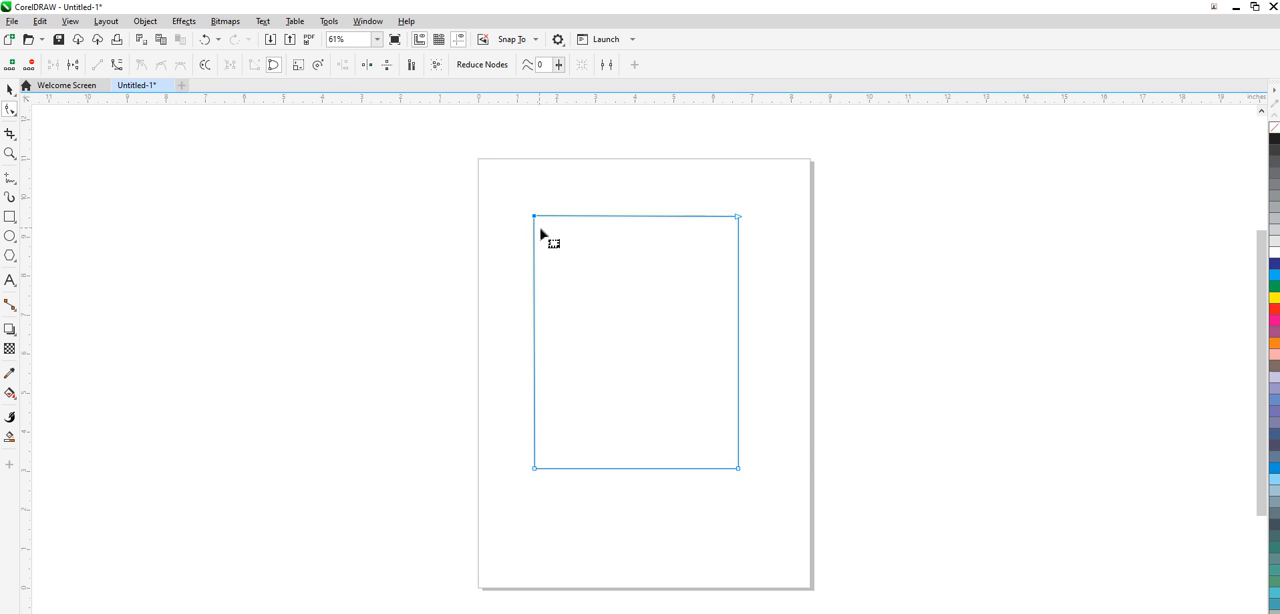
# - Bring the rectangle's two upper nodes together near the middle of the top edge to form a triangle
pyautogui.click(631, 217)
pyautogui.moveTo(535, 216); pyautogui.dragTo(629, 216)
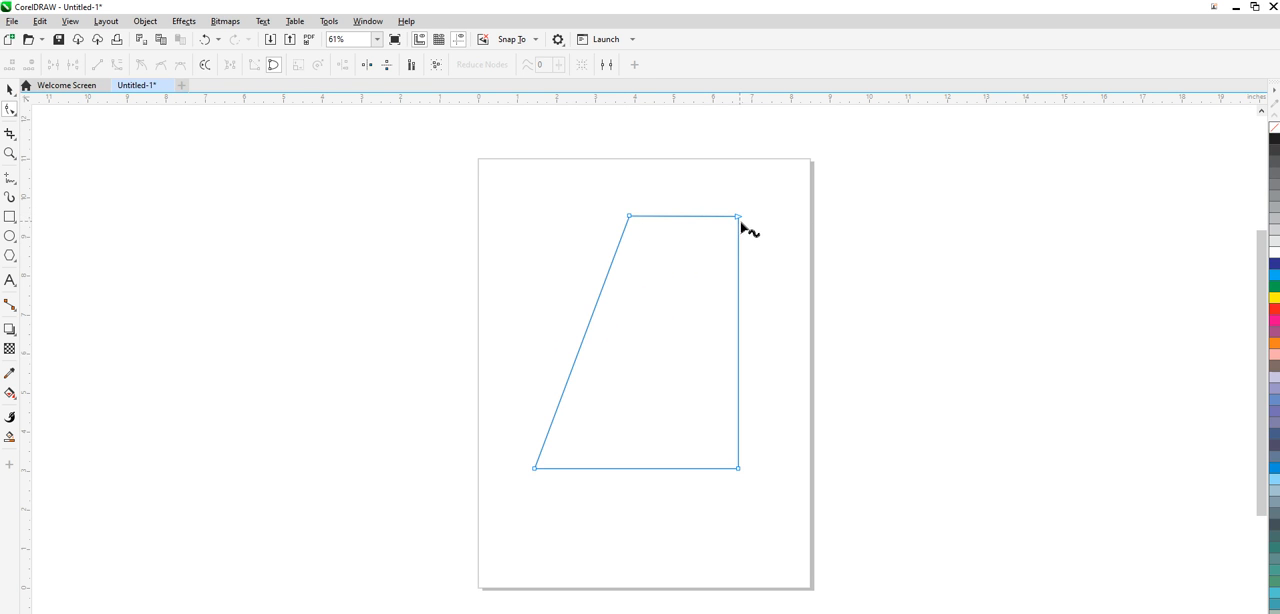
pyautogui.moveTo(739, 217); pyautogui.dragTo(629, 216)
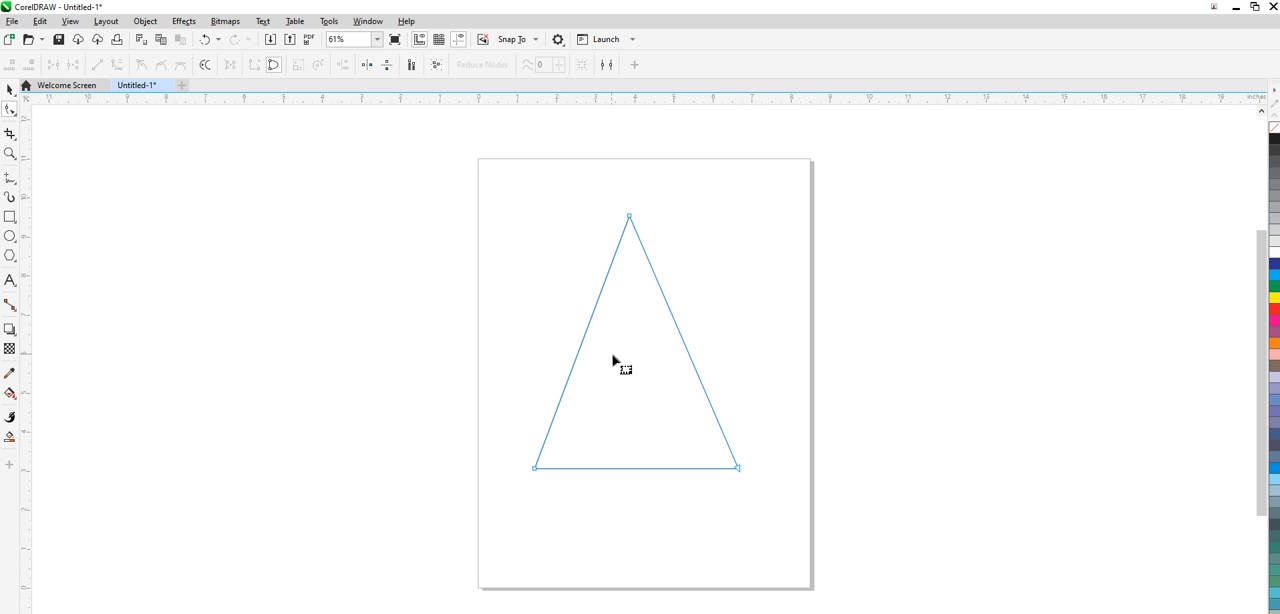
# - Try pulling the triangle's straight left side inward with the Shape tool, and undo the change
pyautogui.click(579, 355)
pyautogui.moveTo(580, 355); pyautogui.dragTo(641, 397)
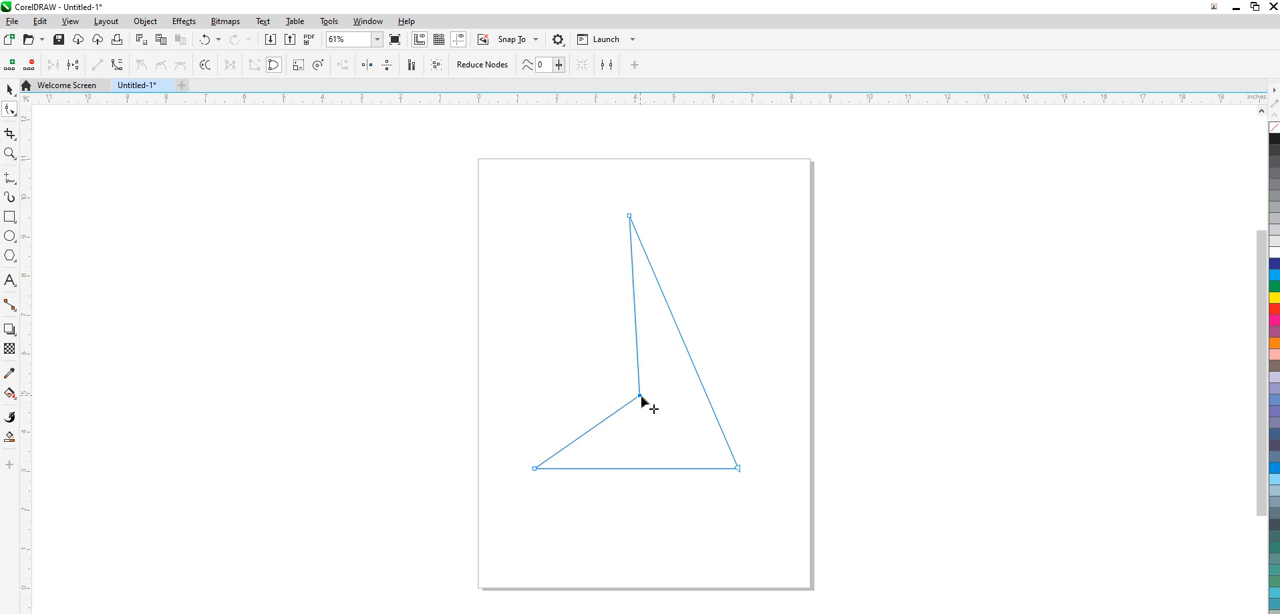
pyautogui.hotkey('ctrl', 'z')
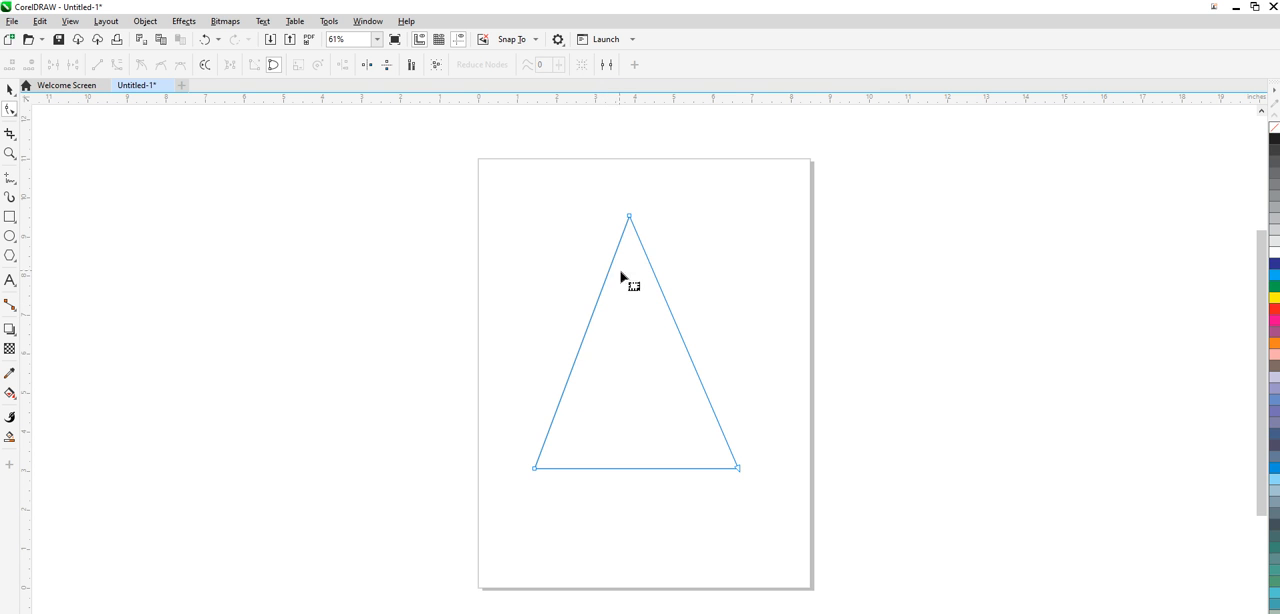
# - Convert the triangle's left side to a curve and bow it outward
pyautogui.click(579, 350)
pyautogui.click(117, 64)
pyautogui.moveTo(576, 364); pyautogui.dragTo(501, 330)
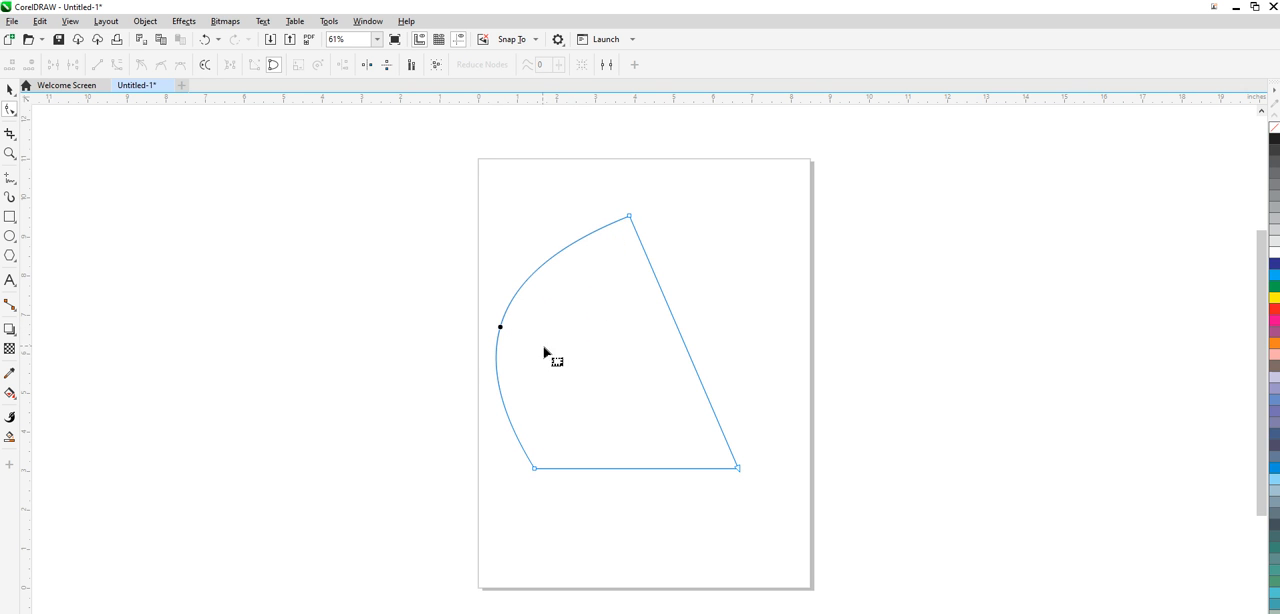
# - Adjust the control handles at both ends of the left curve to bend it into an S shape
pyautogui.click(629, 216)
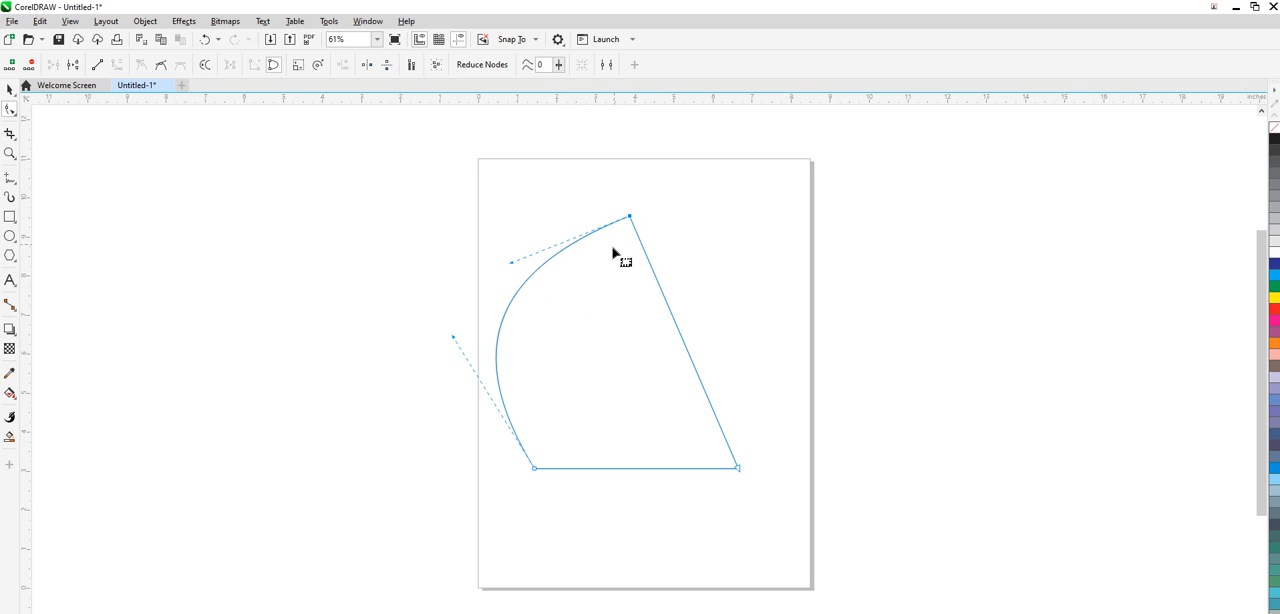
pyautogui.moveTo(513, 264); pyautogui.dragTo(578, 337)
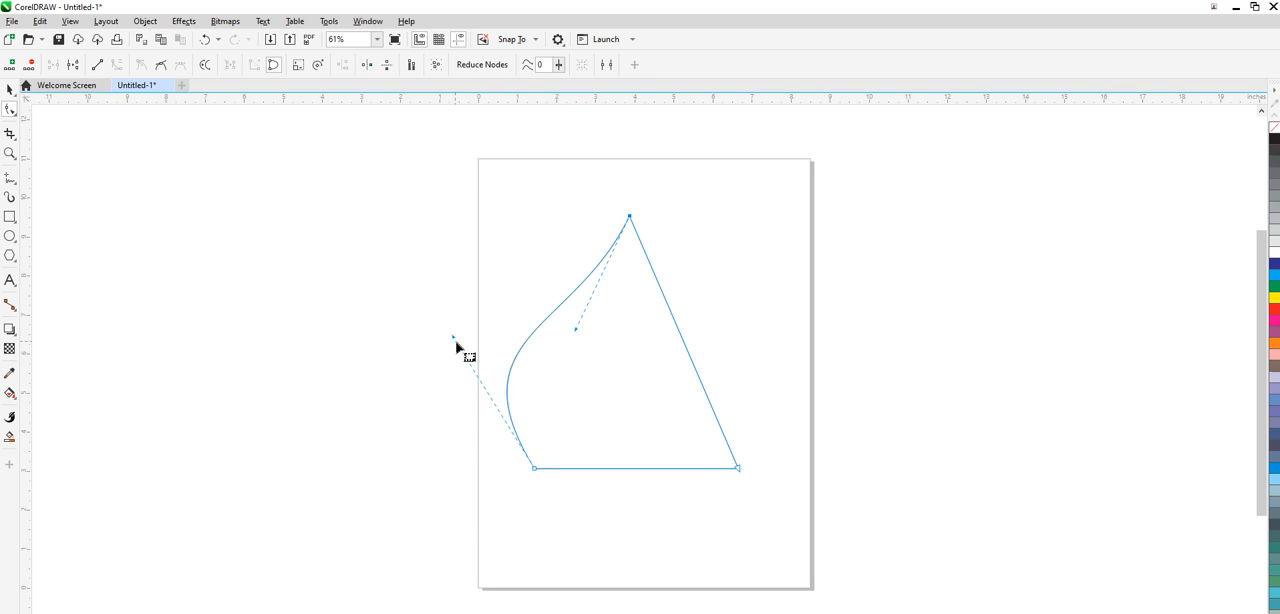
pyautogui.moveTo(455, 338)
pyautogui.mouseDown()
pyautogui.moveTo(600, 396)
pyautogui.moveTo(668, 440)
pyautogui.moveTo(466, 337)
pyautogui.mouseUp()
pyautogui.moveTo(576, 331); pyautogui.dragTo(645, 398)
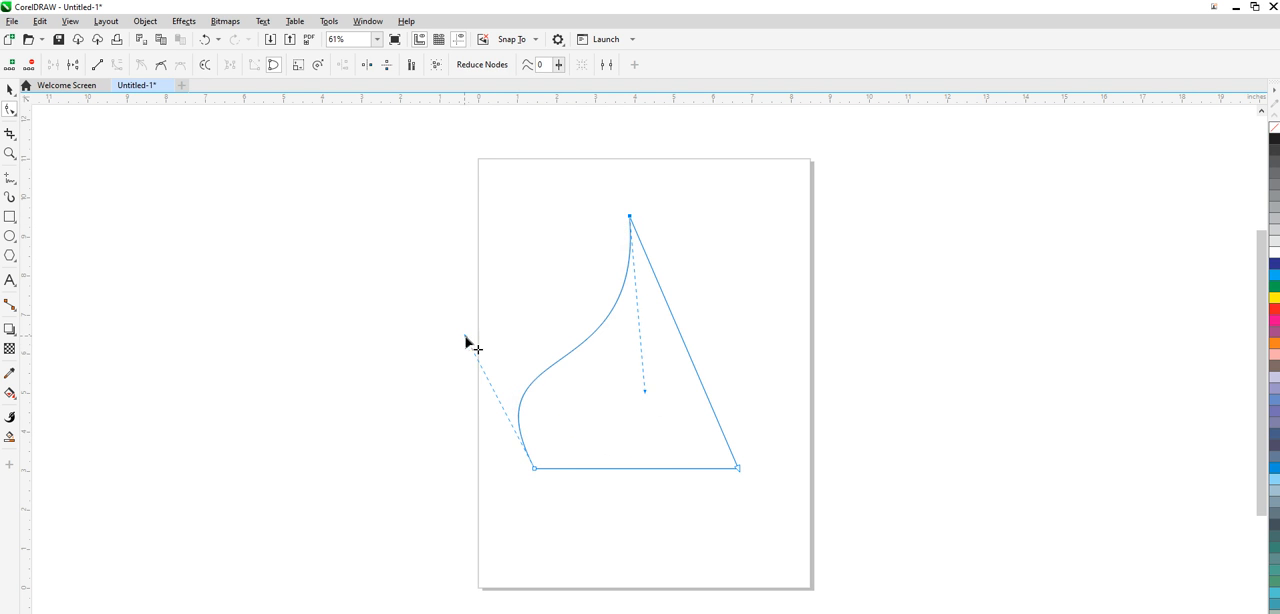
pyautogui.moveTo(466, 337); pyautogui.dragTo(501, 284)
# - Convert the triangle's right side to a curve and bulge it outward using both control handles
pyautogui.click(683, 339)
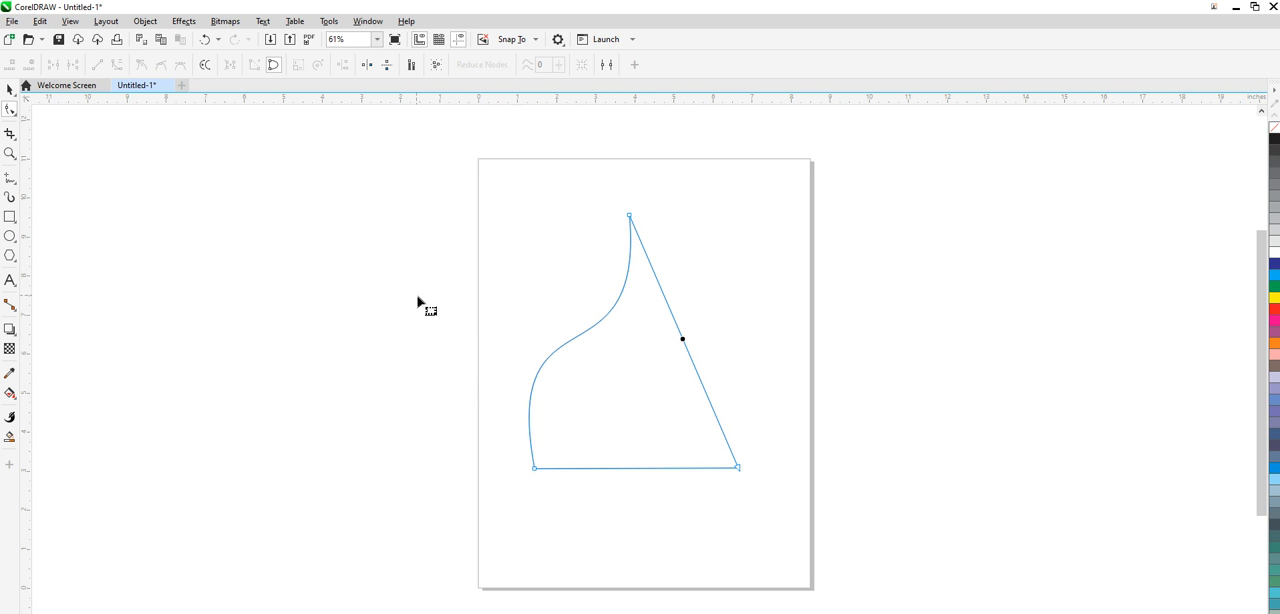
pyautogui.click(679, 367)
pyautogui.click(685, 343)
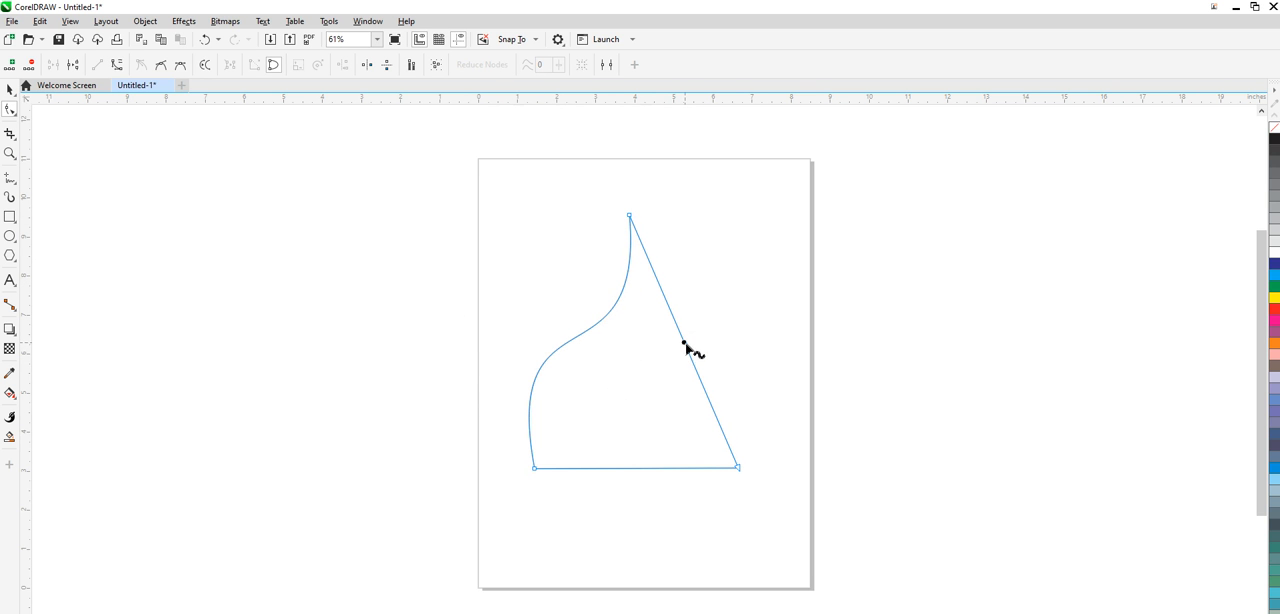
pyautogui.click(117, 64)
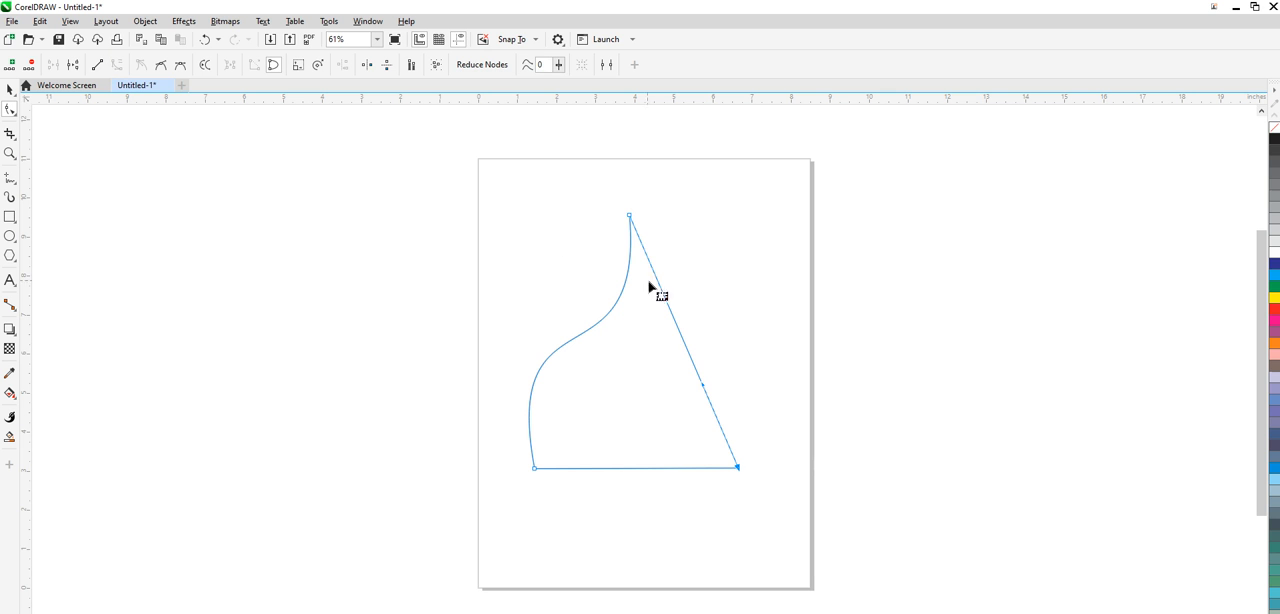
pyautogui.moveTo(667, 300); pyautogui.dragTo(758, 251)
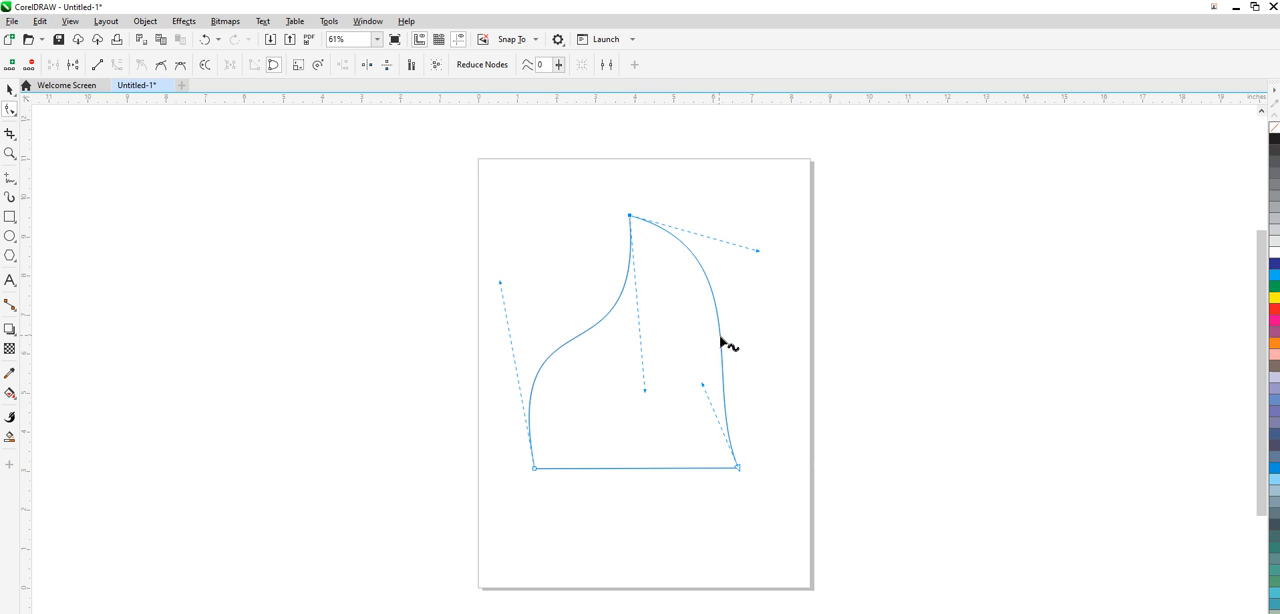
pyautogui.moveTo(703, 388); pyautogui.dragTo(810, 418)
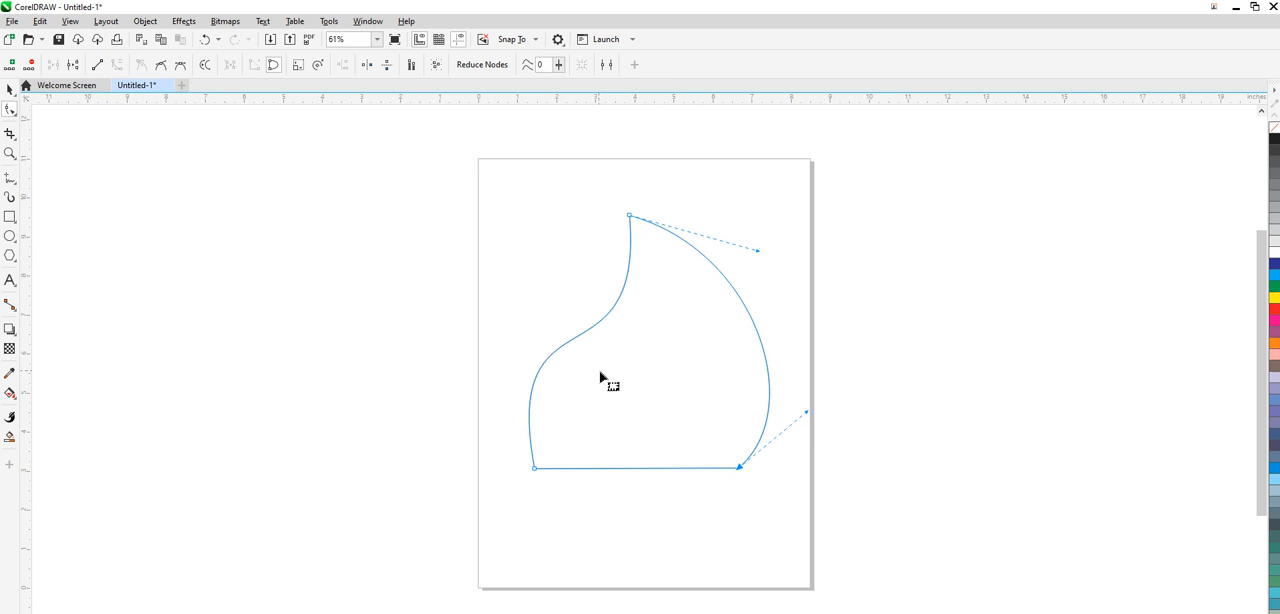
# - Convert the shape's curved left and right sides back to straight lines
pyautogui.click(574, 343)
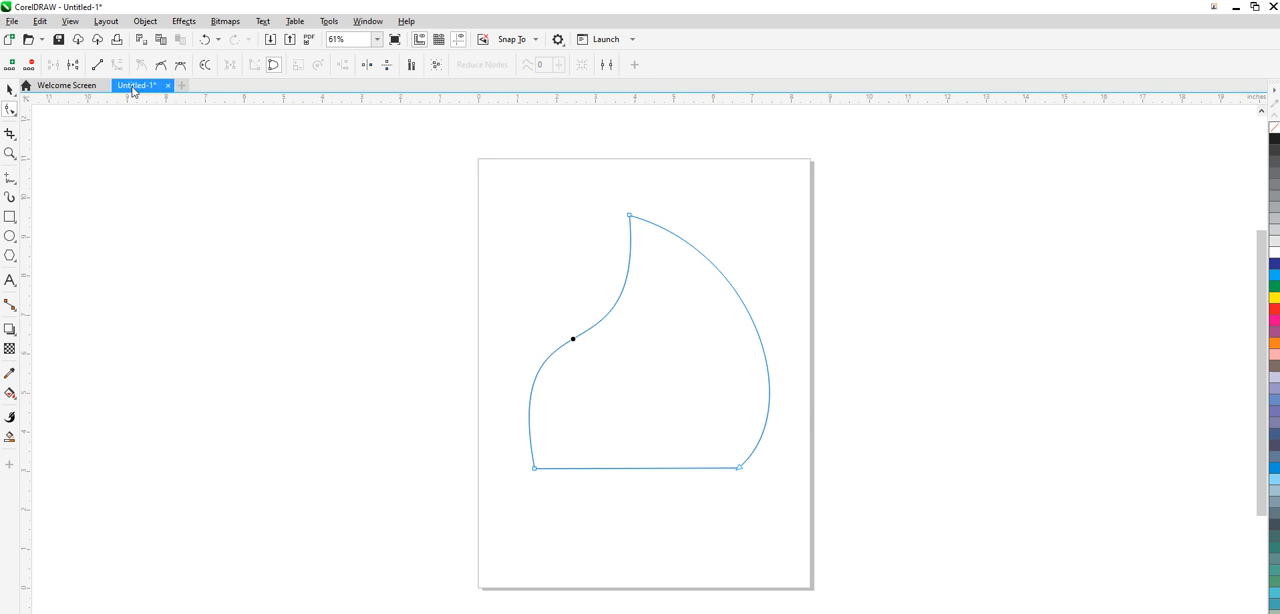
pyautogui.click(97, 64)
pyautogui.click(755, 328)
pyautogui.click(97, 65)
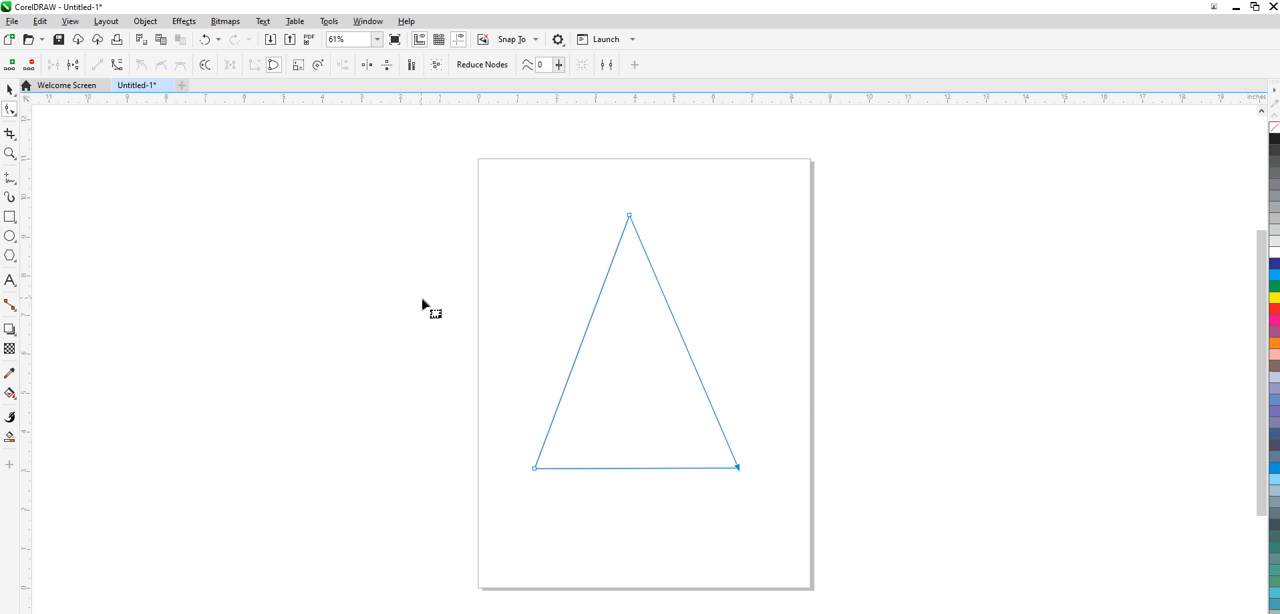
# - Convert the triangle's left side to a curve and pull its upper control handle outward
pyautogui.click(578, 354)
pyautogui.rightClick(578, 353)
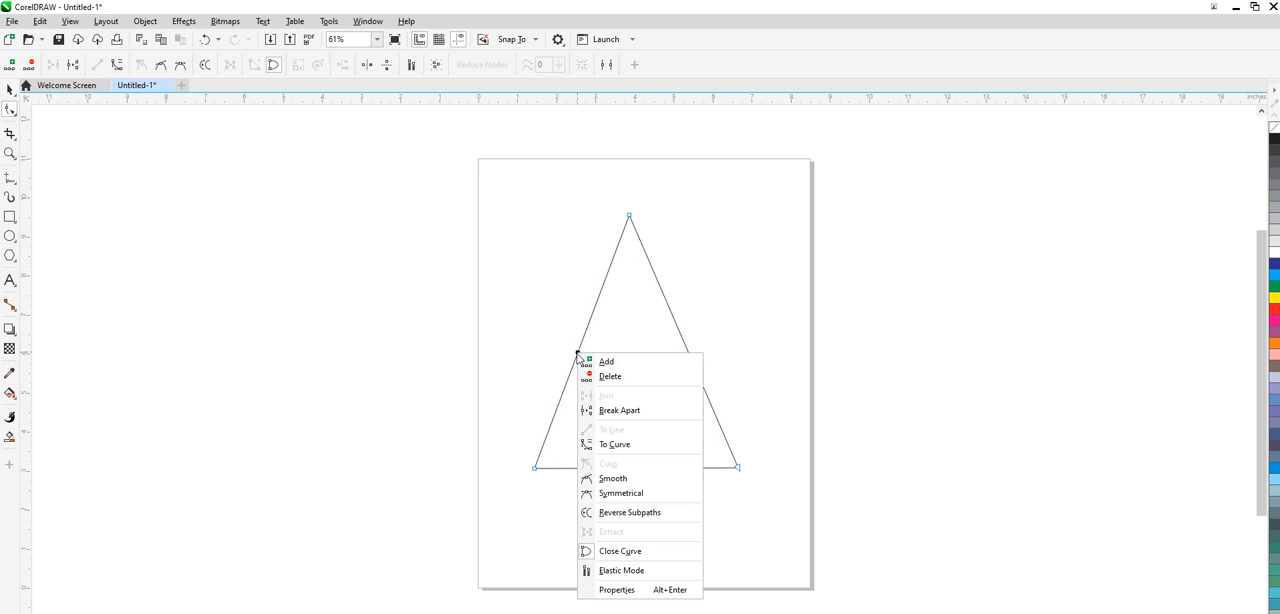
pyautogui.click(625, 450)
pyautogui.moveTo(600, 306); pyautogui.dragTo(487, 270)
# - Convert the triangle's right side to a curve and pull its upper handle outward to mirror the left side
pyautogui.click(683, 340)
pyautogui.rightClick(683, 340)
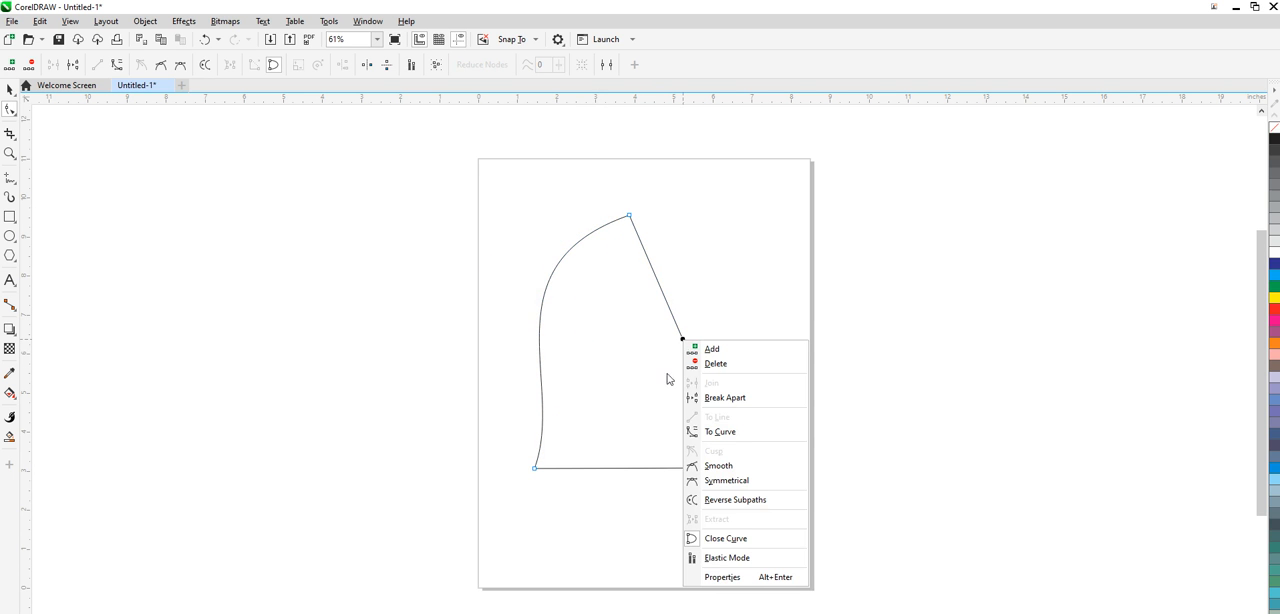
pyautogui.click(738, 437)
pyautogui.moveTo(669, 309); pyautogui.dragTo(786, 274)
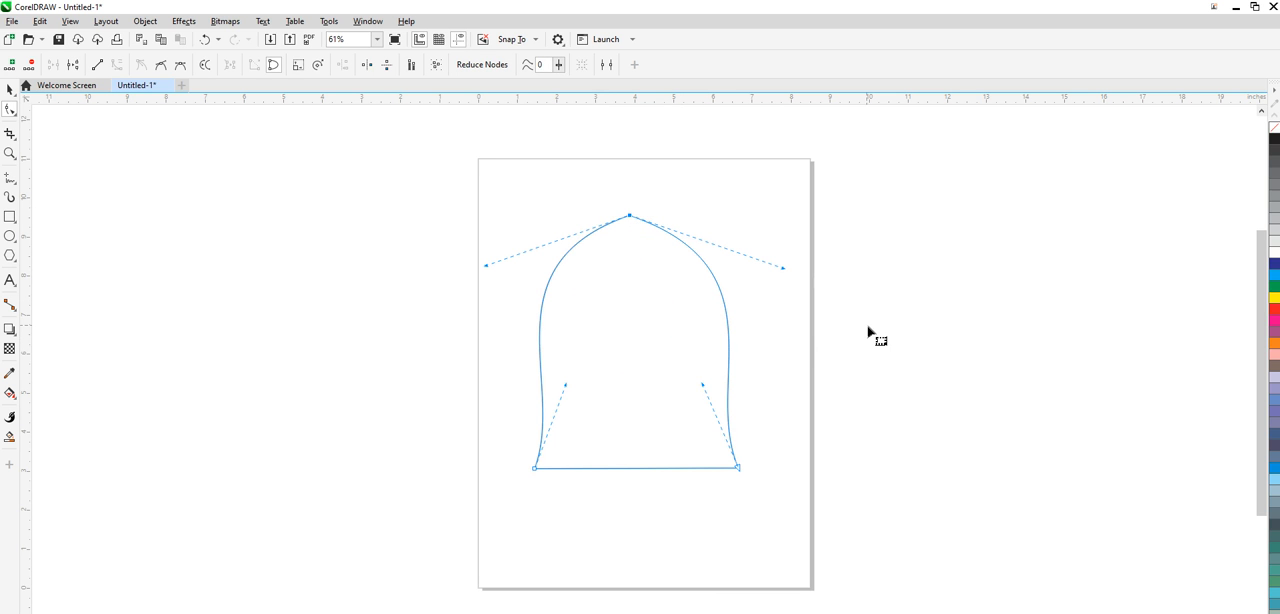
pyautogui.click(846, 343)
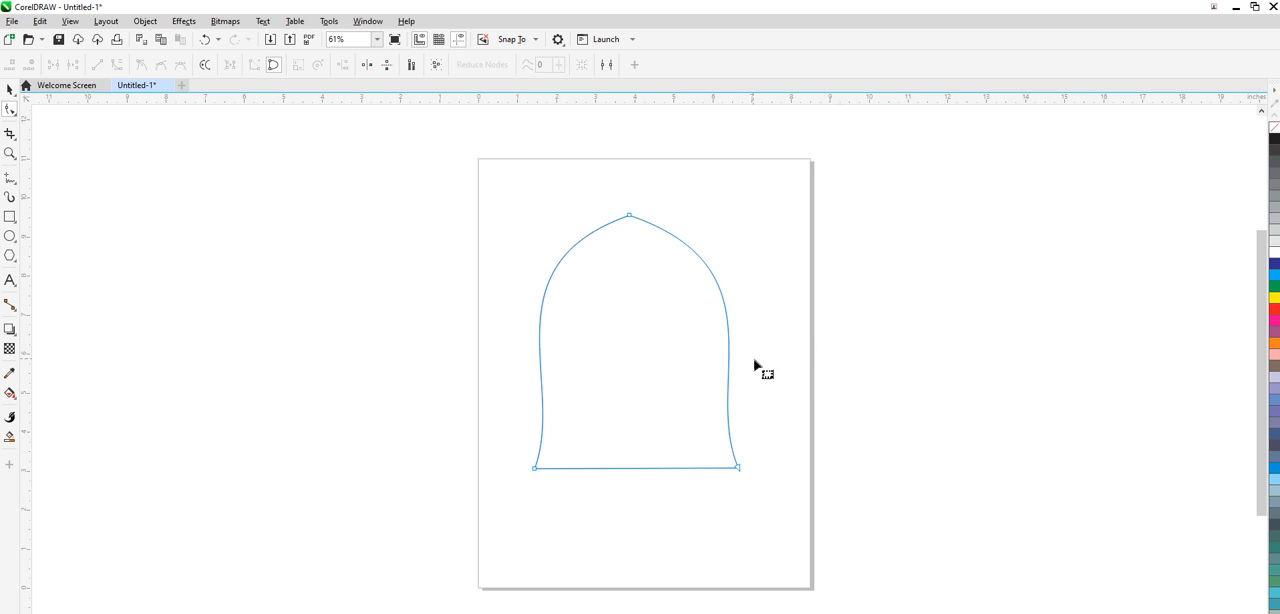
# - Turn both curved sides of the arch shape into straight lines to restore the triangle
pyautogui.rightClick(547, 287)
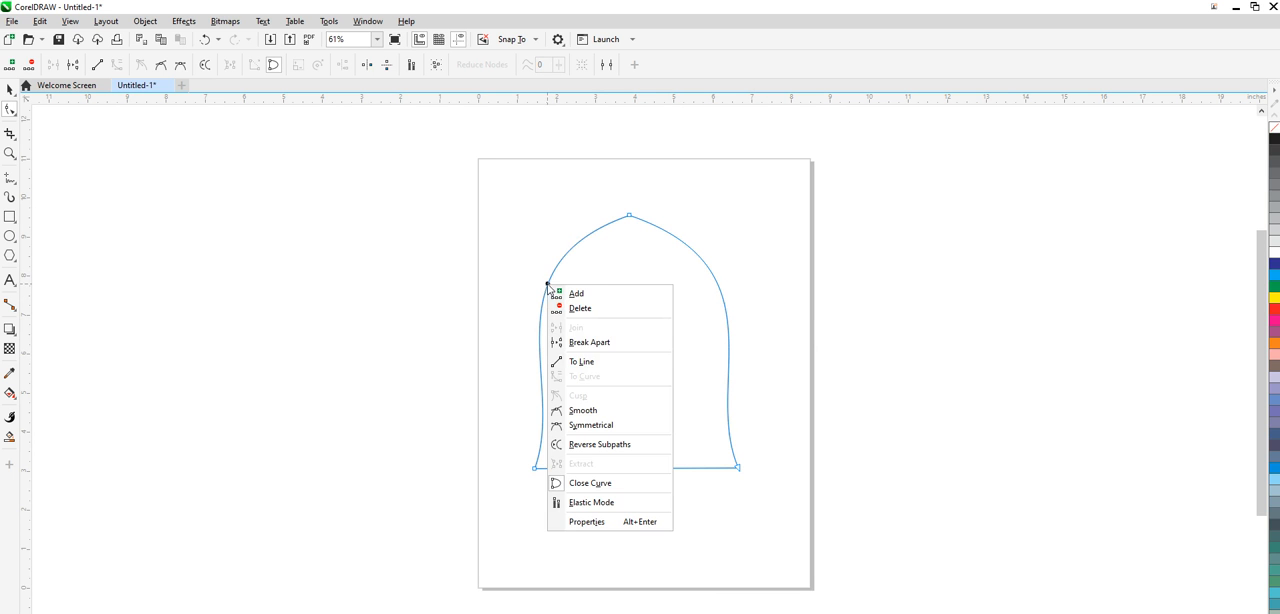
pyautogui.click(580, 363)
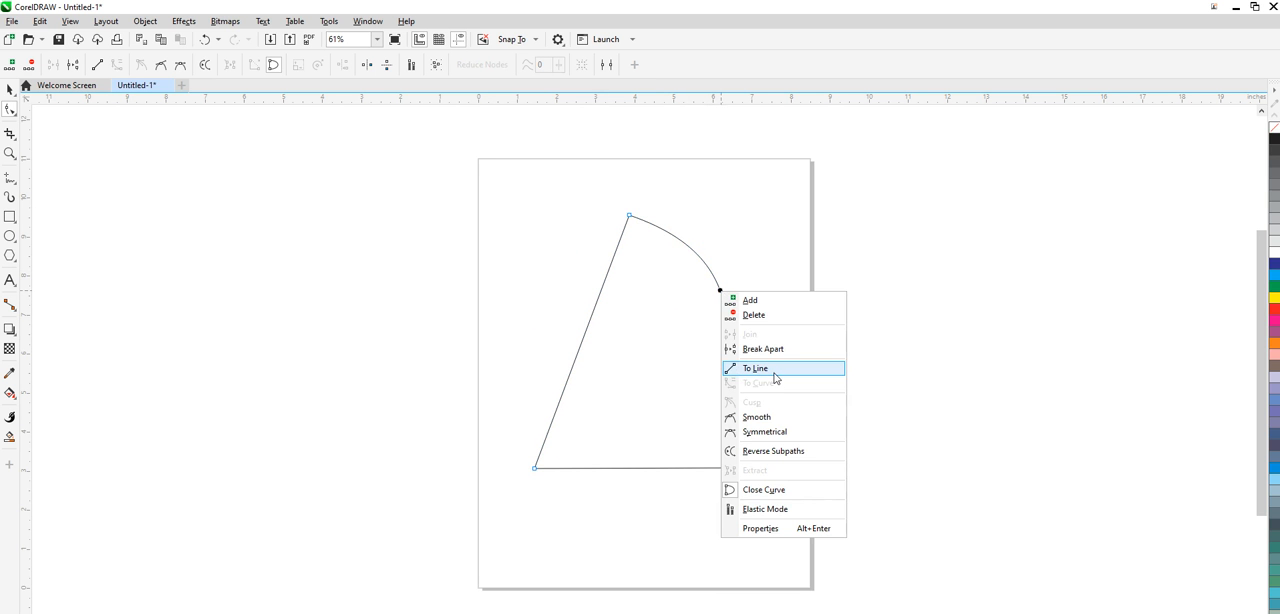
pyautogui.click(774, 372)
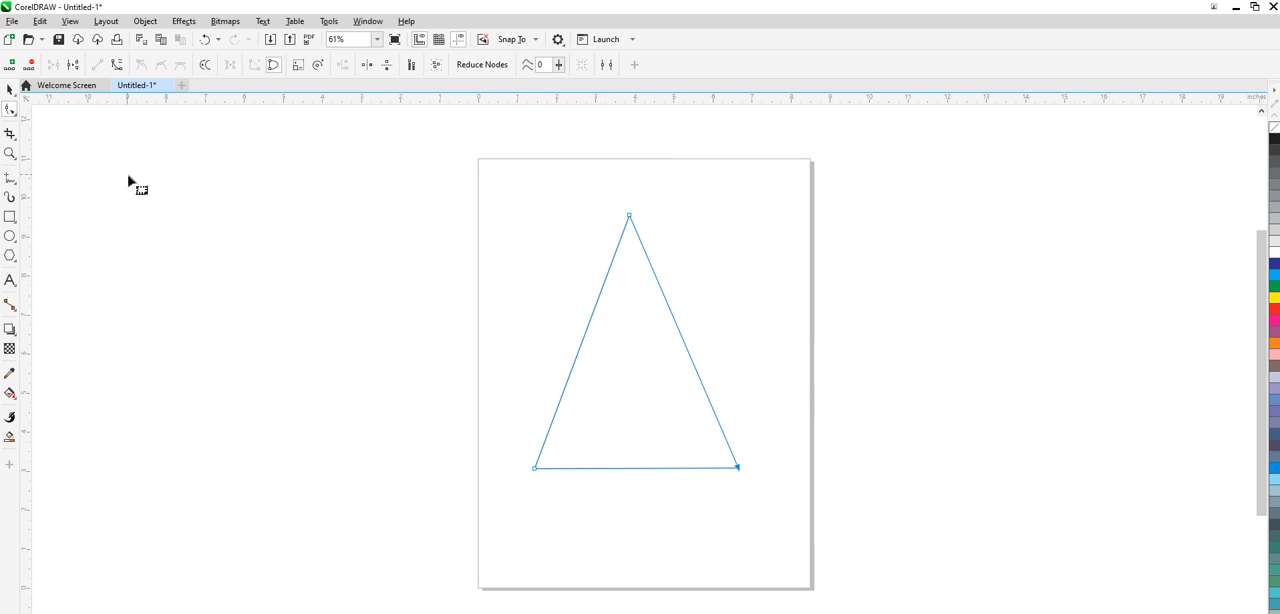
# - Move the whole triangle with the Pick tool so it overlaps the page's right edge
pyautogui.click(9, 89)
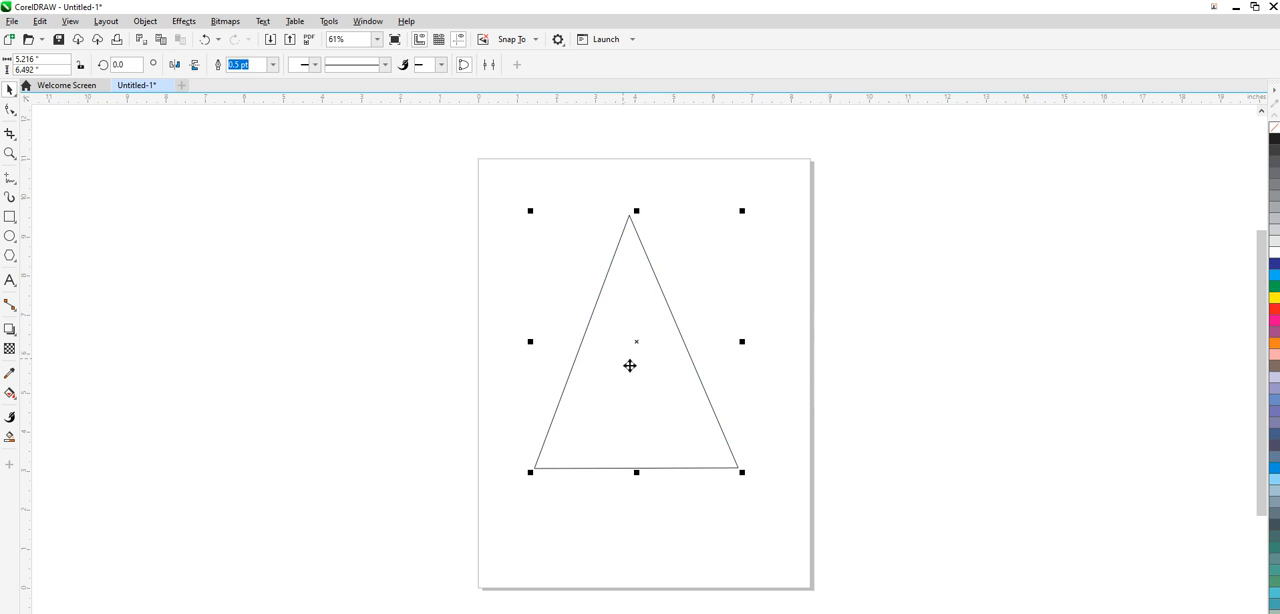
pyautogui.moveTo(643, 369); pyautogui.dragTo(841, 341)
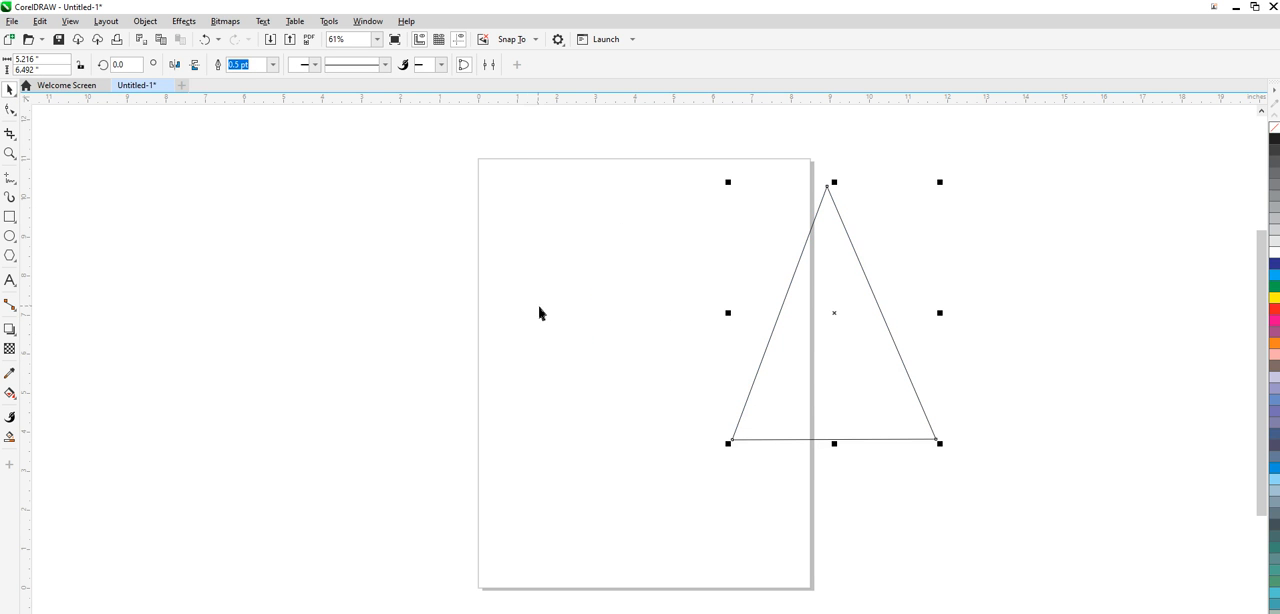
pyautogui.moveTo(805, 381); pyautogui.dragTo(628, 380)
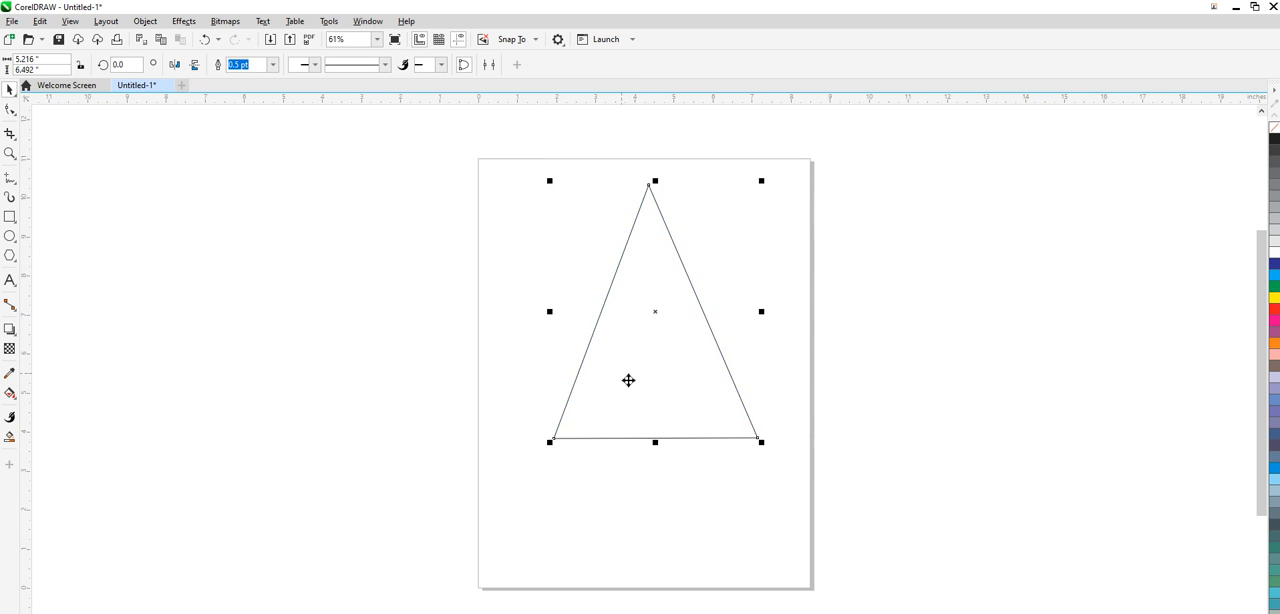
pyautogui.moveTo(697, 323); pyautogui.dragTo(827, 273)
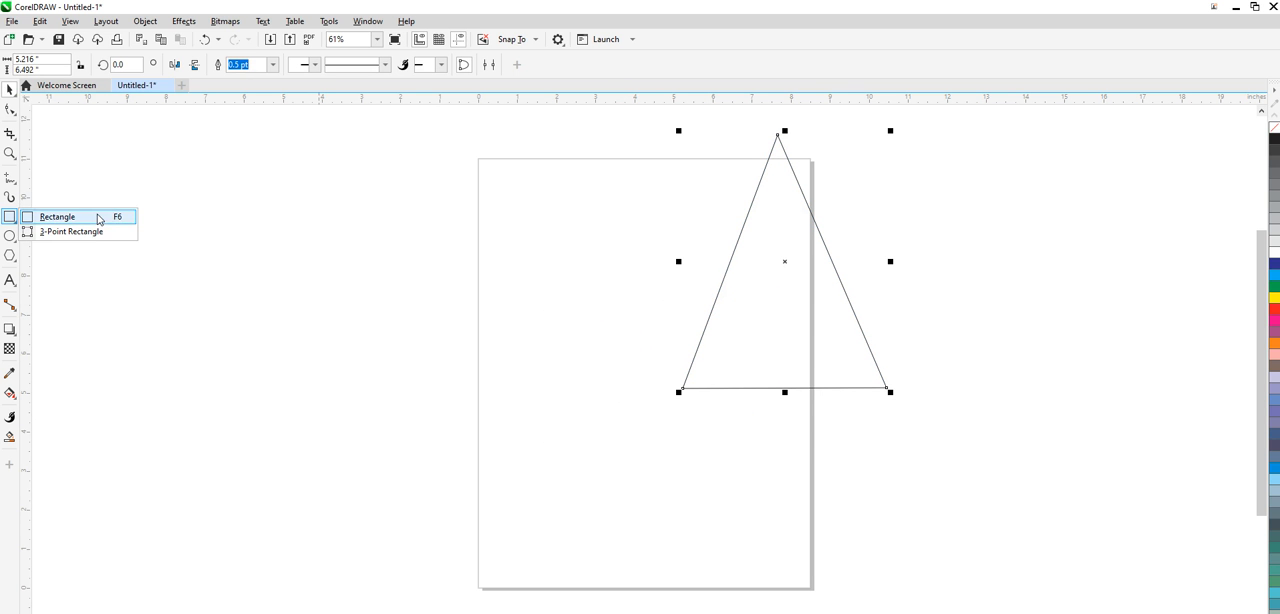
# - Draw a rectangle about 3.1 by 6.55 inches to the left of the triangle and fill it red
pyautogui.click(97, 215)
pyautogui.moveTo(508, 185); pyautogui.dragTo(634, 445)
pyautogui.click(1274, 310)
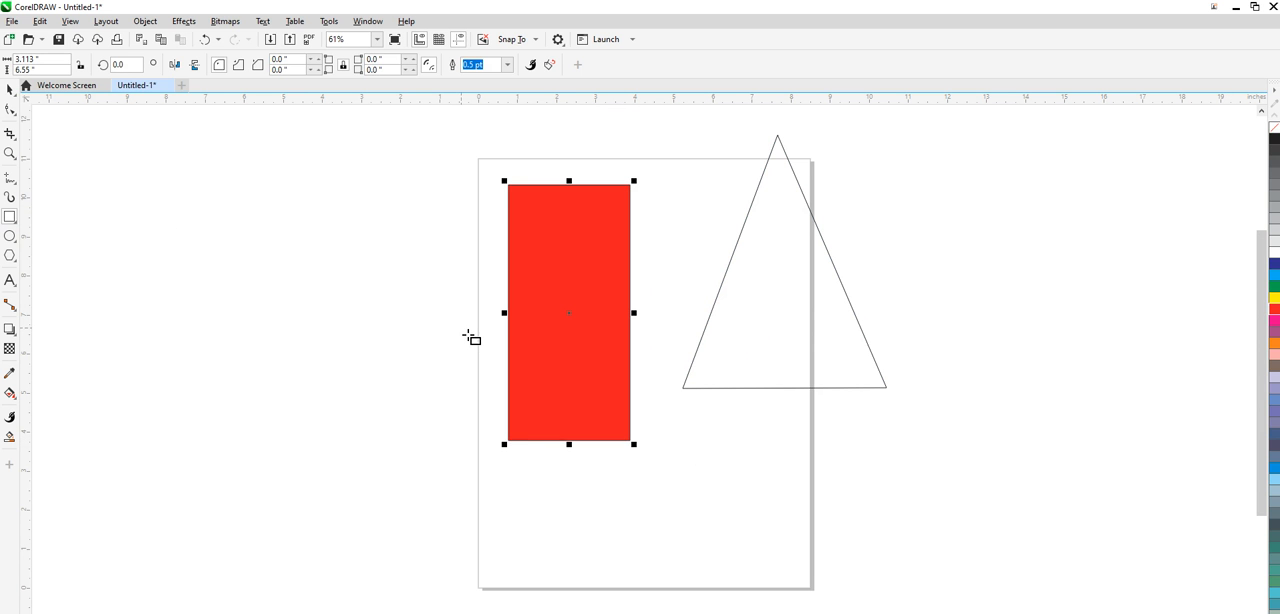
# - Convert the red rectangle's bottom edge to a curve with the Shape tool and pull it down into a shallow bulge
pyautogui.click(10, 112)
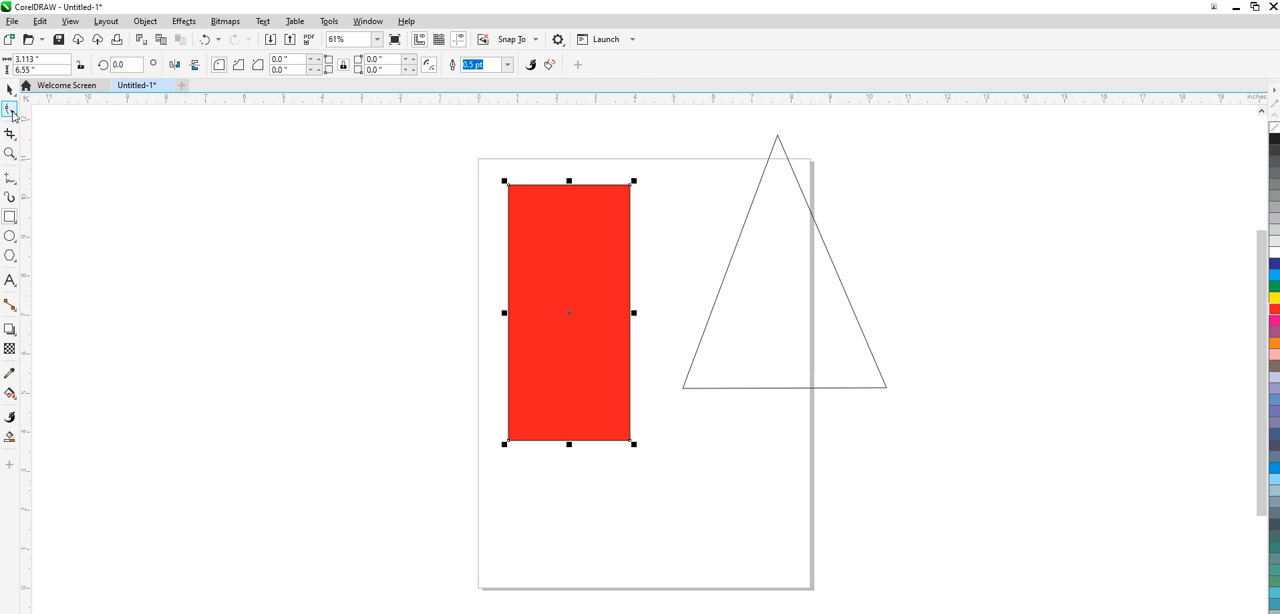
pyautogui.rightClick(574, 441)
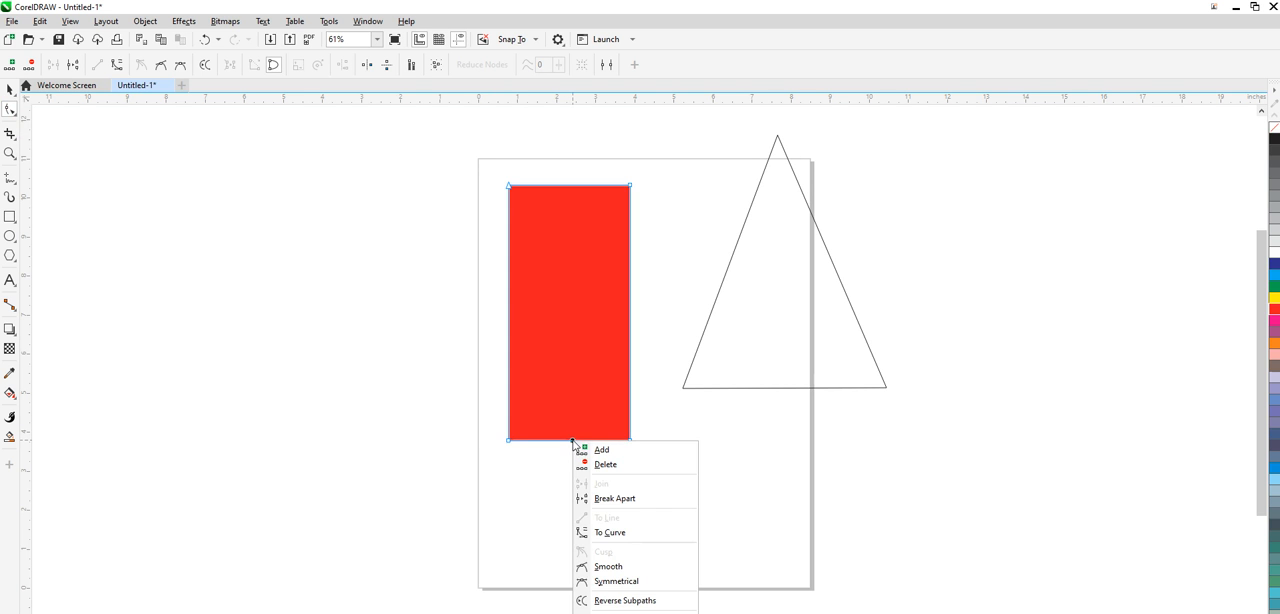
pyautogui.click(612, 532)
pyautogui.moveTo(574, 445); pyautogui.dragTo(575, 468)
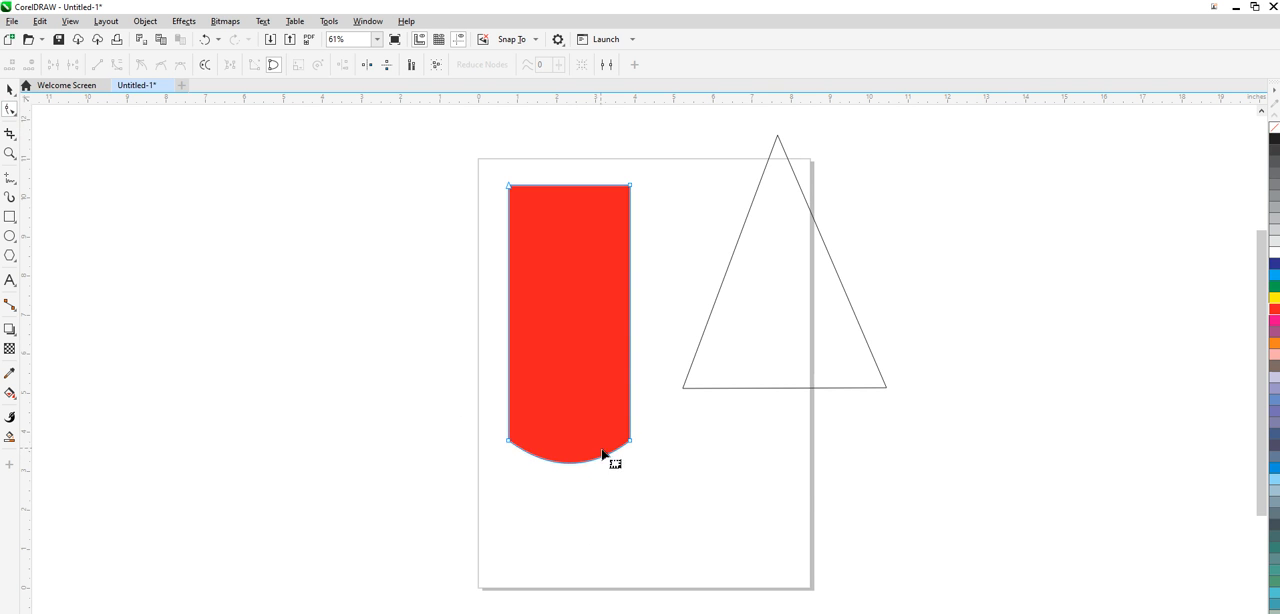
# - Try deleting the red shape's two bottom corner nodes, and undo the deletion
pyautogui.click(510, 445)
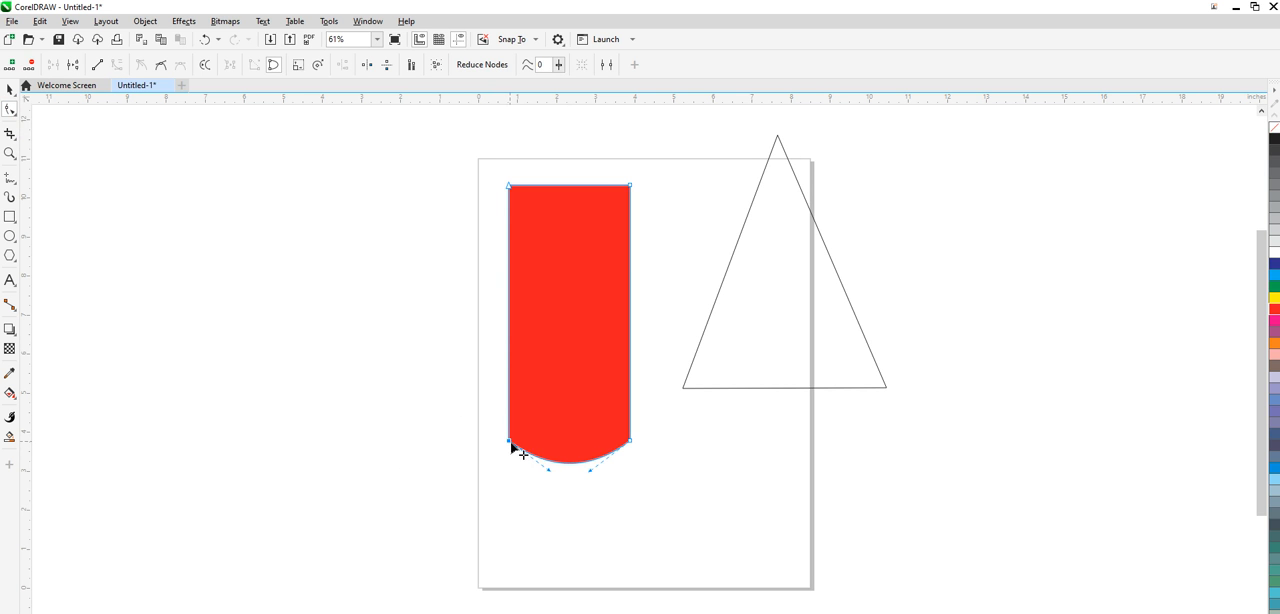
pyautogui.moveTo(512, 448); pyautogui.dragTo(640, 449)
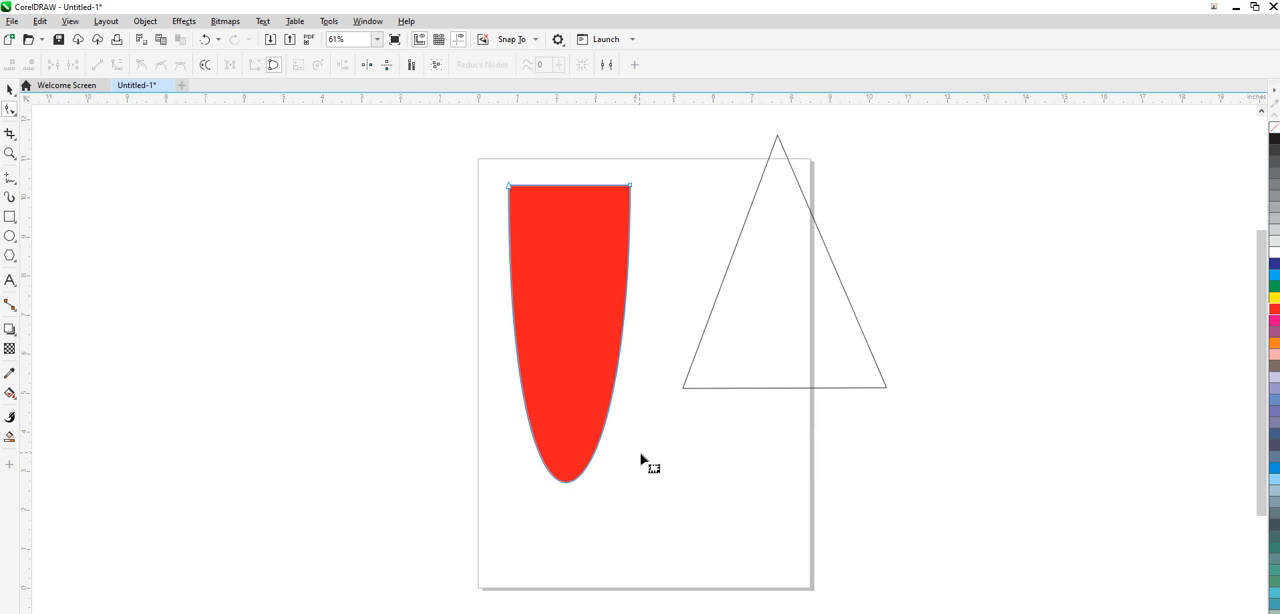
pyautogui.hotkey('ctrl', 'z')
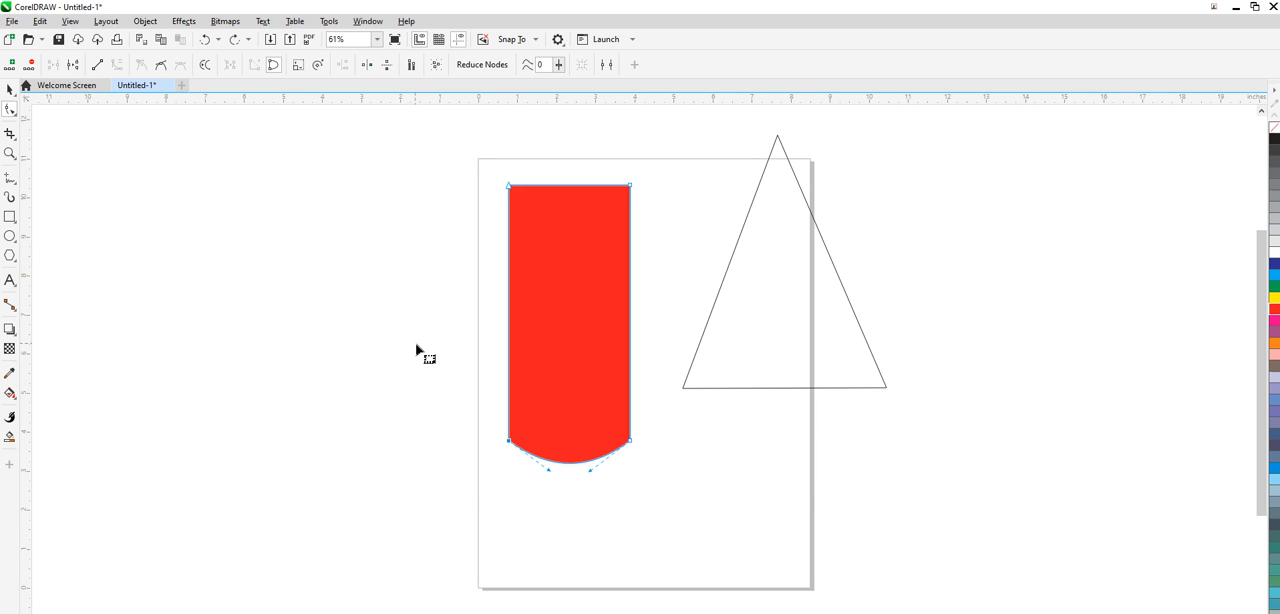
# - Change both bottom corner nodes of the red shape to smooth nodes to round its lower end
pyautogui.click(161, 67)
pyautogui.click(631, 442)
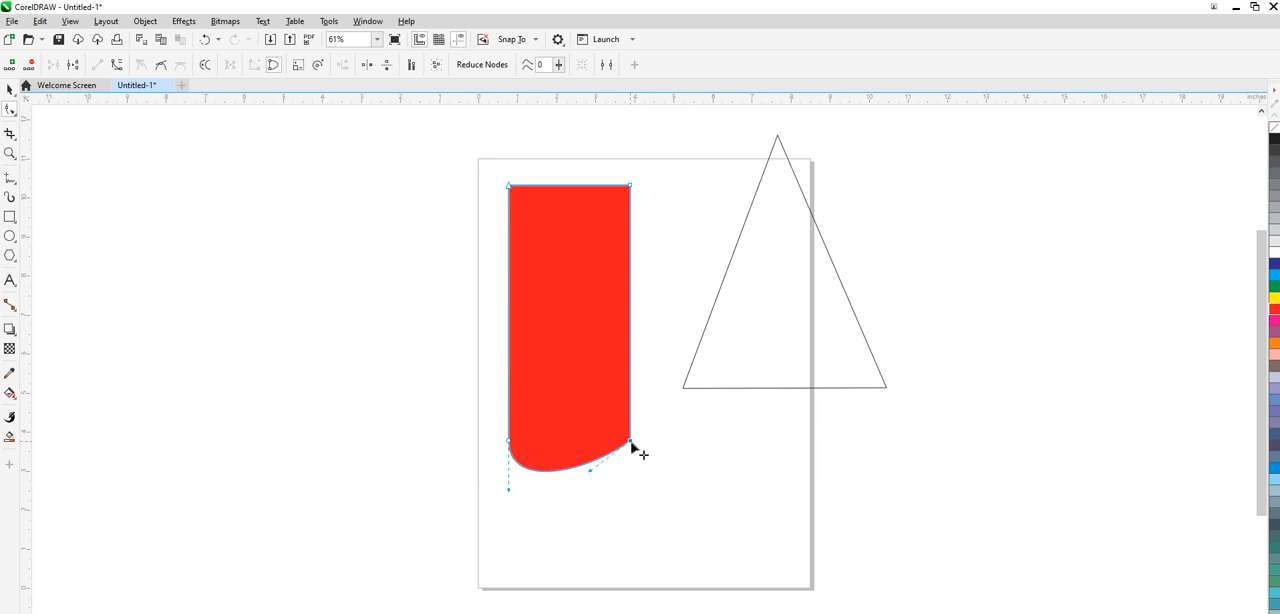
pyautogui.click(158, 70)
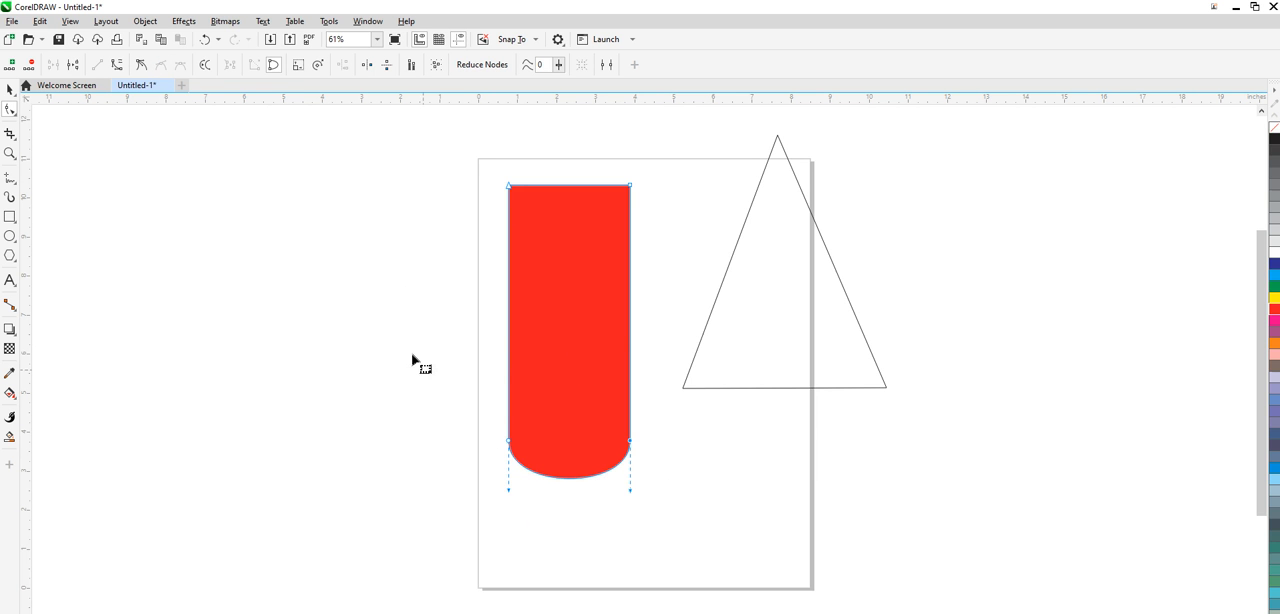
# - Move the red shape with the Pick tool so it lies over the triangle
pyautogui.click(10, 88)
pyautogui.click(505, 312)
pyautogui.moveTo(505, 312); pyautogui.dragTo(762, 321)
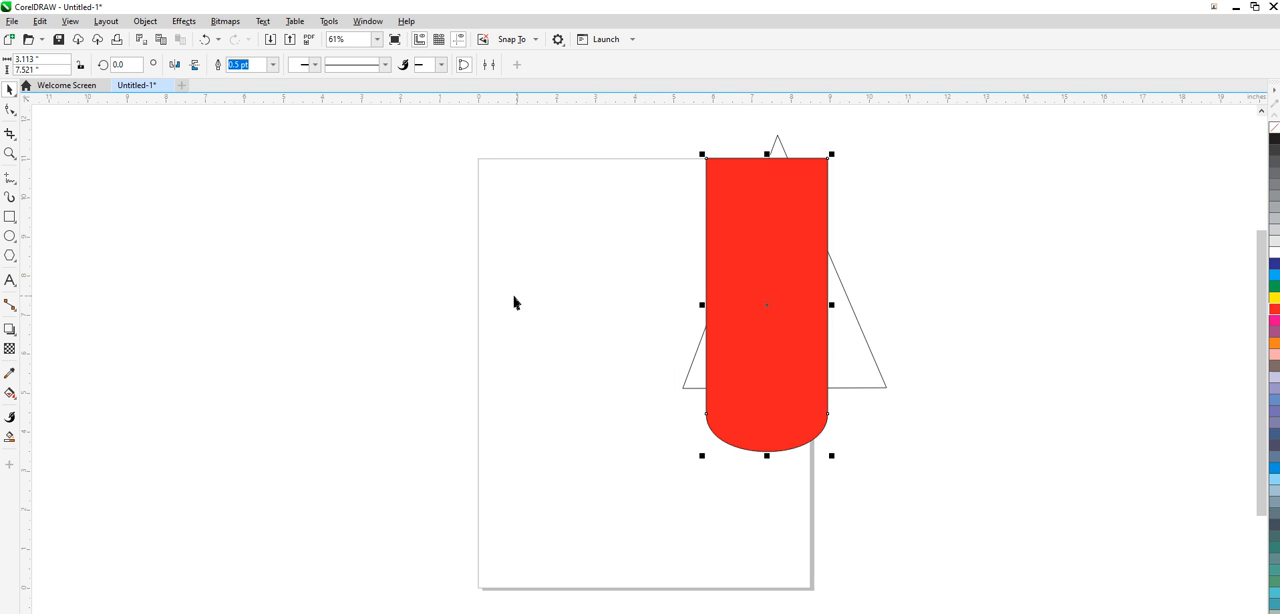
# - Draw a rectangle about 5.6 by 6.26 inches across the page's left edge and convert it to curves for node editing
pyautogui.click(12, 219)
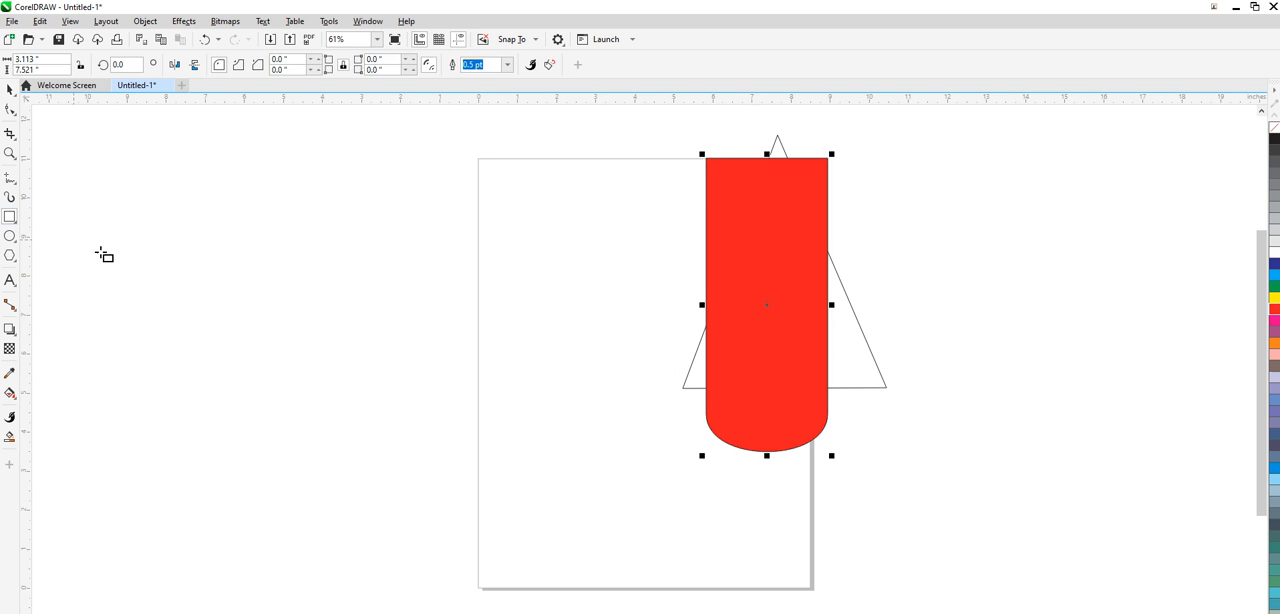
pyautogui.moveTo(368, 208); pyautogui.dragTo(595, 459)
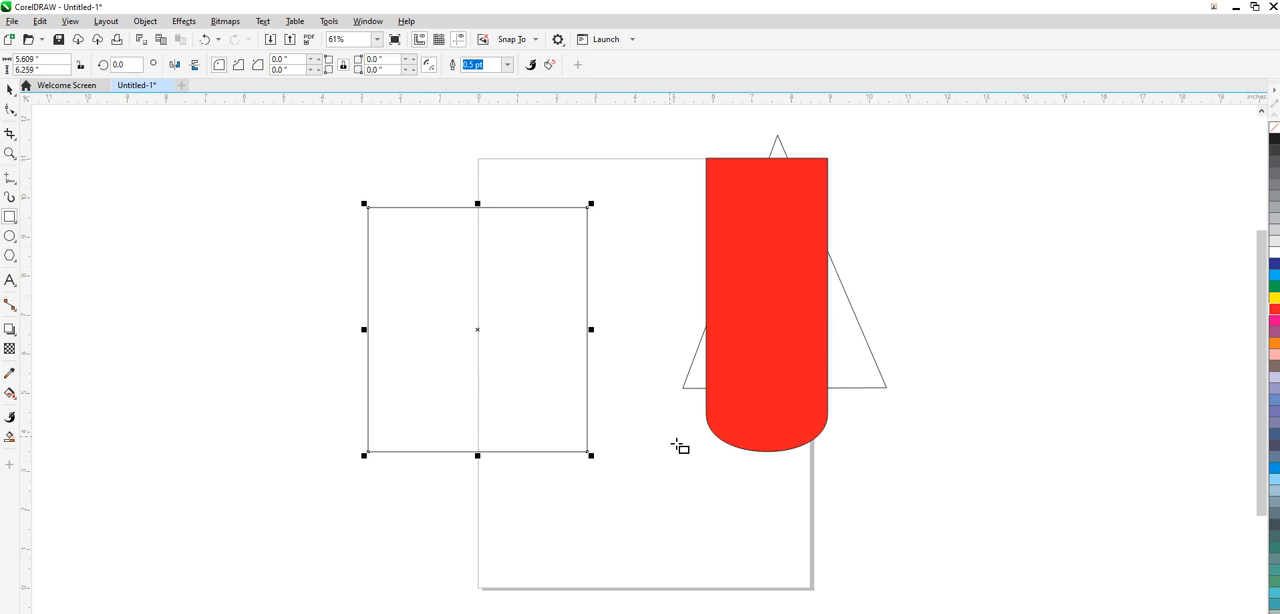
pyautogui.click(10, 110)
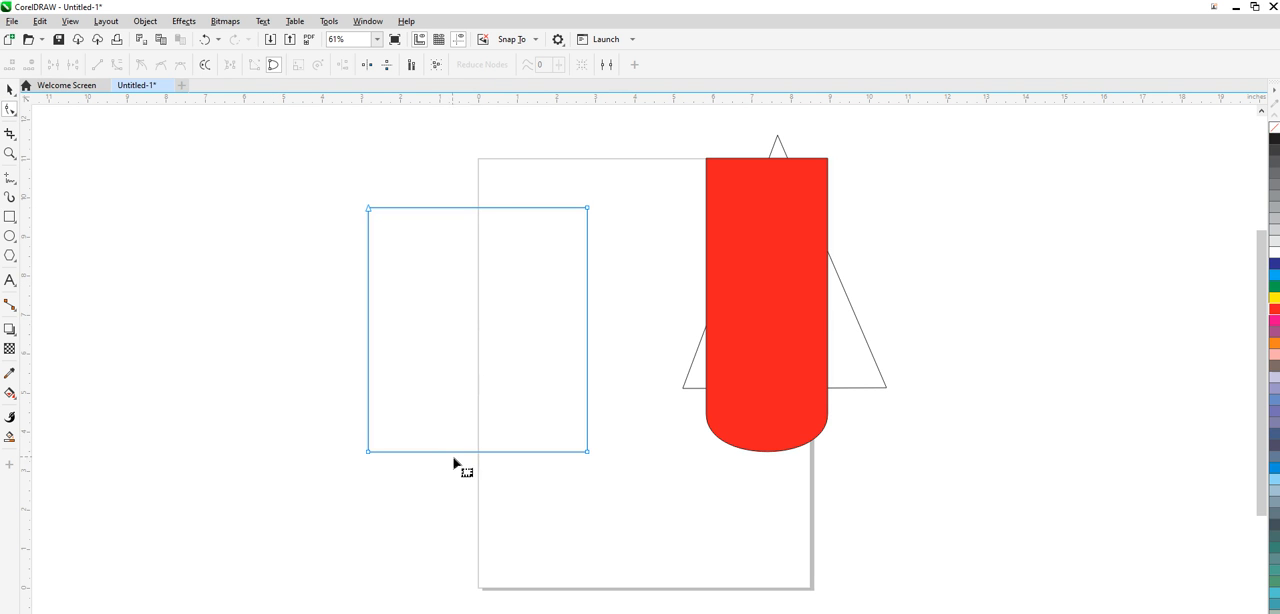
# - Move the new rectangle off the page to the left and fill it yellow
pyautogui.click(10, 90)
pyautogui.moveTo(391, 289); pyautogui.dragTo(250, 274)
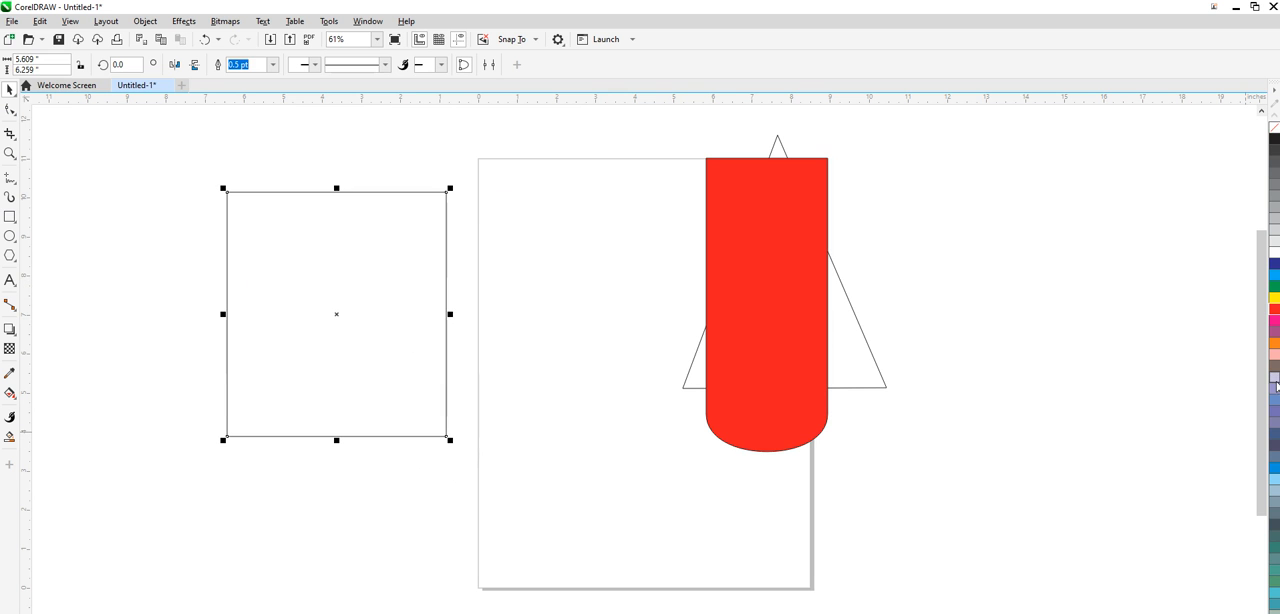
pyautogui.click(1275, 298)
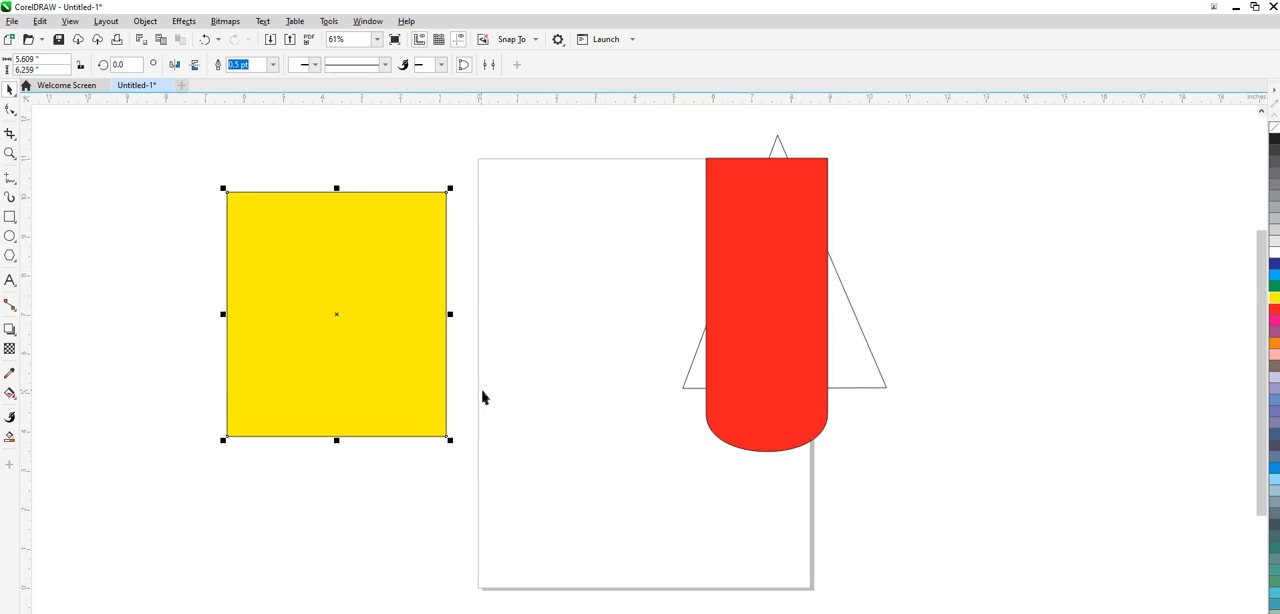
# - Place a vertical guideline through the center of the yellow rectangle
pyautogui.click(382, 292)
pyautogui.moveTo(329, 400); pyautogui.dragTo(337, 399)
pyautogui.click(349, 375)
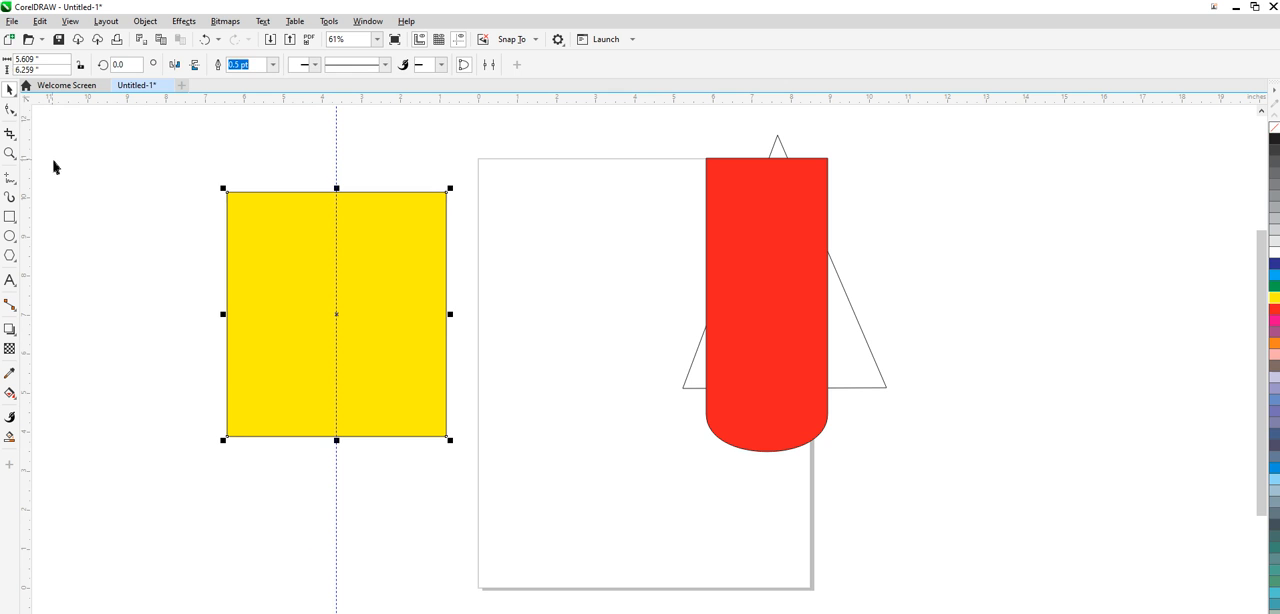
# - Add a node where the guideline meets the yellow rectangle's bottom edge and delete both bottom corners, leaving an inverted triangle
pyautogui.click(10, 110)
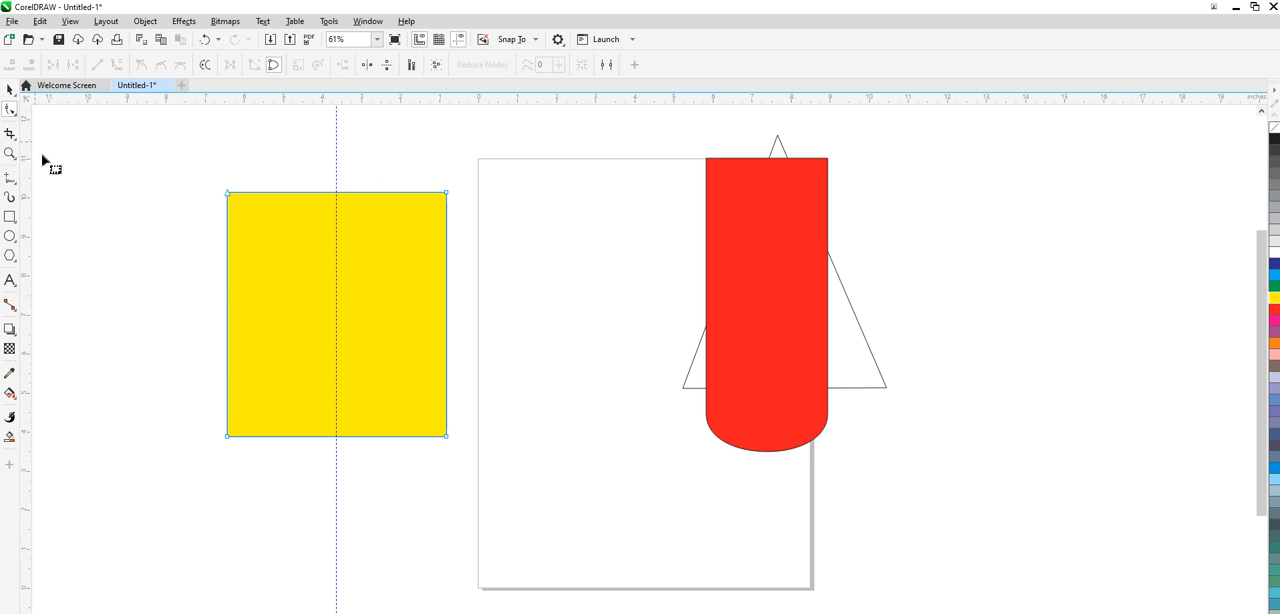
pyautogui.click(337, 438)
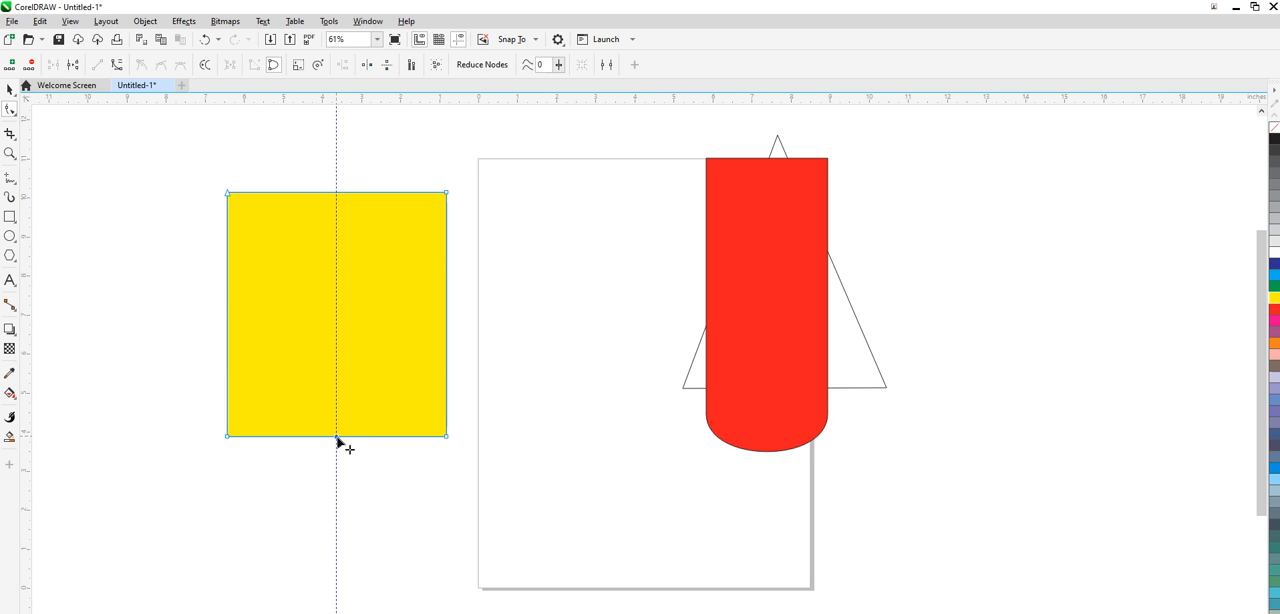
pyautogui.doubleClick(228, 437)
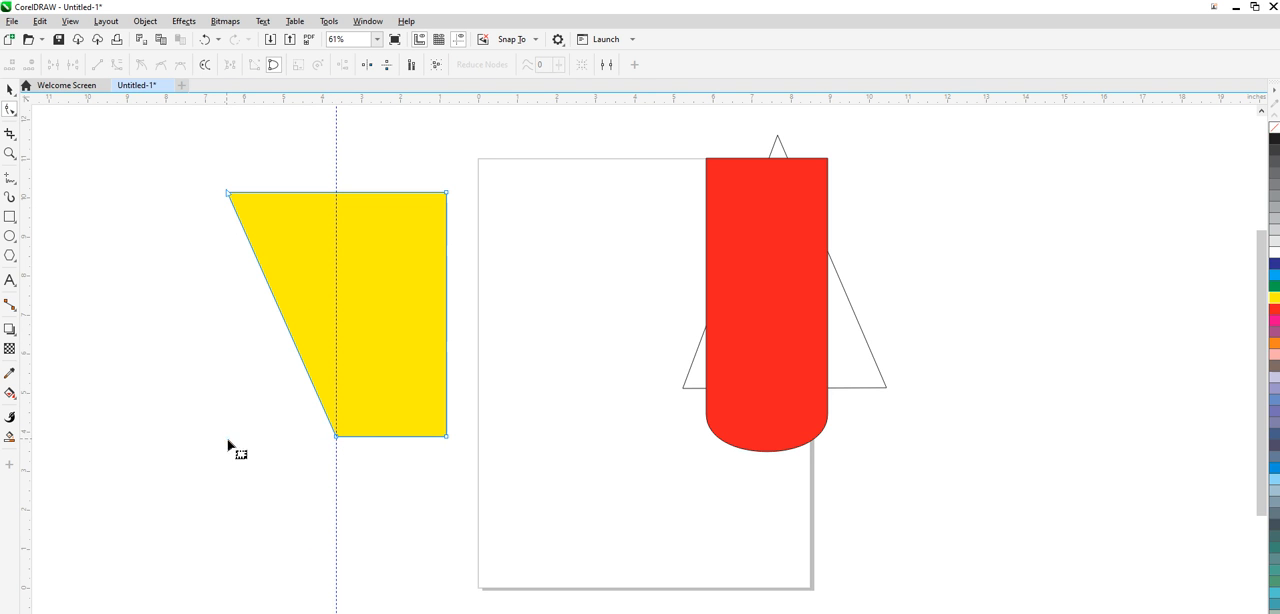
pyautogui.doubleClick(446, 437)
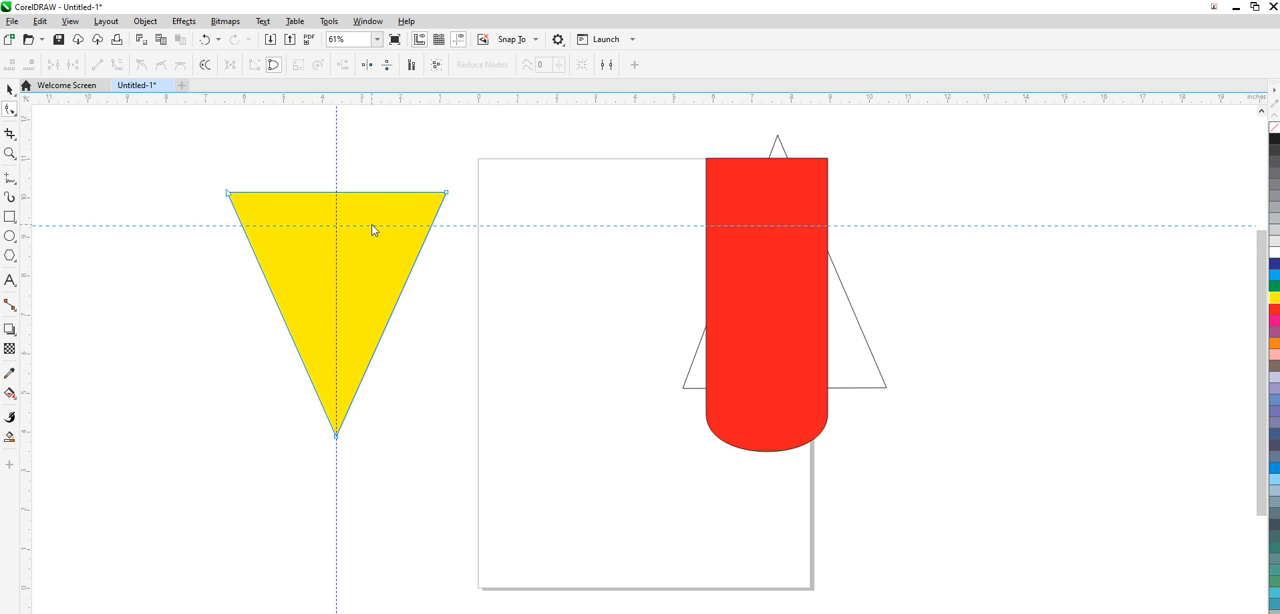
# - Place a horizontal guideline just below the yellow triangle's top edge and pull new nodes at its two side crossings outward into a diamond shape
pyautogui.moveTo(373, 229); pyautogui.dragTo(306, 221)
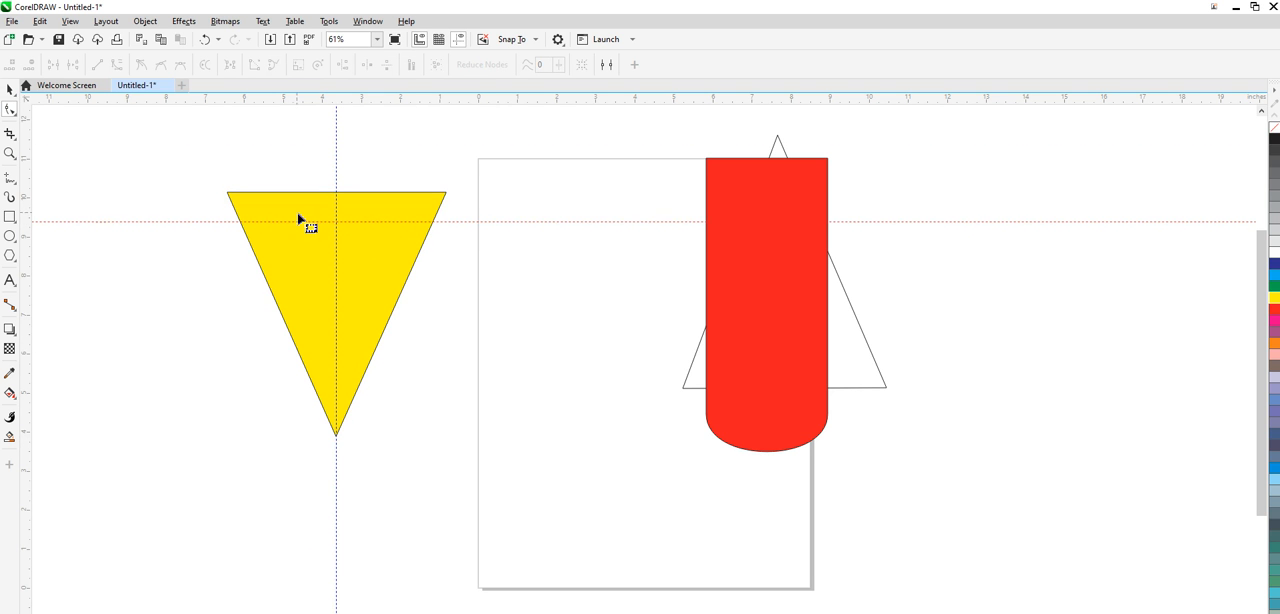
pyautogui.click(241, 222)
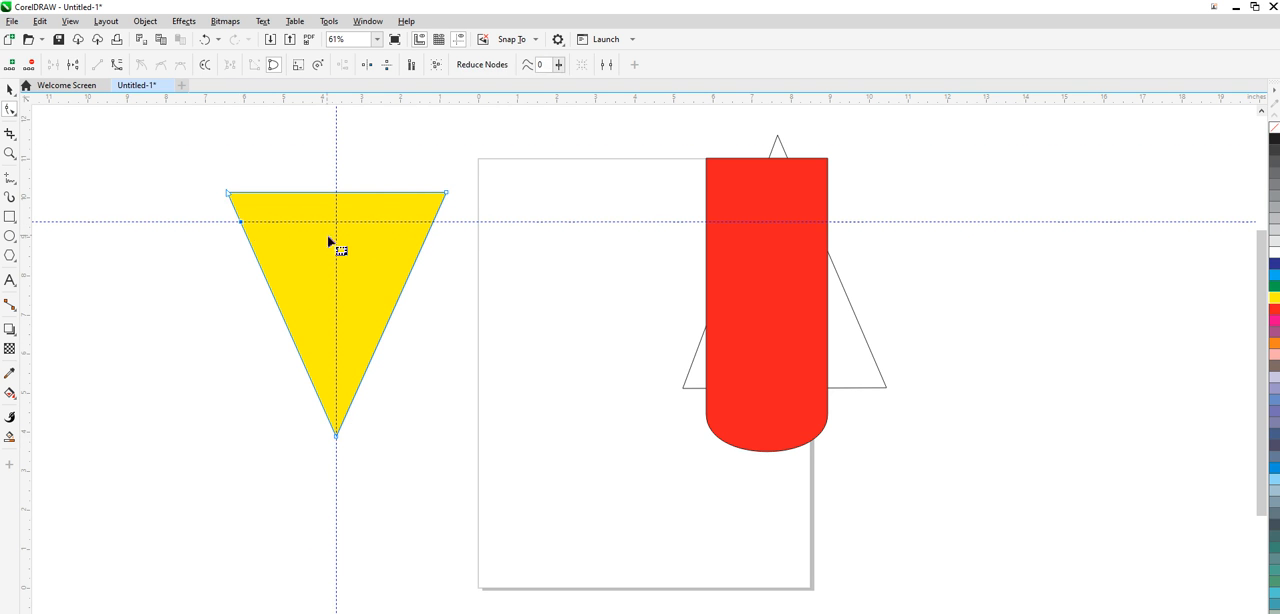
pyautogui.moveTo(241, 223); pyautogui.dragTo(174, 221)
pyautogui.click(434, 222)
pyautogui.moveTo(435, 224); pyautogui.dragTo(487, 223)
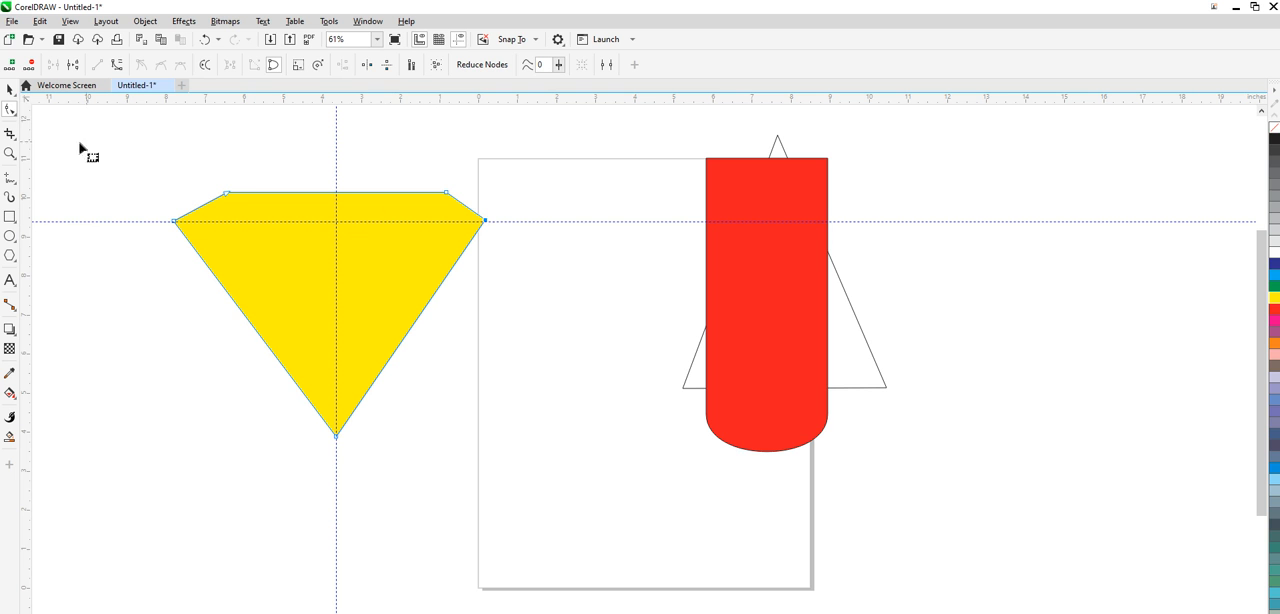
# - Move the yellow diamond to the right so it overlaps the red shape, and deselect it
pyautogui.click(10, 90)
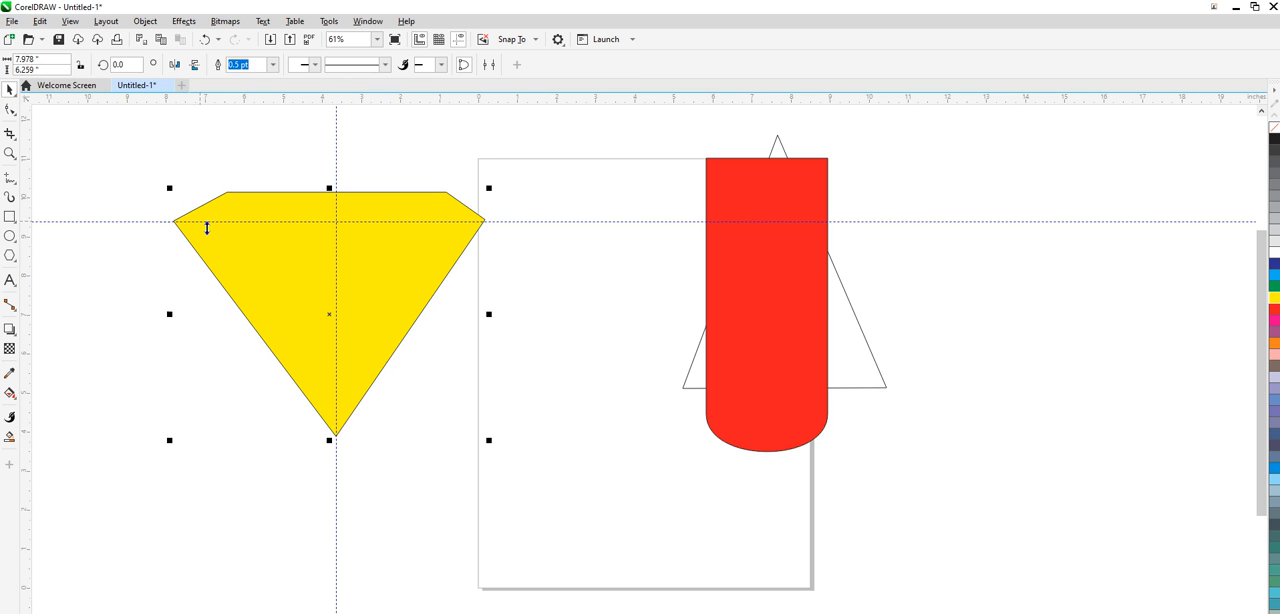
pyautogui.moveTo(379, 280); pyautogui.dragTo(983, 283)
pyautogui.click(362, 262)
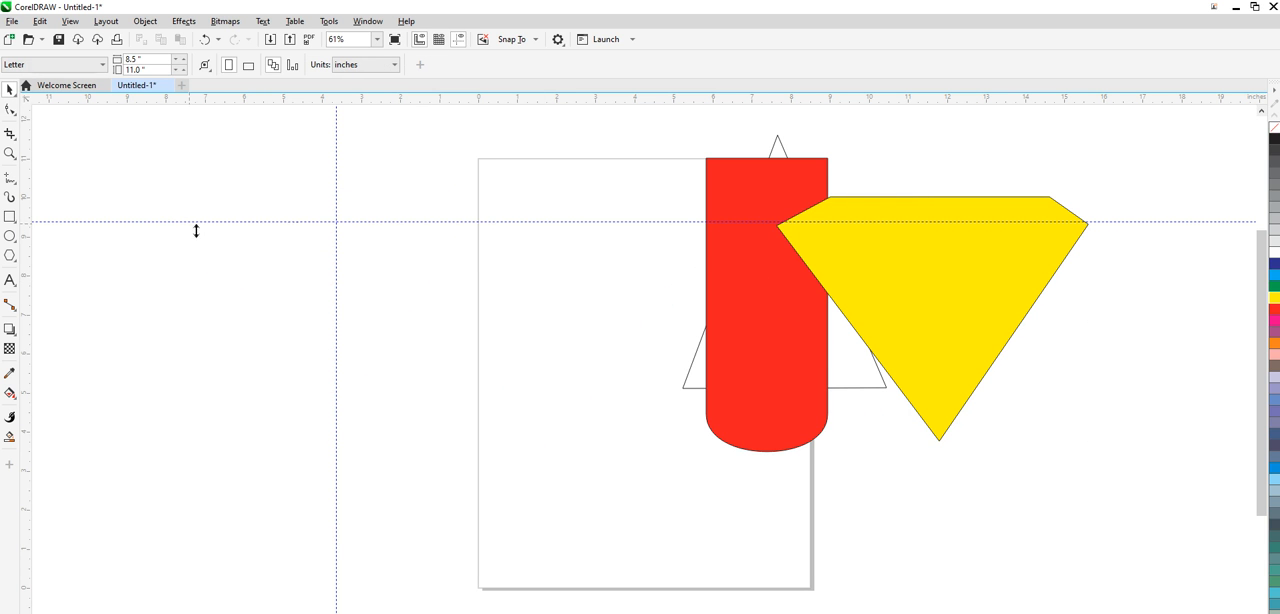
# - Delete the horizontal and the vertical guideline
pyautogui.click(394, 224)
pyautogui.press('Delete')
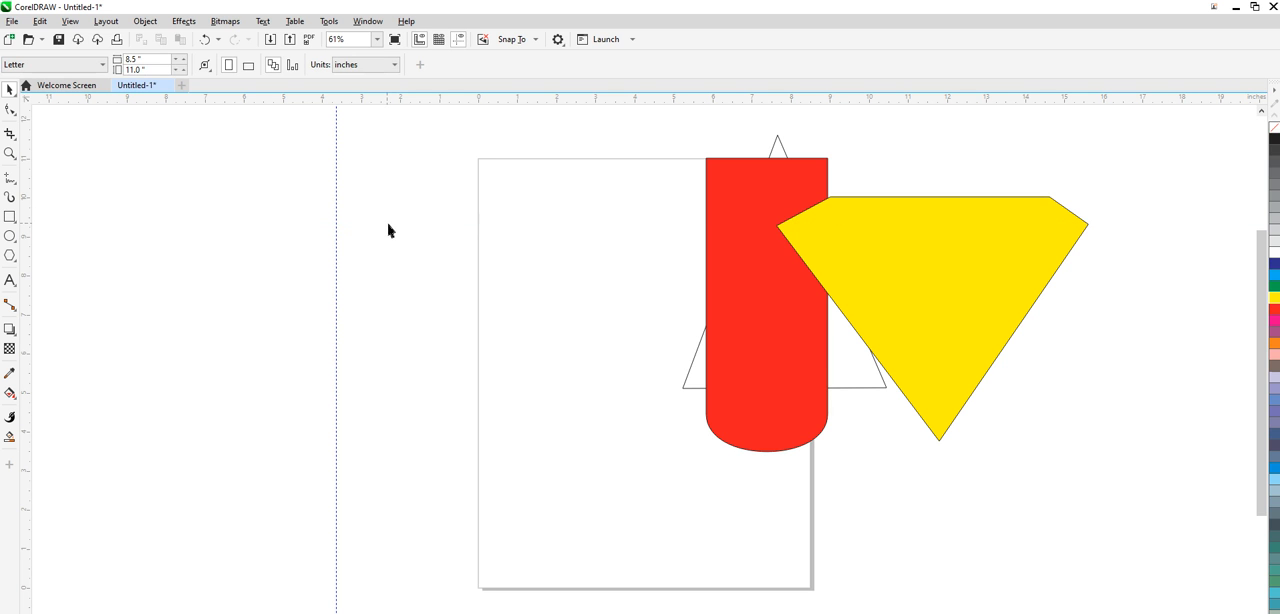
pyautogui.click(337, 252)
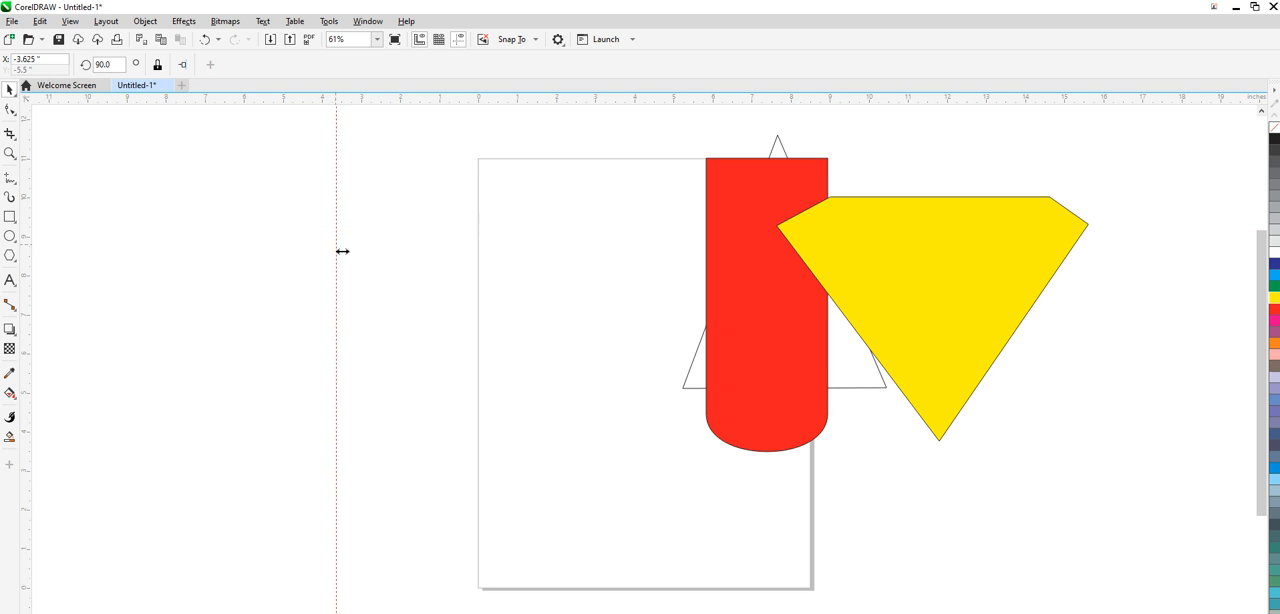
pyautogui.press('Delete')
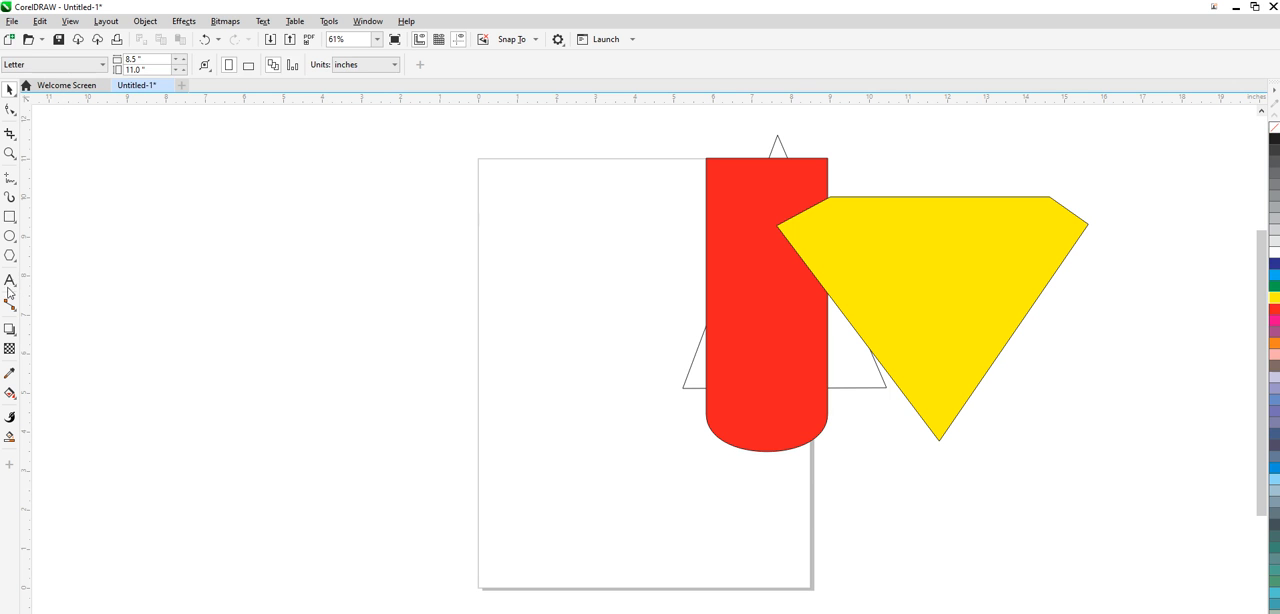
# - Draw a rectangle about 2.3 by 6.57 inches left of the page and eliminate its top-left corner node to leave a right triangle
pyautogui.click(9, 216)
pyautogui.moveTo(310, 190); pyautogui.dragTo(401, 447)
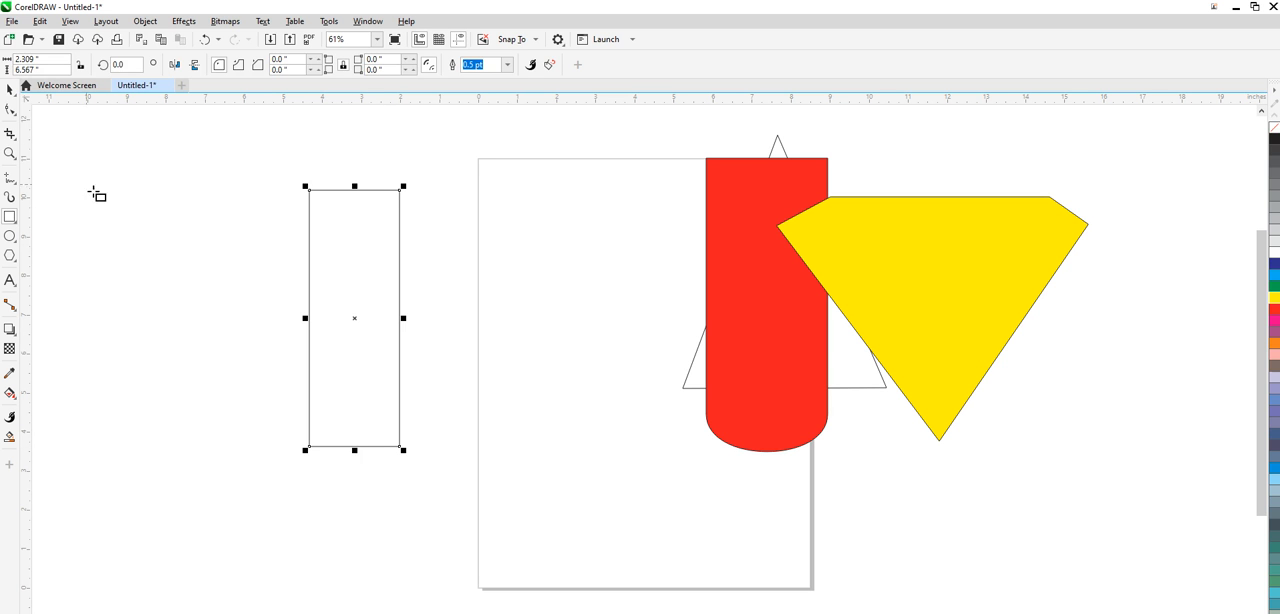
pyautogui.click(12, 112)
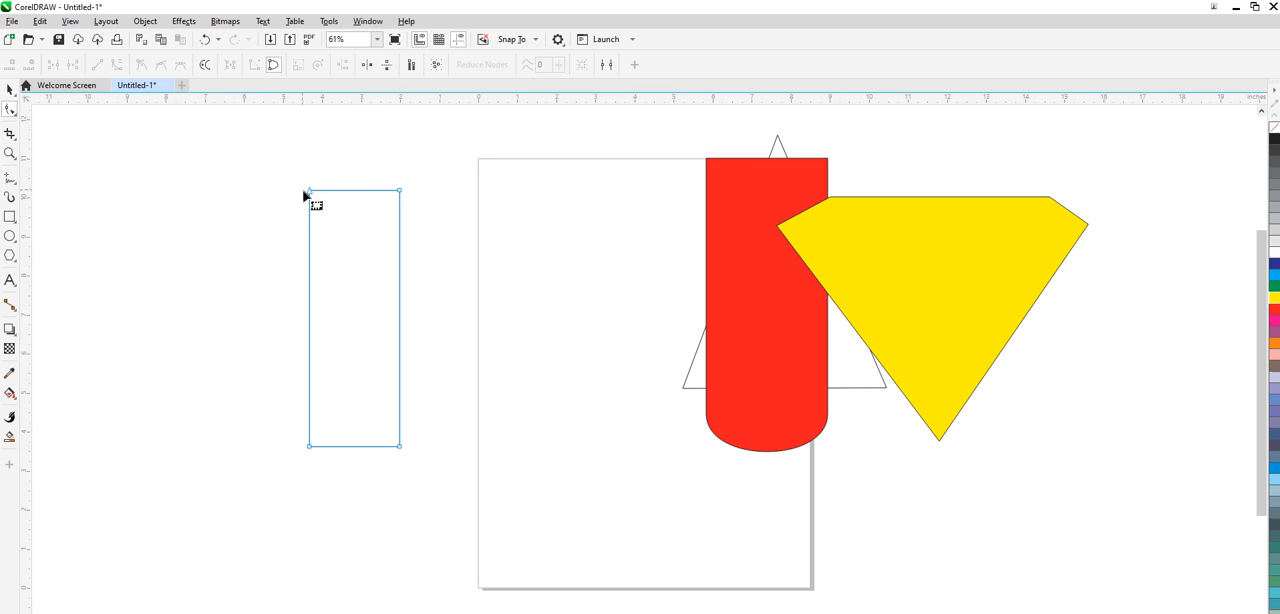
pyautogui.moveTo(310, 192); pyautogui.dragTo(400, 190)
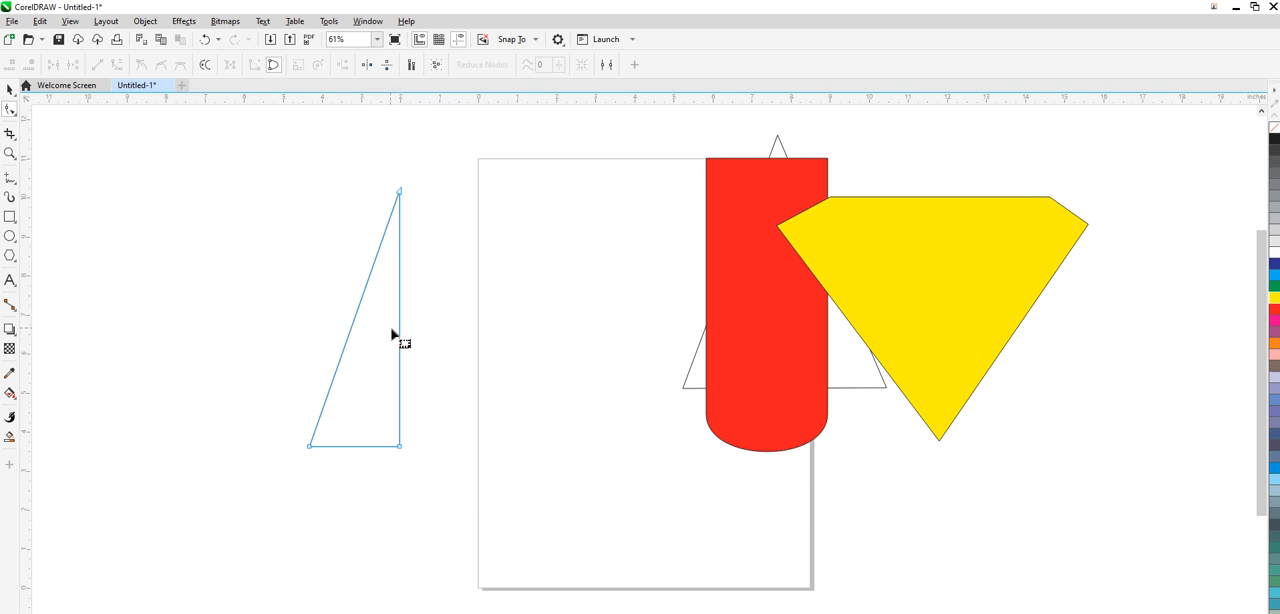
# - Convert the triangle's vertical side to a curve, bow it outward to the right, and delete the bottom-left node
pyautogui.click(400, 321)
pyautogui.rightClick(400, 321)
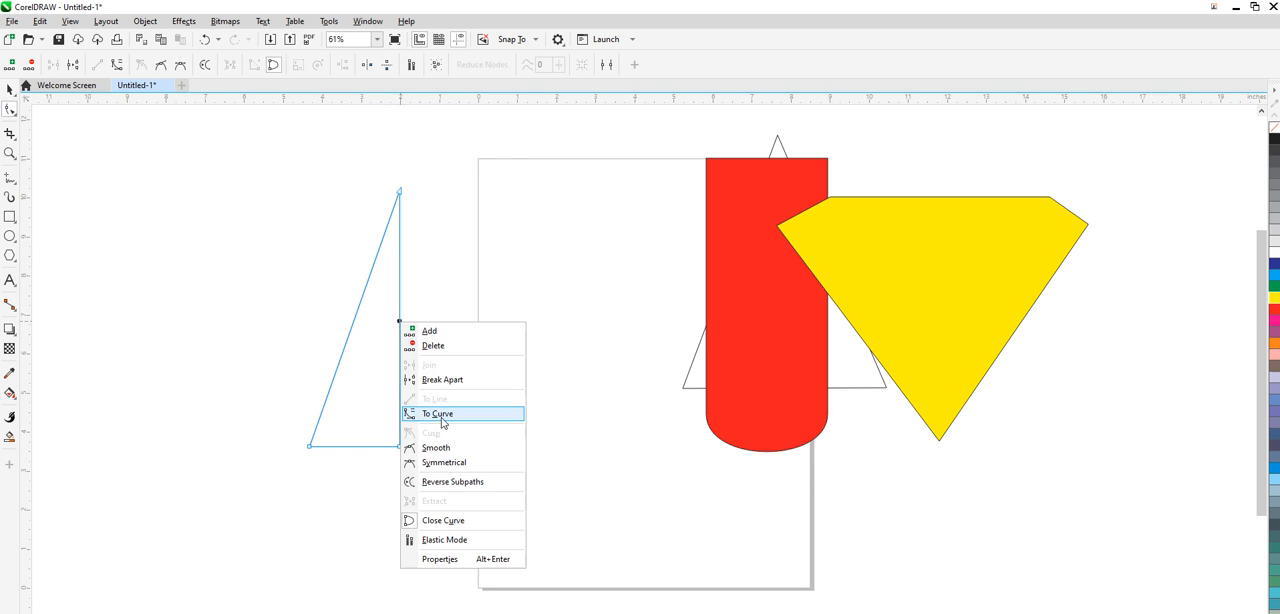
pyautogui.click(441, 418)
pyautogui.moveTo(404, 335); pyautogui.dragTo(466, 334)
pyautogui.doubleClick(310, 447)
# - Convert the remaining straight side to a curve, bow it outward to the left into a leaf shape, and fill it green
pyautogui.click(400, 328)
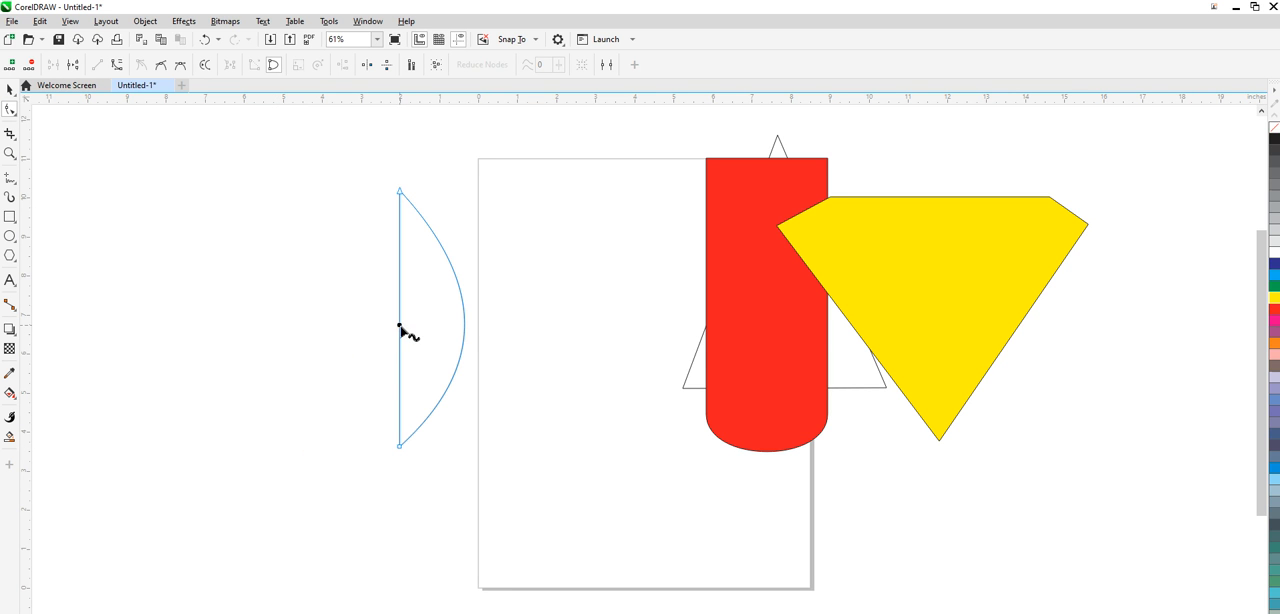
pyautogui.rightClick(400, 330)
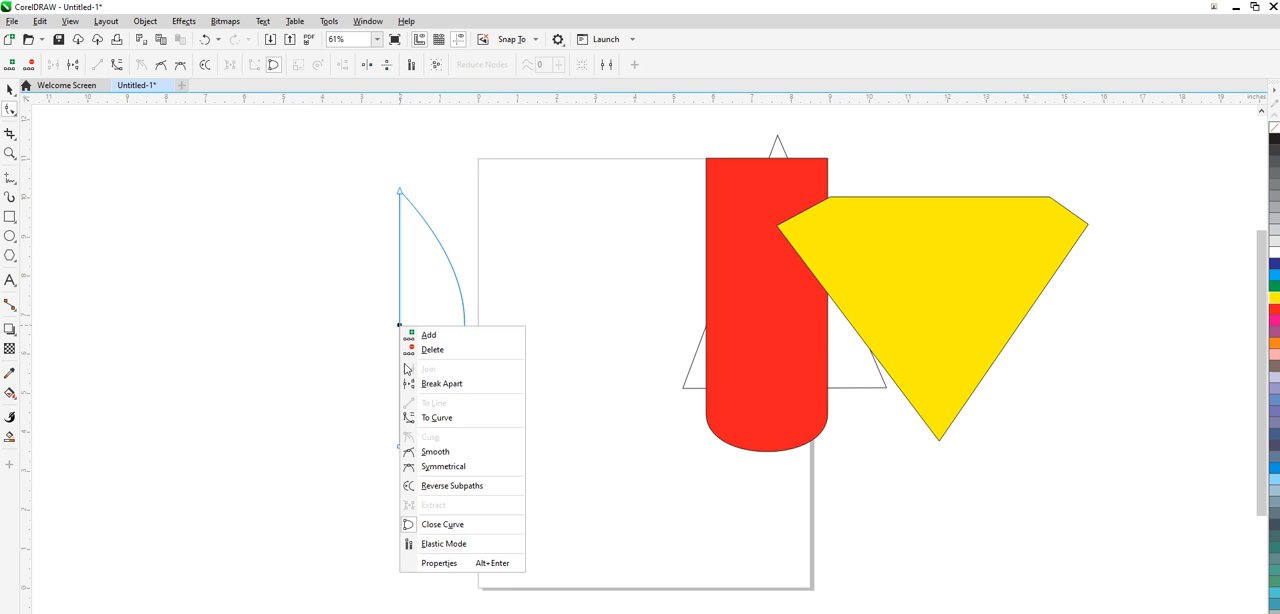
pyautogui.click(437, 418)
pyautogui.moveTo(402, 352); pyautogui.dragTo(340, 342)
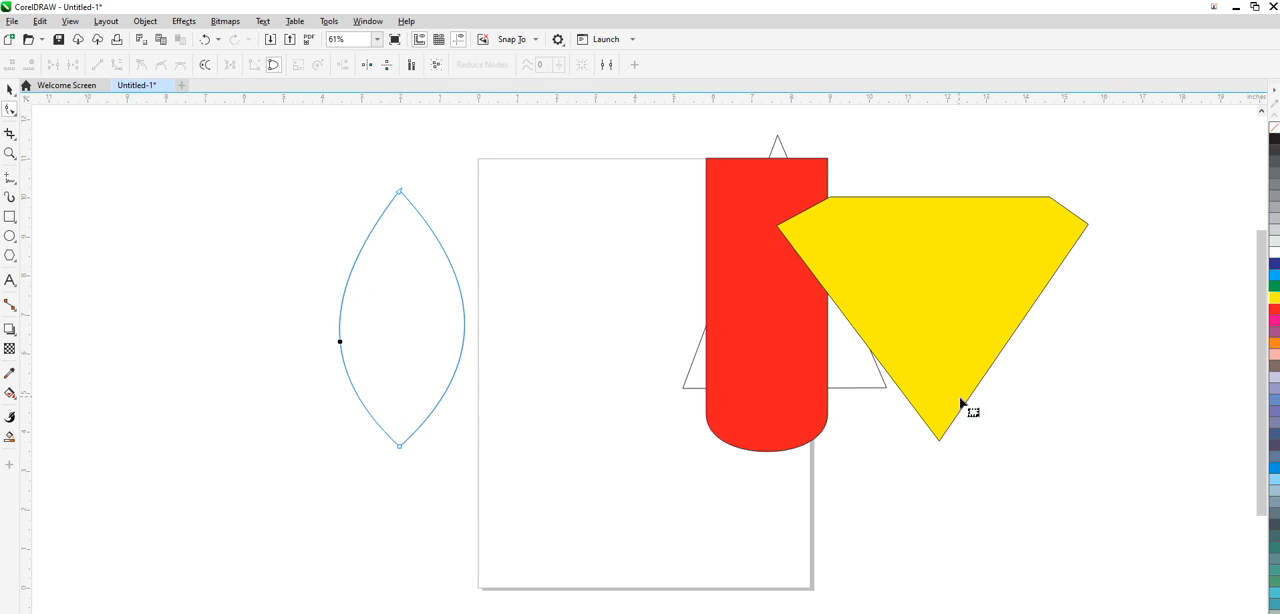
pyautogui.click(1274, 286)
pyautogui.click(402, 194)
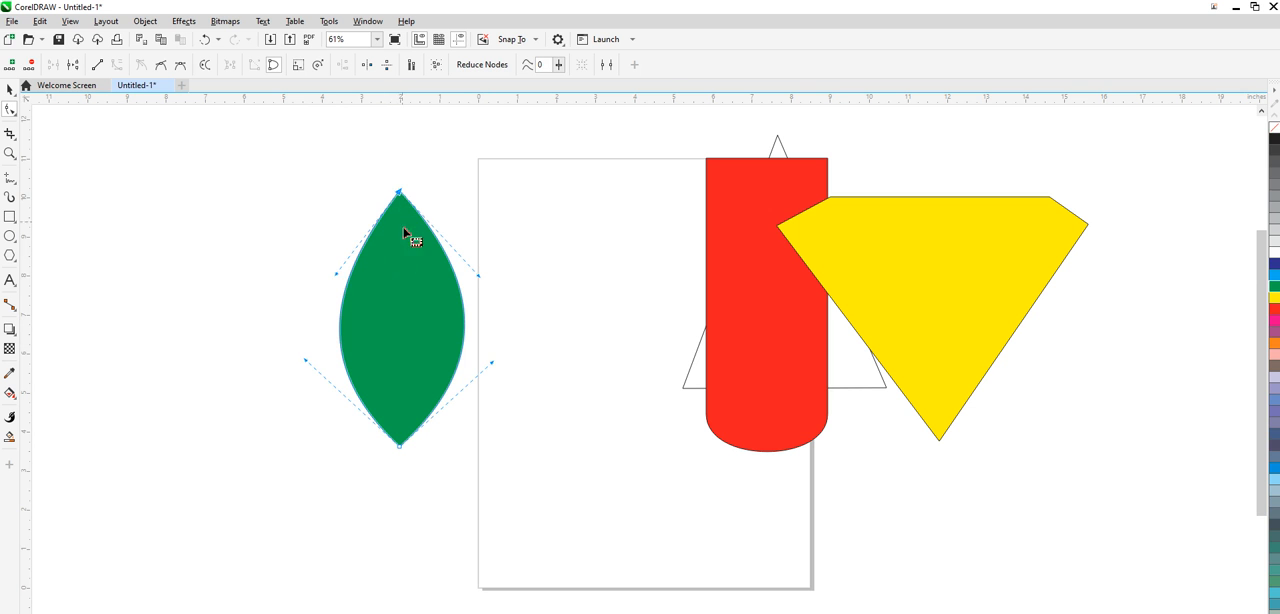
# - Curve the leaf's upper-left side inward and adjust its lower curves, and move the leaf over the red shape's left edge
pyautogui.moveTo(337, 280); pyautogui.dragTo(379, 326)
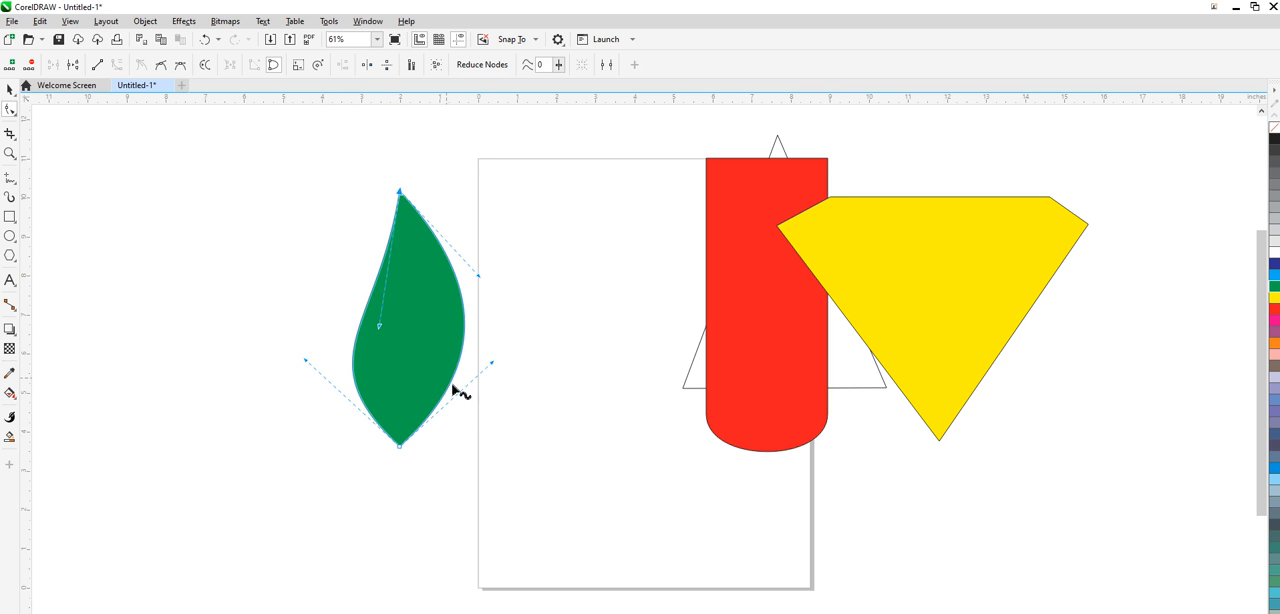
pyautogui.moveTo(494, 362); pyautogui.dragTo(497, 379)
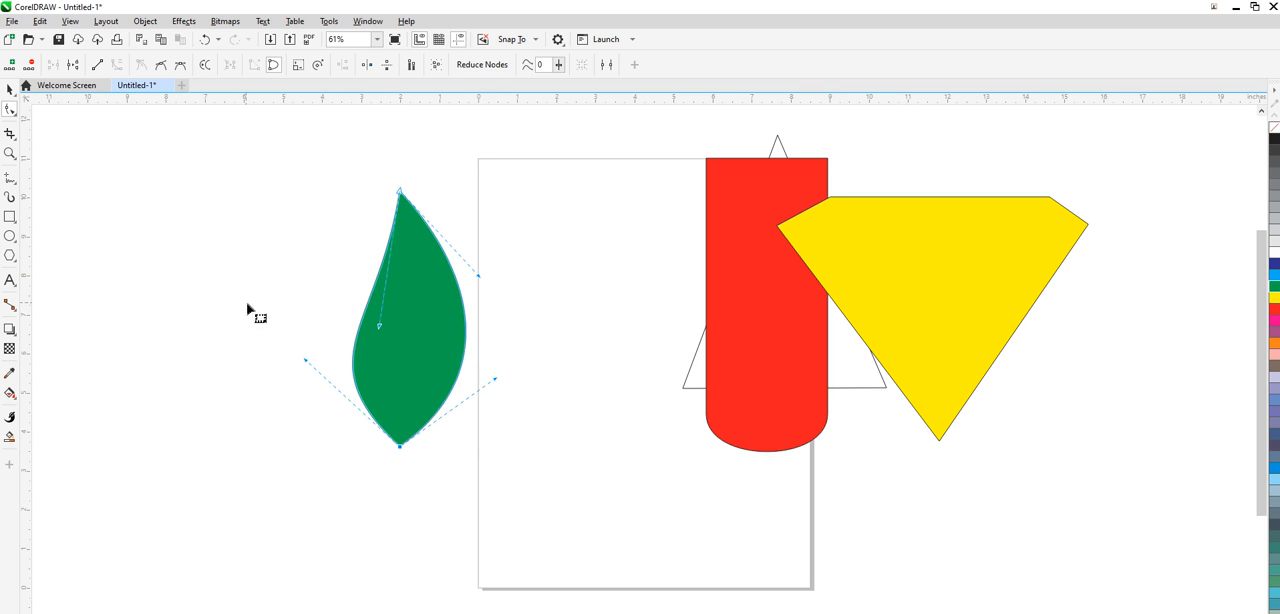
pyautogui.click(9, 89)
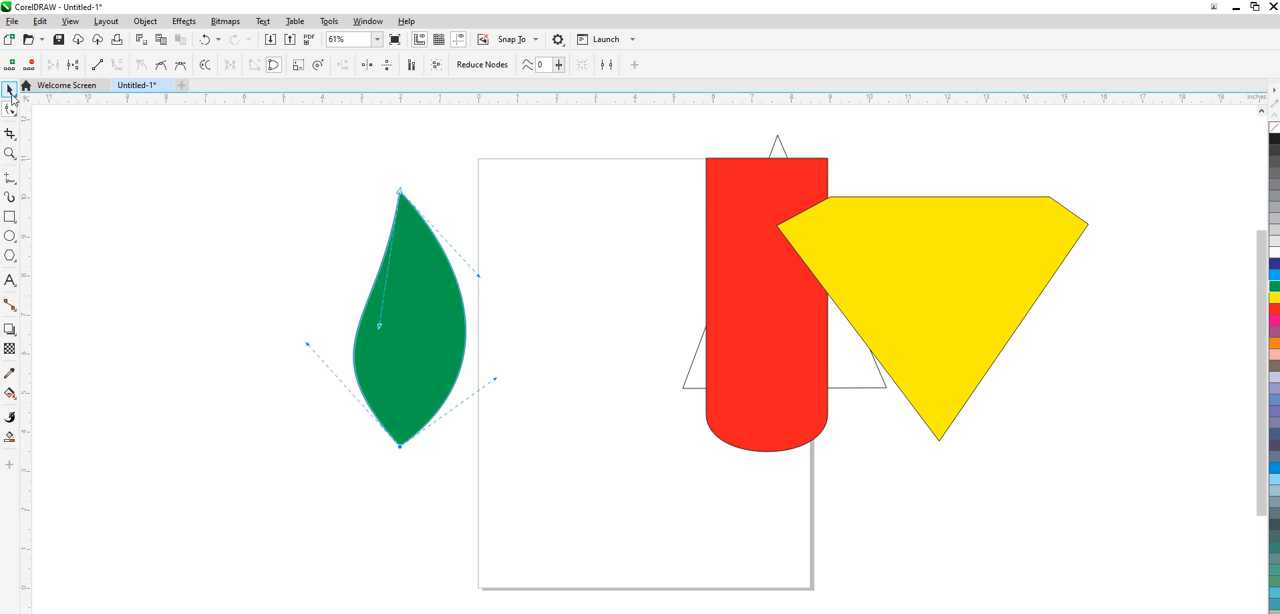
pyautogui.click(140, 245)
pyautogui.moveTo(393, 330); pyautogui.dragTo(701, 342)
pyautogui.click(322, 298)
# - Draw a rectangle about 9.71 by 0.94 inches across the page's left edge and convert it to curves for node editing
pyautogui.click(11, 219)
pyautogui.click(201, 233)
pyautogui.moveTo(192, 250); pyautogui.dragTo(572, 286)
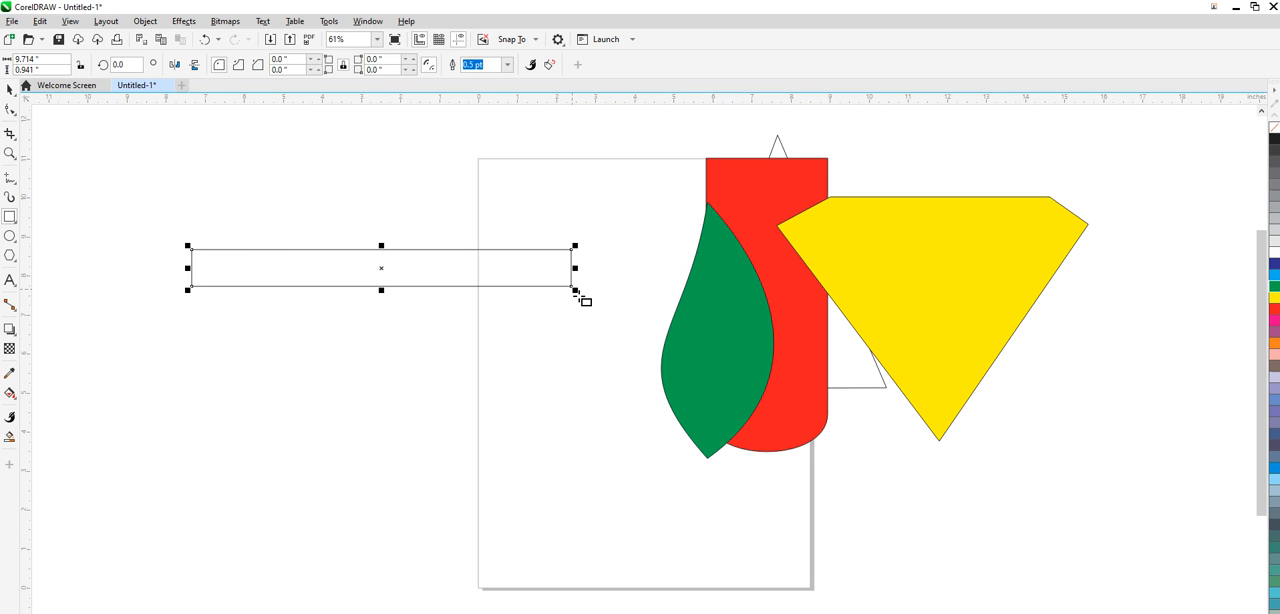
pyautogui.click(10, 110)
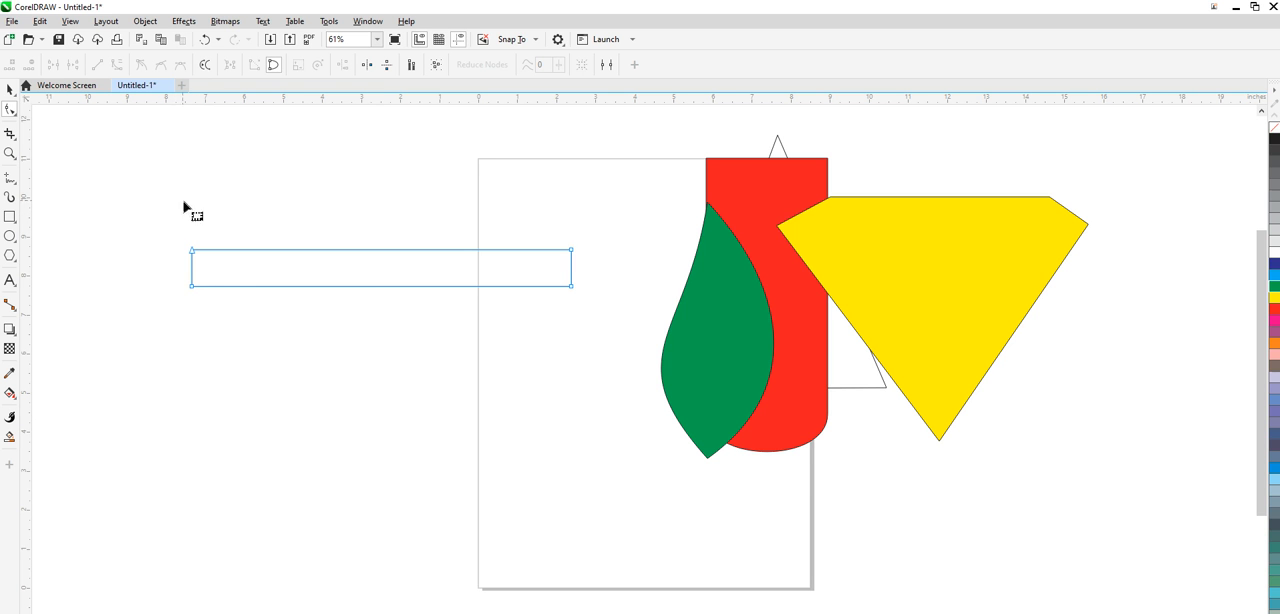
# - Pull the rectangle's top-left corner outward as a beak and add nodes on both long sides at the page's left edge
pyautogui.click(194, 267)
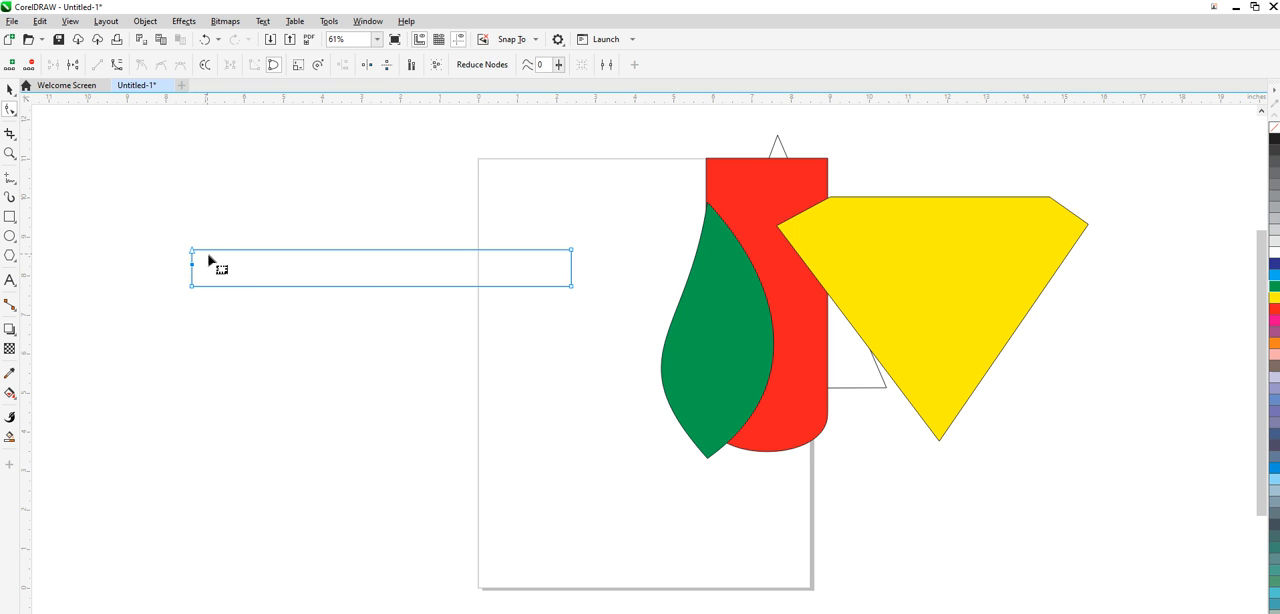
pyautogui.moveTo(200, 256); pyautogui.dragTo(174, 250)
pyautogui.doubleClick(478, 250)
pyautogui.doubleClick(478, 286)
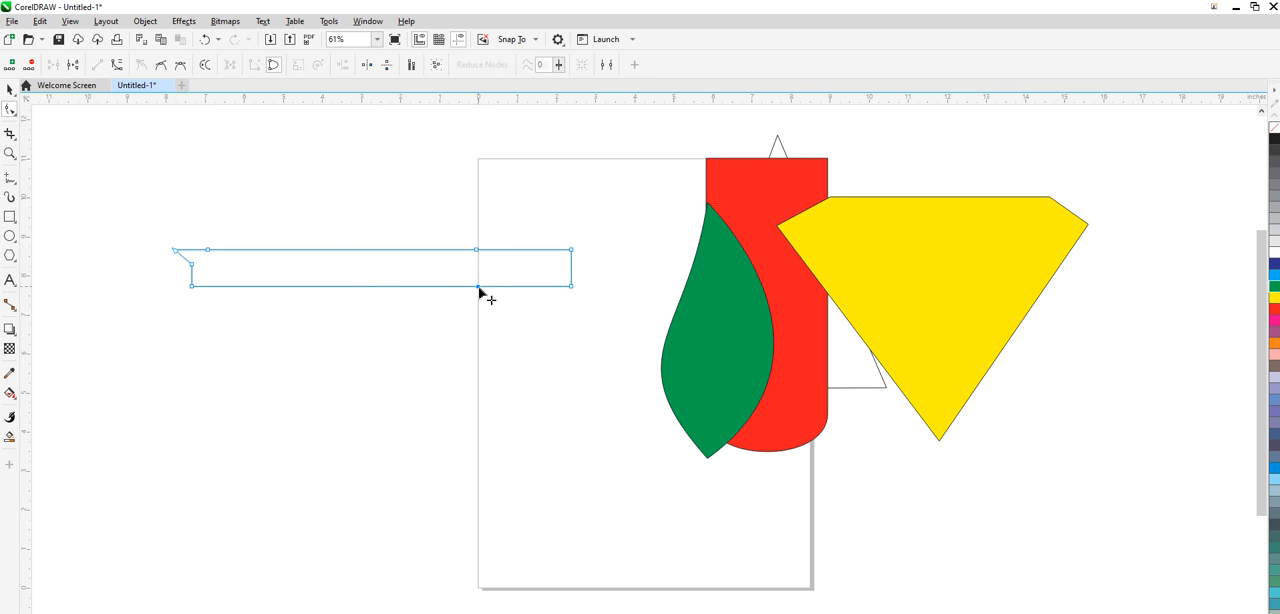
# - Convert the long upper segment to a curve bowed upward as a bird's back, and delete the bottom-left corner node
pyautogui.rightClick(331, 250)
pyautogui.click(393, 343)
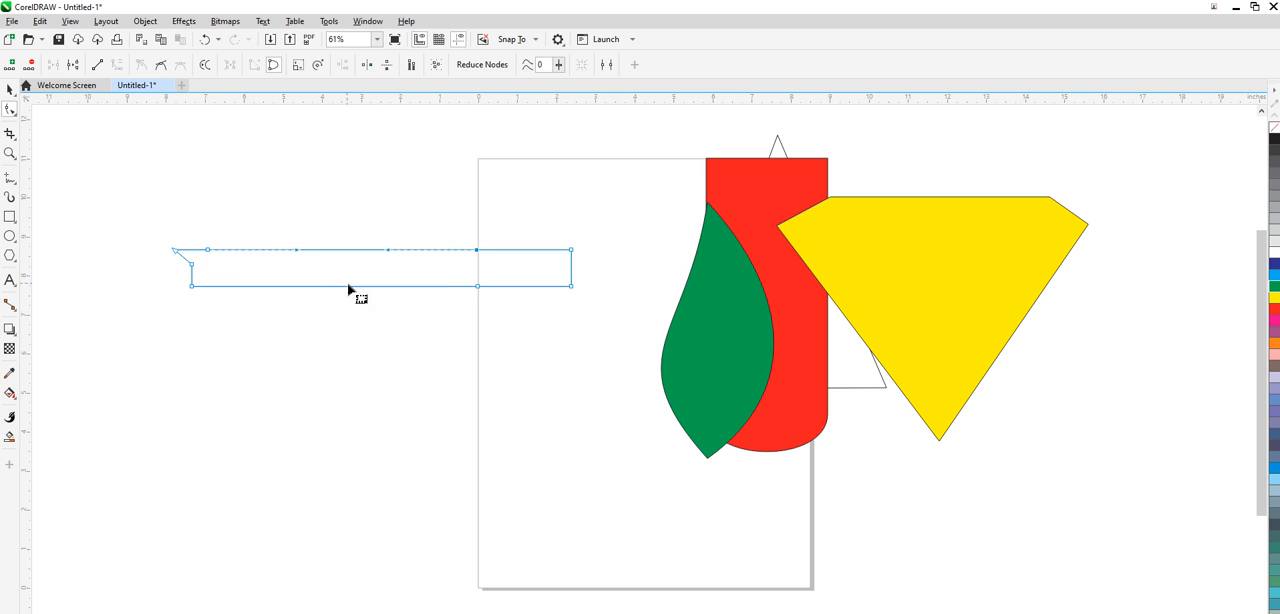
pyautogui.moveTo(298, 256); pyautogui.dragTo(285, 148)
pyautogui.press('Delete')
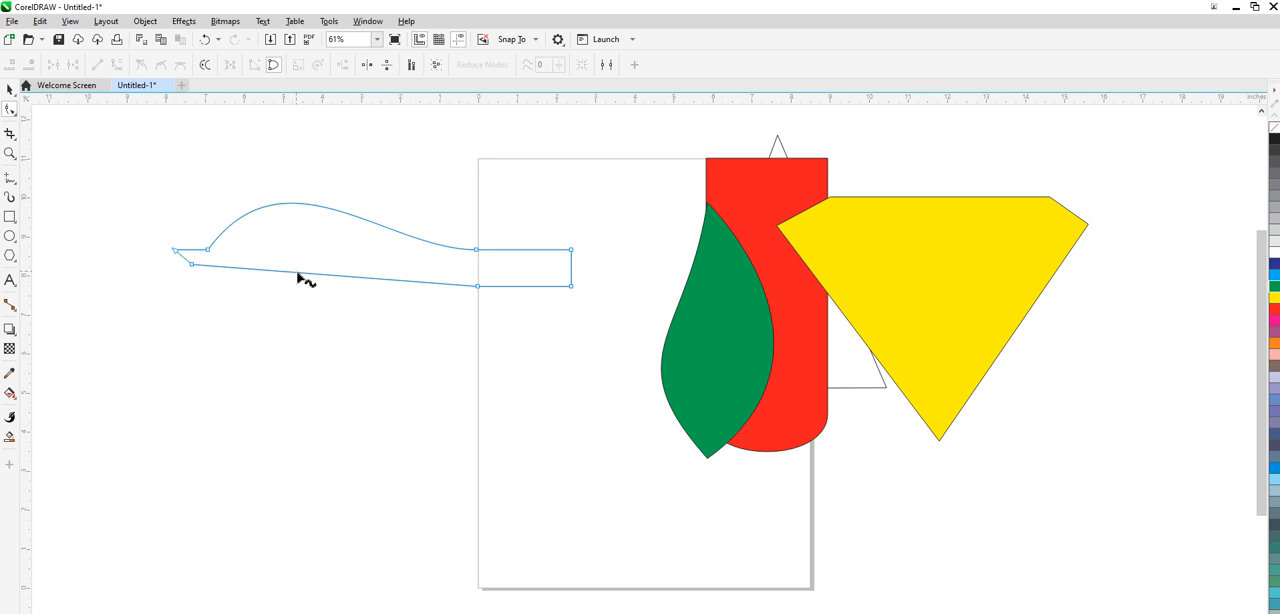
# - Convert the long lower segment to a curve bowed downward as the belly, and shift the node below the beak inward
pyautogui.rightClick(346, 277)
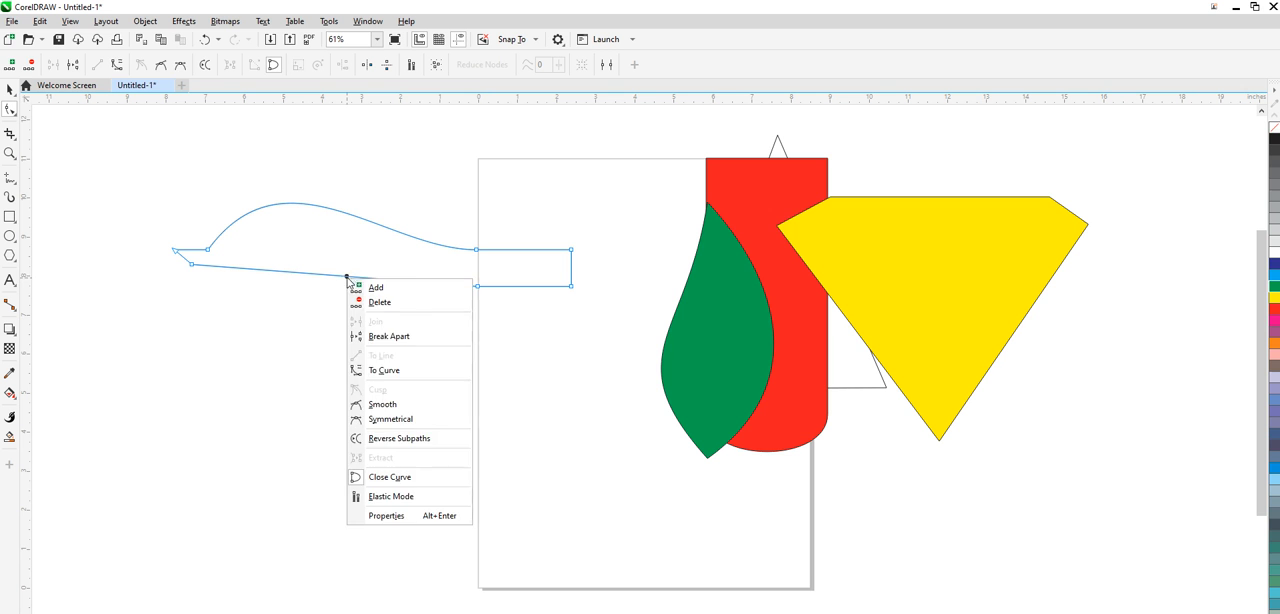
pyautogui.click(383, 370)
pyautogui.moveTo(338, 280); pyautogui.dragTo(340, 387)
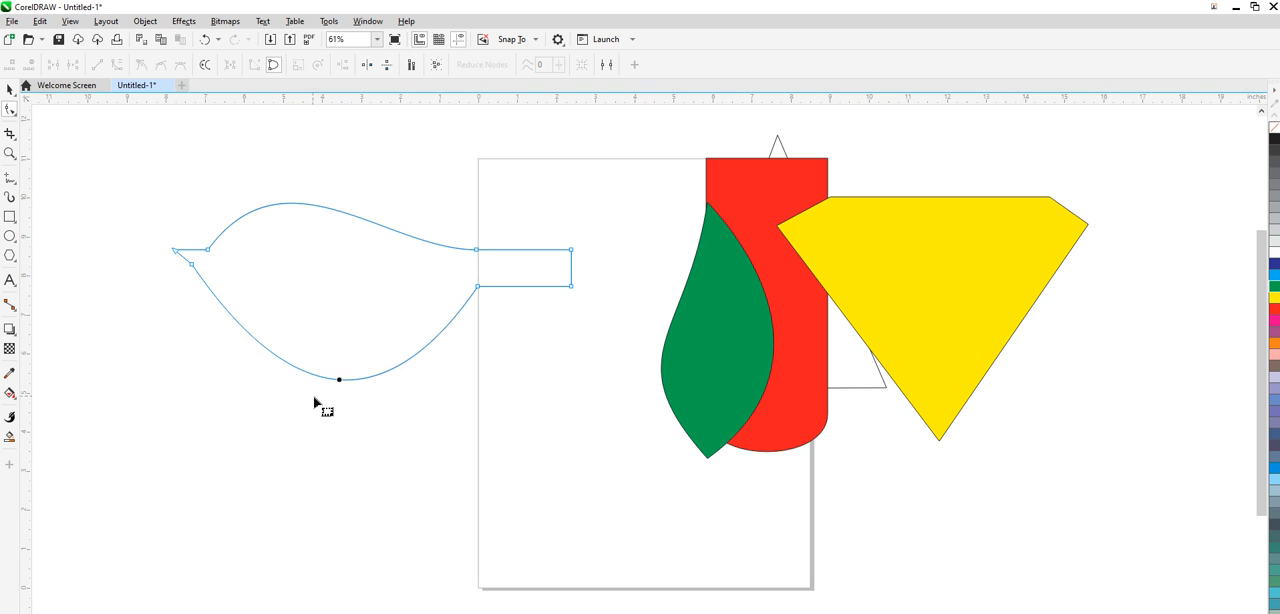
pyautogui.moveTo(190, 265); pyautogui.dragTo(204, 264)
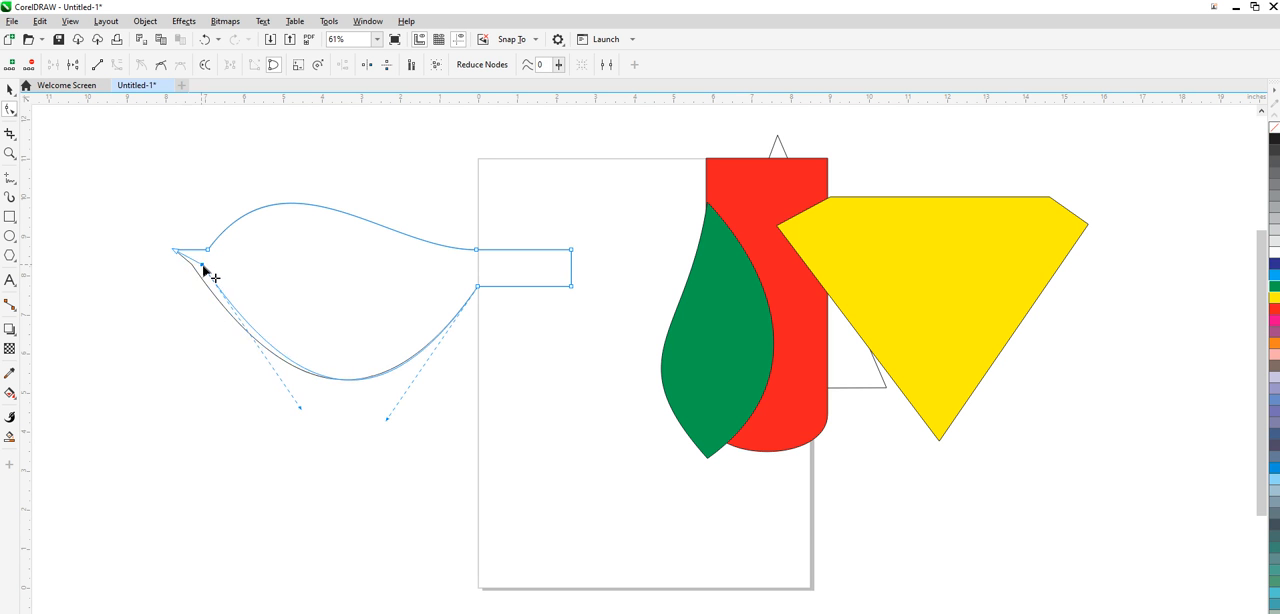
# - Raise the two end nodes of the bird's tail, and reshape the back with a rounder head and a dip before the tail
pyautogui.moveTo(577, 256); pyautogui.dragTo(603, 196)
pyautogui.moveTo(576, 287); pyautogui.dragTo(605, 249)
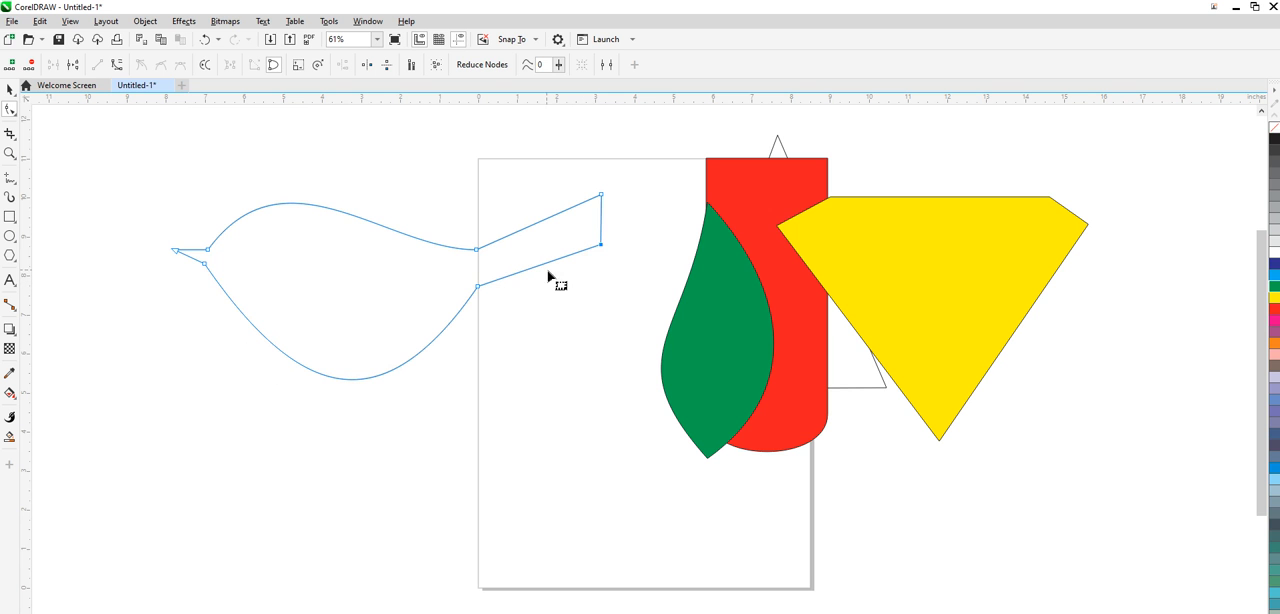
pyautogui.click(478, 250)
pyautogui.moveTo(285, 147); pyautogui.dragTo(226, 141)
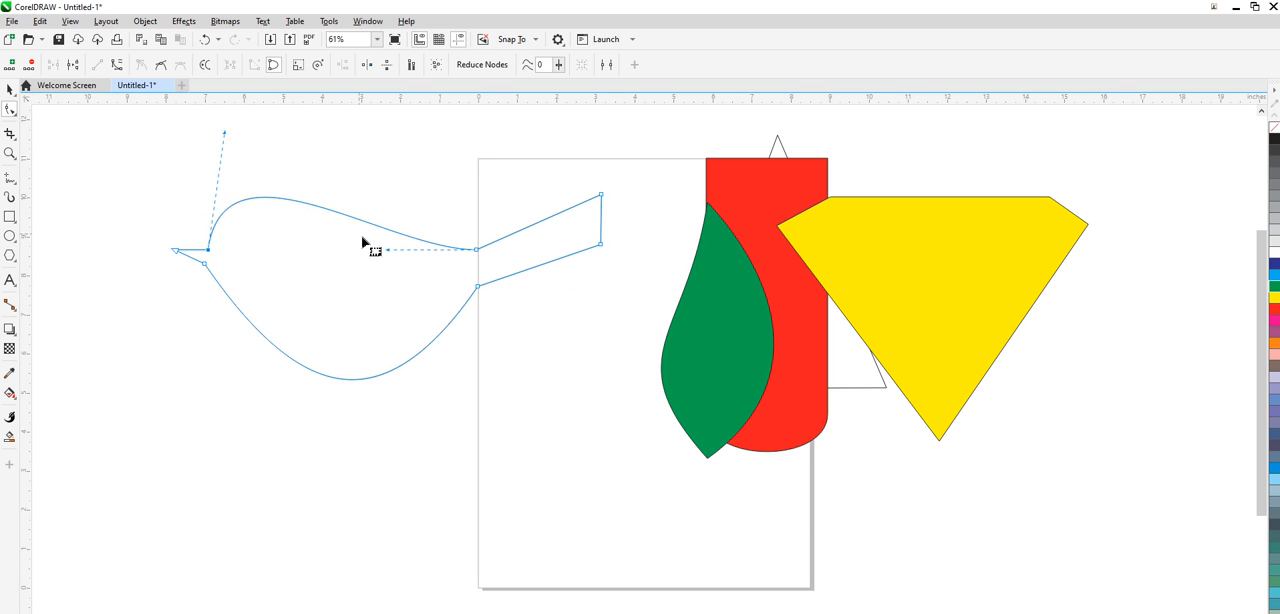
pyautogui.moveTo(387, 251); pyautogui.dragTo(386, 281)
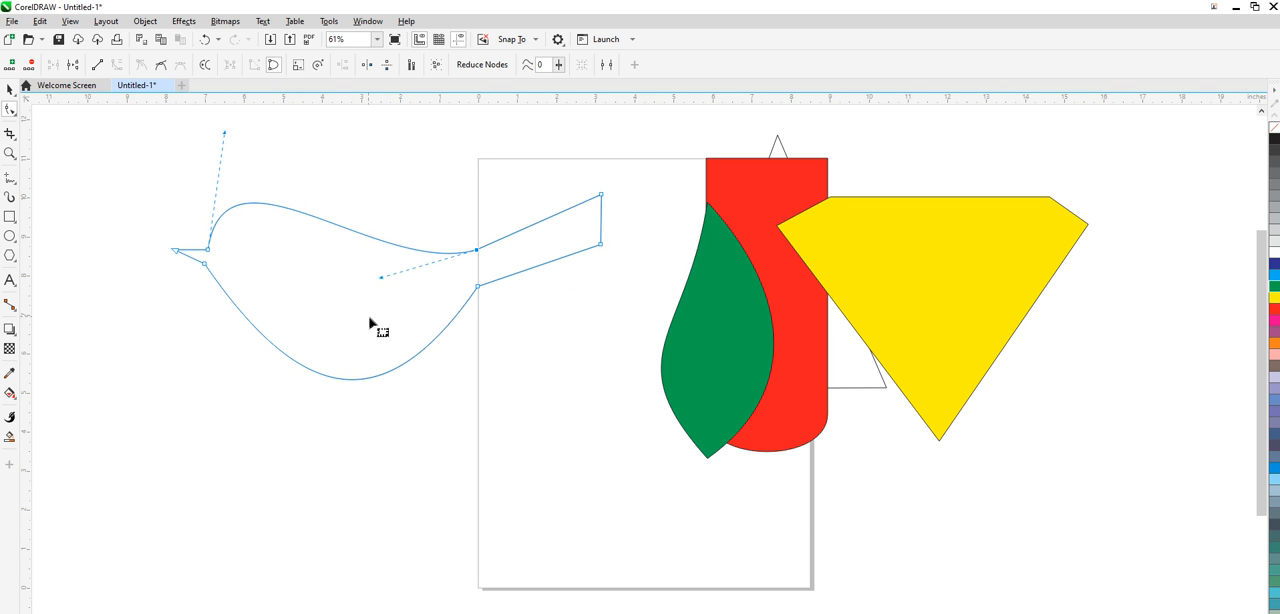
# - Adjust the curve handles at both ends of the bird's belly to make it fuller and rounder
pyautogui.click(205, 264)
pyautogui.moveTo(265, 368); pyautogui.dragTo(228, 438)
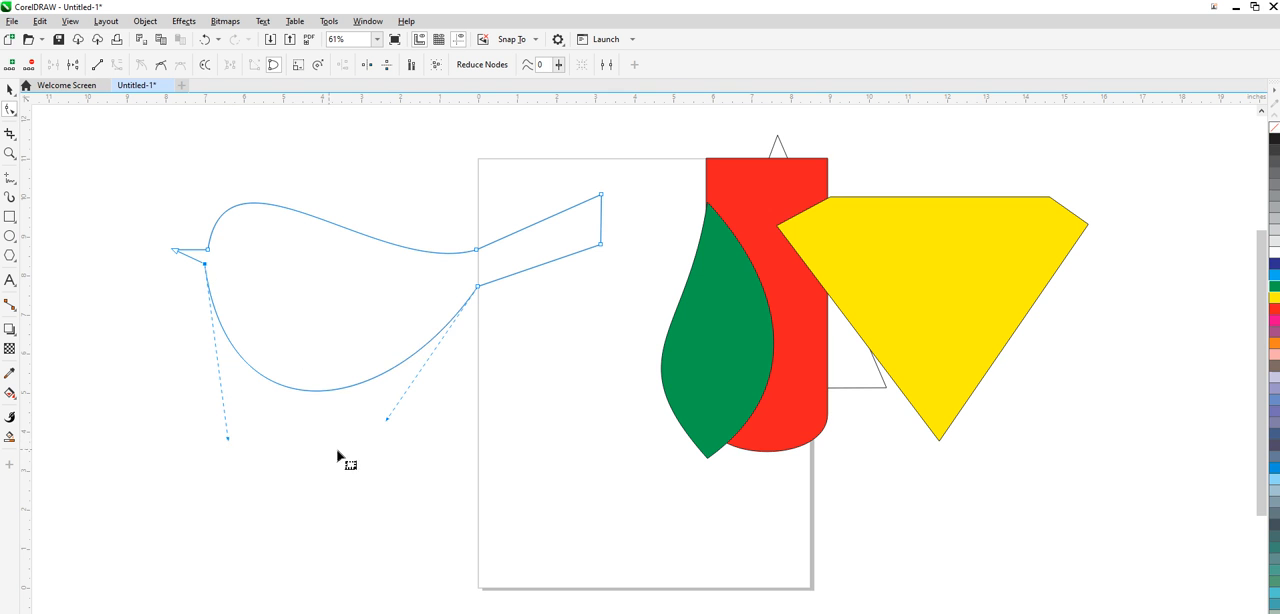
pyautogui.moveTo(387, 420); pyautogui.dragTo(429, 440)
# - Draw an ellipse about 0.26 by 0.33 inches in the bird's head as an eye and fill it black
pyautogui.click(9, 237)
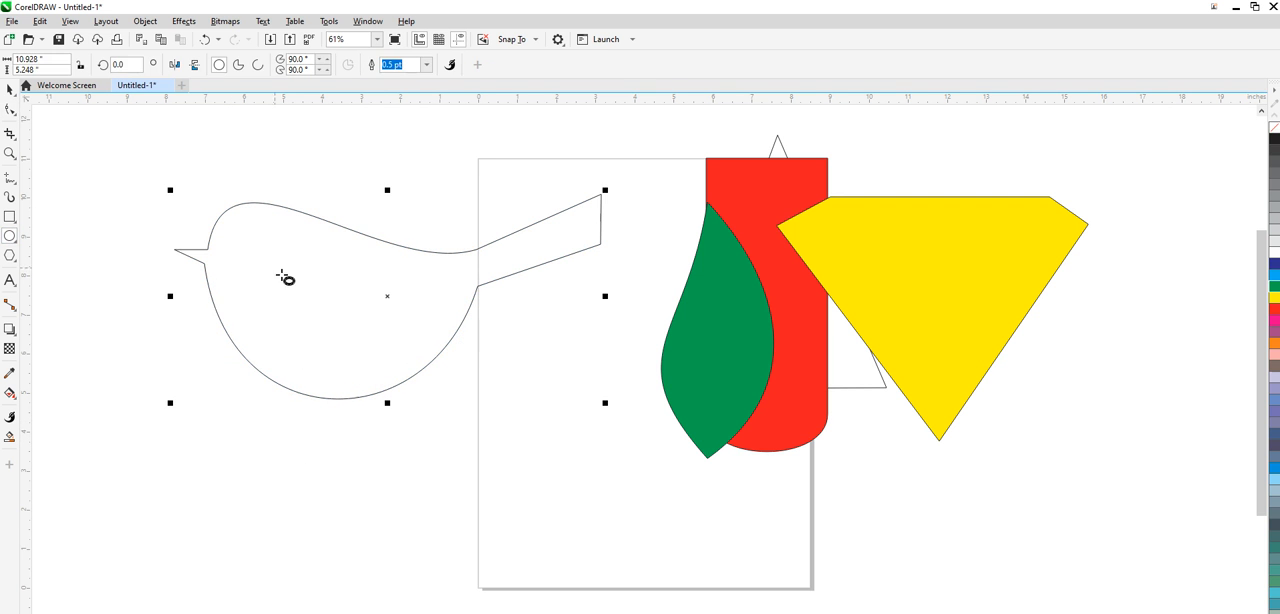
pyautogui.moveTo(231, 222); pyautogui.dragTo(246, 242)
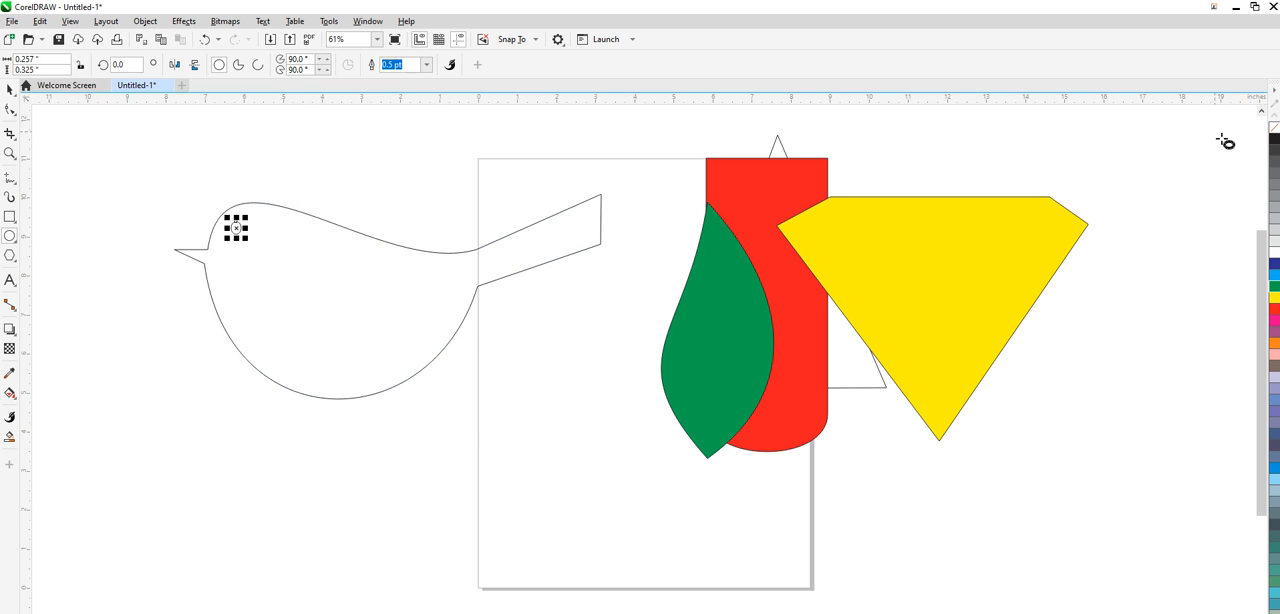
pyautogui.click(1275, 140)
# - Shift the bird's outline slightly upward, and raise its beak tip and the two end nodes of its tail
pyautogui.click(10, 89)
pyautogui.click(82, 205)
pyautogui.moveTo(316, 342); pyautogui.dragTo(316, 333)
pyautogui.click(10, 110)
pyautogui.click(176, 243)
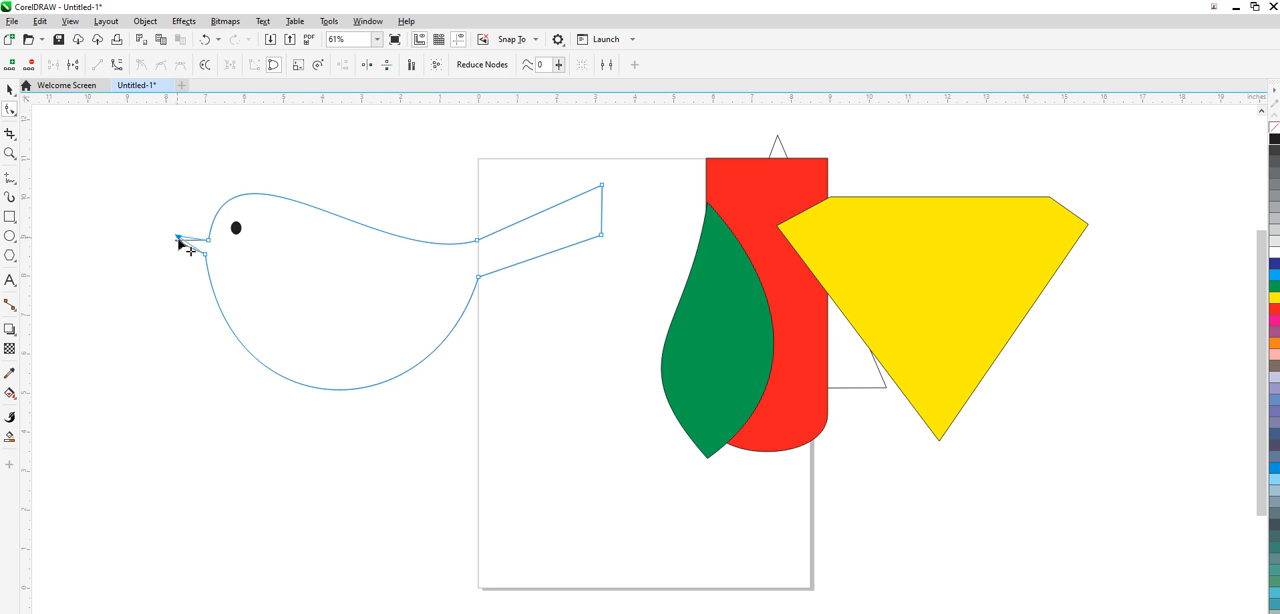
pyautogui.moveTo(601, 185); pyautogui.dragTo(598, 172)
pyautogui.moveTo(609, 235); pyautogui.dragTo(610, 226)
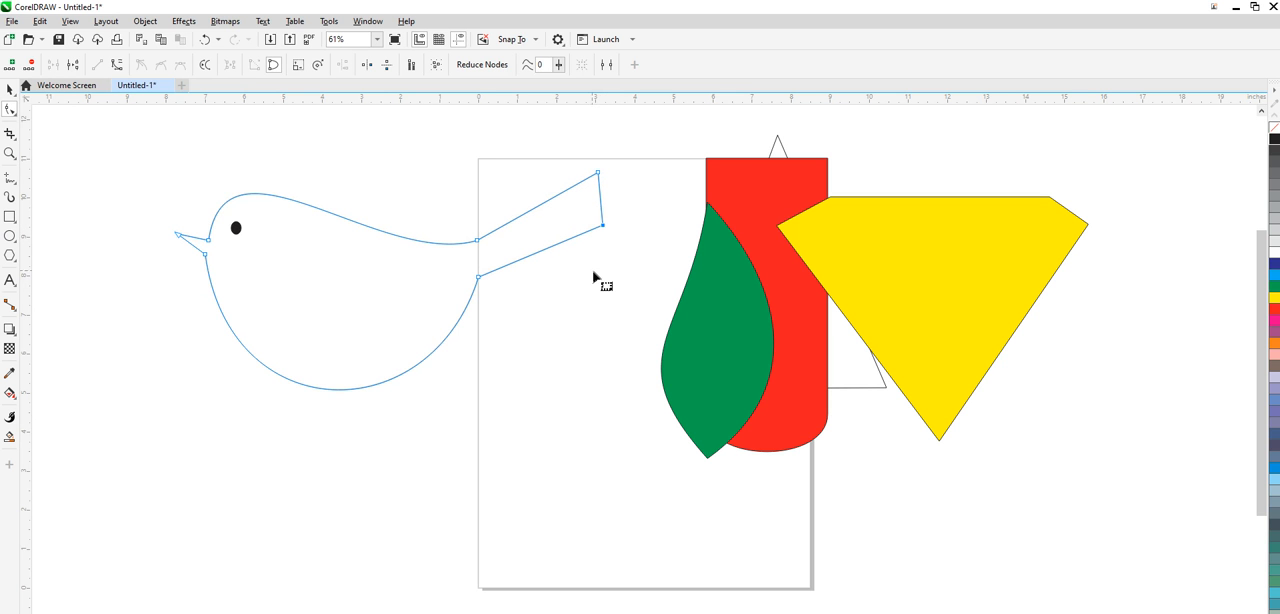
# - Pull the handles of the belly curve upward and to the left to make the bird's belly shallower
pyautogui.click(478, 277)
pyautogui.moveTo(432, 432); pyautogui.dragTo(402, 420)
pyautogui.moveTo(229, 431); pyautogui.dragTo(205, 392)
# - Select the bird's outline together with its eye and move them slightly right and down
pyautogui.press('space')
pyautogui.moveTo(101, 137); pyautogui.dragTo(484, 292)
pyautogui.moveTo(631, 445); pyautogui.dragTo(643, 440)
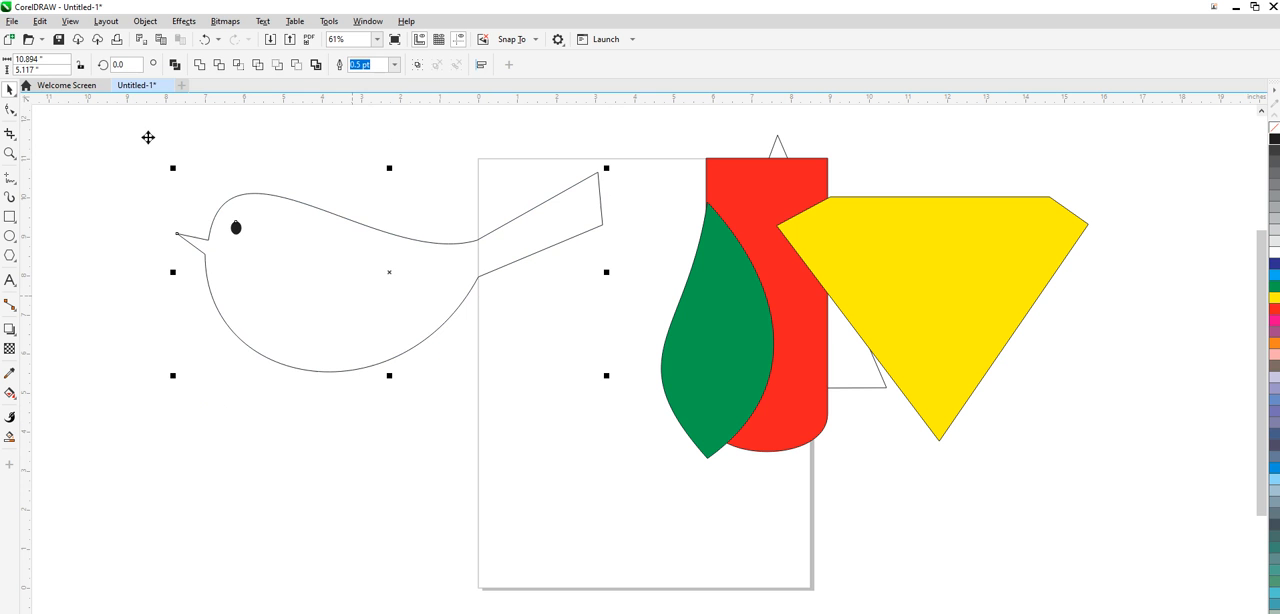
pyautogui.click(490, 440)
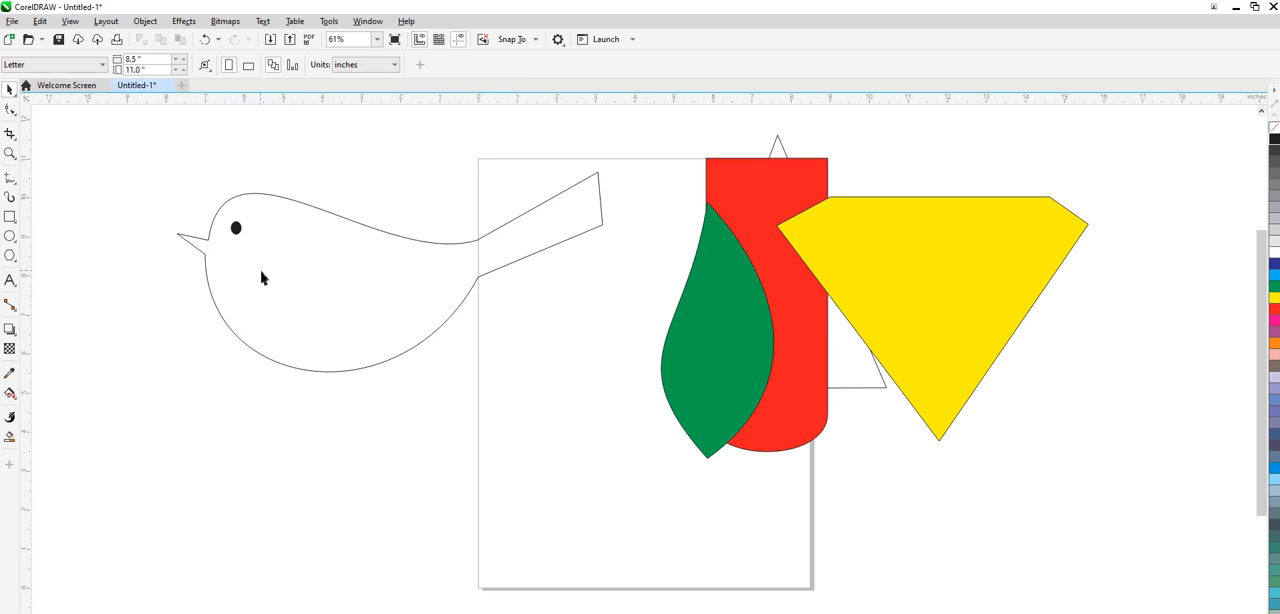
pyautogui.moveTo(223, 207); pyautogui.dragTo(630, 410)
pyautogui.moveTo(409, 323); pyautogui.dragTo(440, 352)
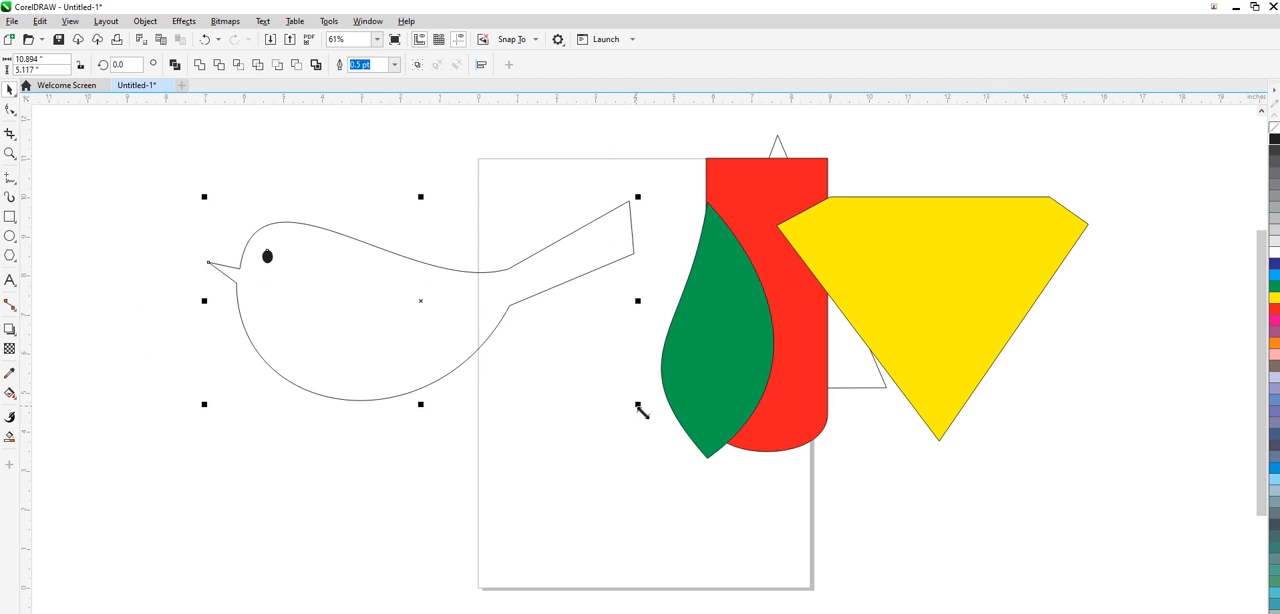
# - Move the bird and its eye onto the page beside the other shapes, and shift the red shape right and slightly up
pyautogui.click(219, 172)
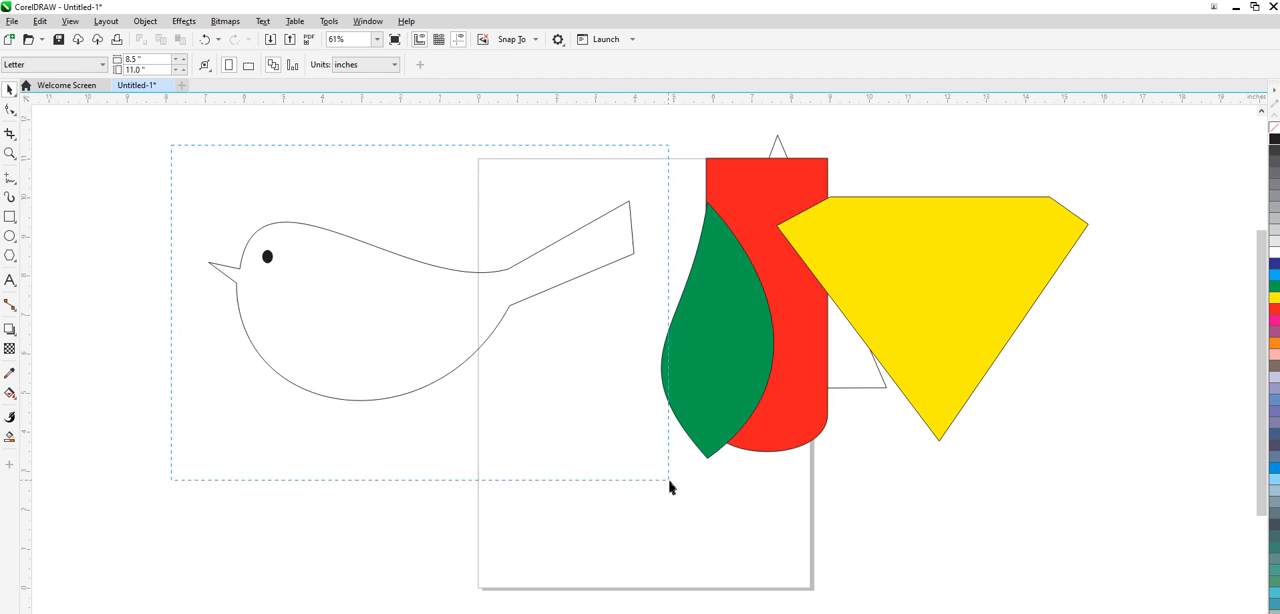
pyautogui.moveTo(670, 487); pyautogui.dragTo(670, 487)
pyautogui.moveTo(427, 307); pyautogui.dragTo(707, 394)
pyautogui.moveTo(827, 403); pyautogui.dragTo(873, 382)
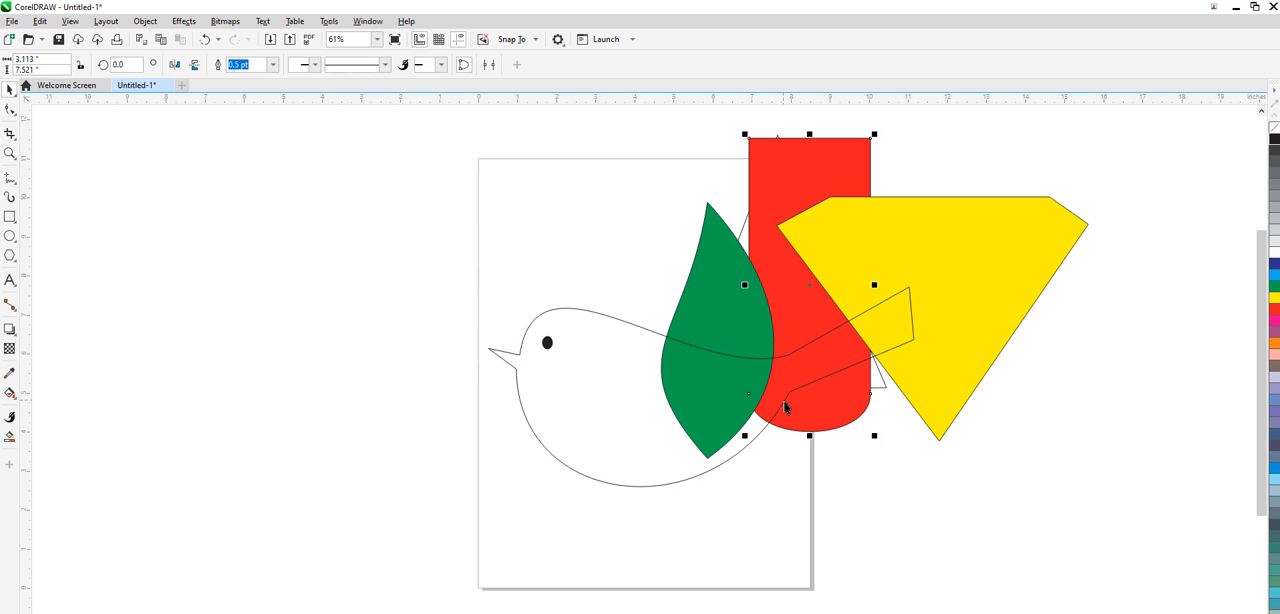
pyautogui.click(150, 157)
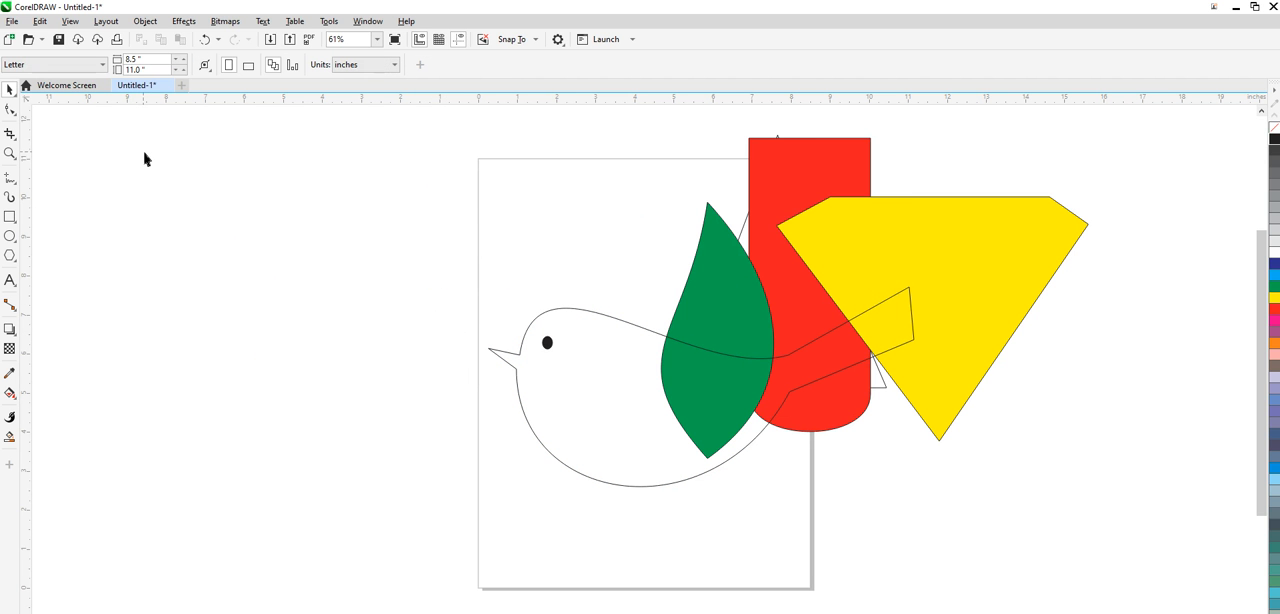
# - Draw a rectangle about 7.32 by 1.06 inches left of the page, convert its upper side to a curve and bow its left part upward
pyautogui.click(8, 219)
pyautogui.moveTo(163, 231); pyautogui.dragTo(448, 271)
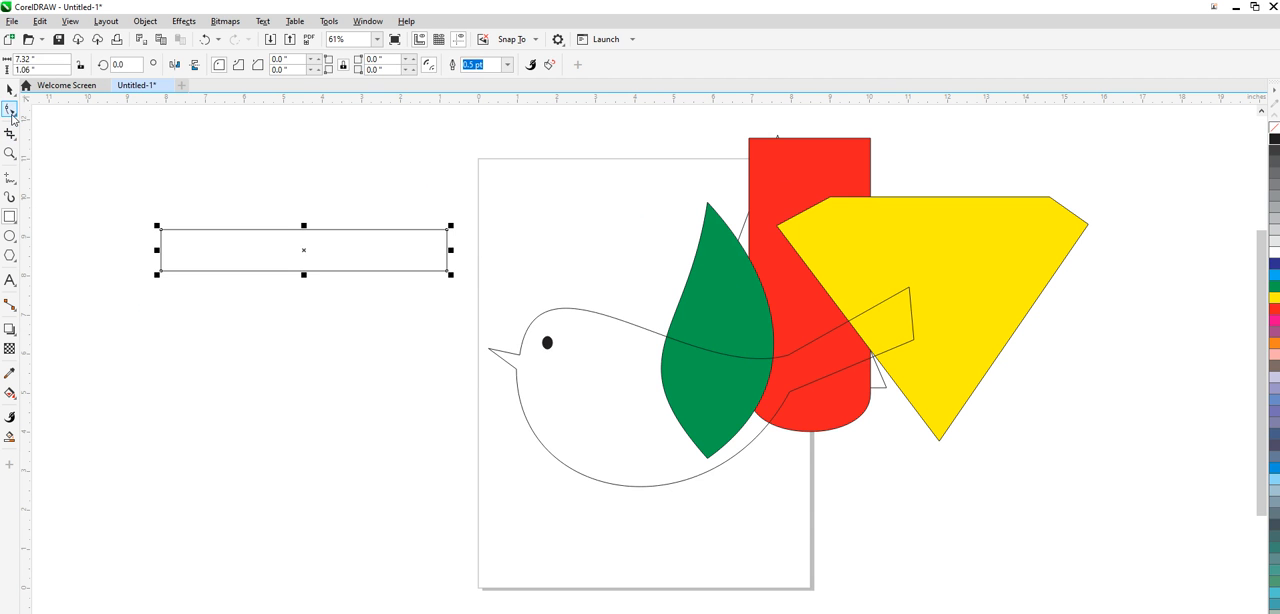
pyautogui.click(9, 110)
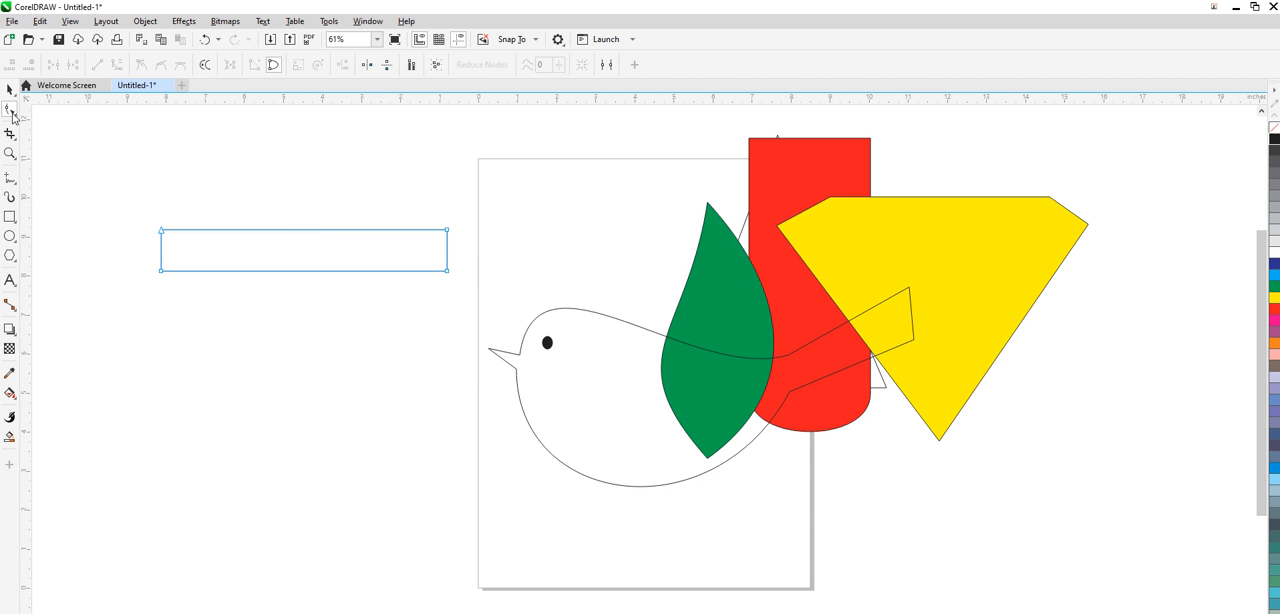
pyautogui.rightClick(305, 236)
pyautogui.click(340, 325)
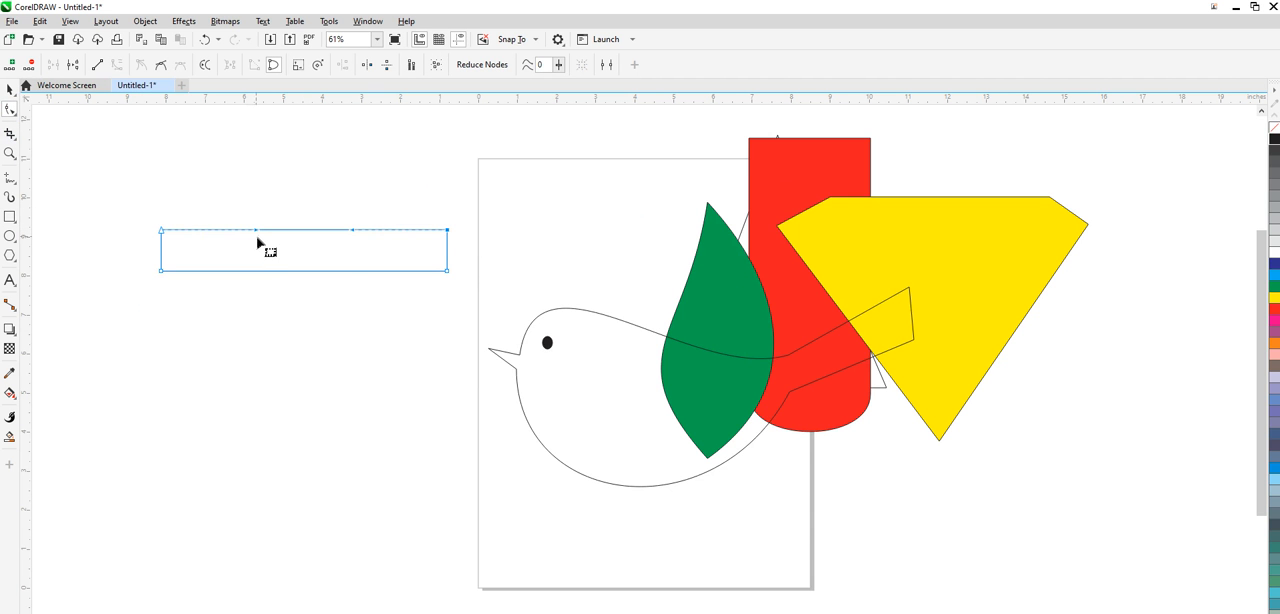
pyautogui.moveTo(257, 236); pyautogui.dragTo(258, 148)
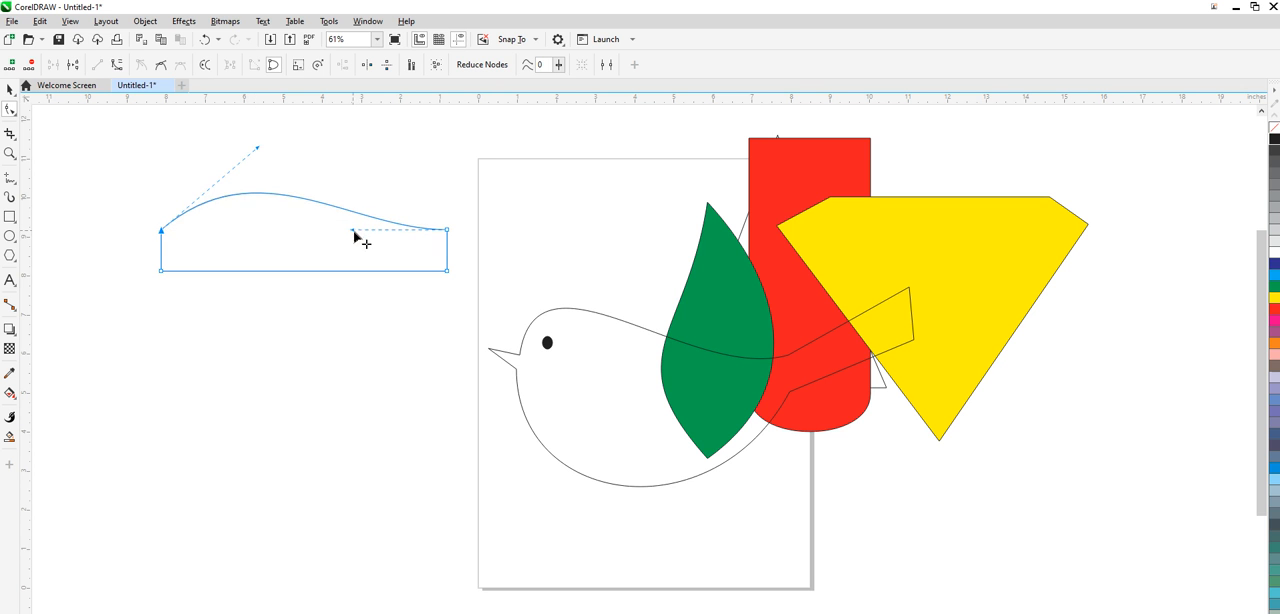
# - Convert the rectangle's lower side to a curve and bend it into a wave, with its left part up and right part down
pyautogui.rightClick(300, 271)
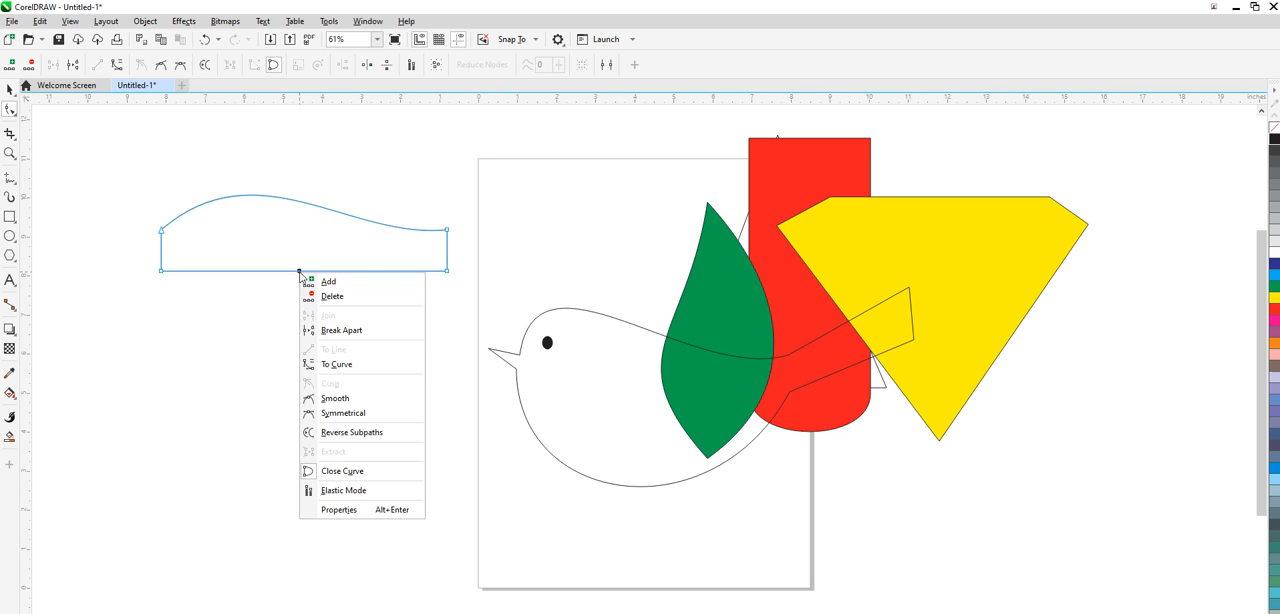
pyautogui.click(342, 368)
pyautogui.moveTo(263, 272); pyautogui.dragTo(256, 224)
pyautogui.moveTo(350, 272); pyautogui.dragTo(350, 296)
# - Refine the curve handles at the banner's left end and nudge its bottom-right node slightly down to even out the wave
pyautogui.click(161, 234)
pyautogui.moveTo(258, 150); pyautogui.dragTo(201, 150)
pyautogui.click(162, 271)
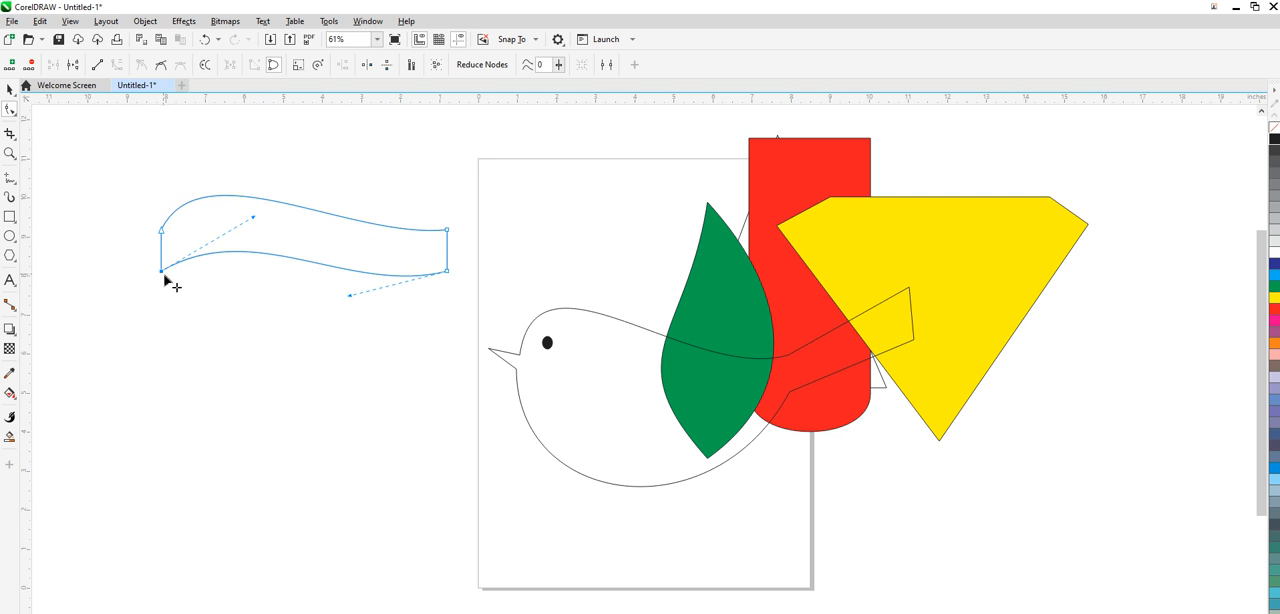
pyautogui.moveTo(251, 218); pyautogui.dragTo(241, 216)
pyautogui.moveTo(448, 271); pyautogui.dragTo(448, 273)
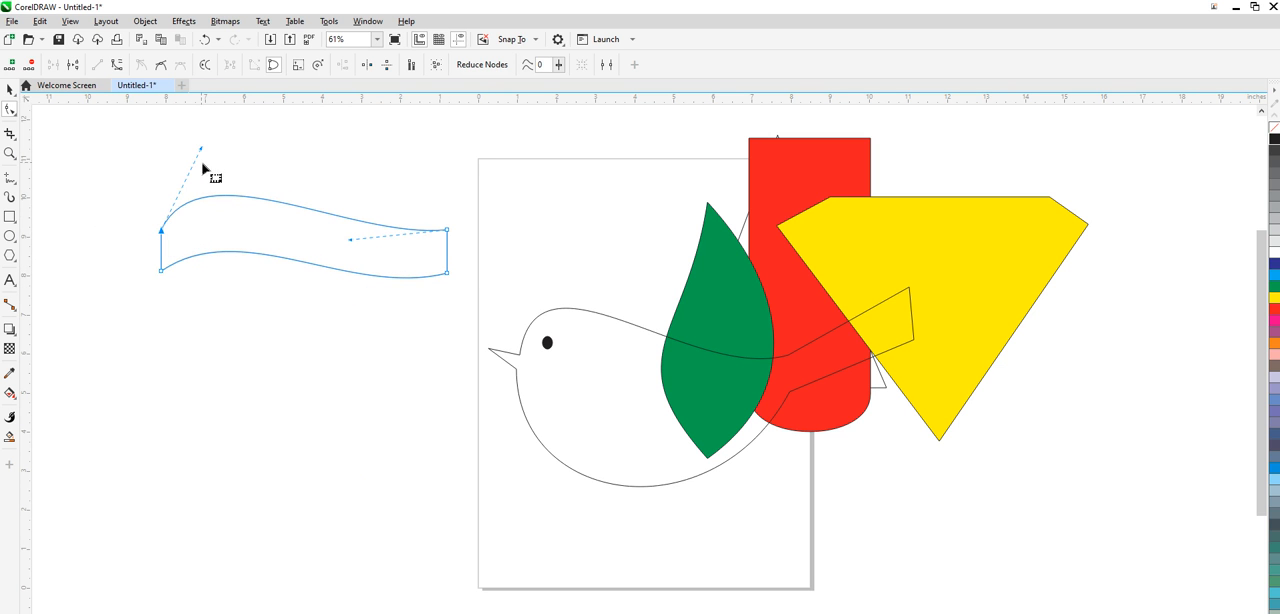
pyautogui.moveTo(201, 149); pyautogui.dragTo(171, 158)
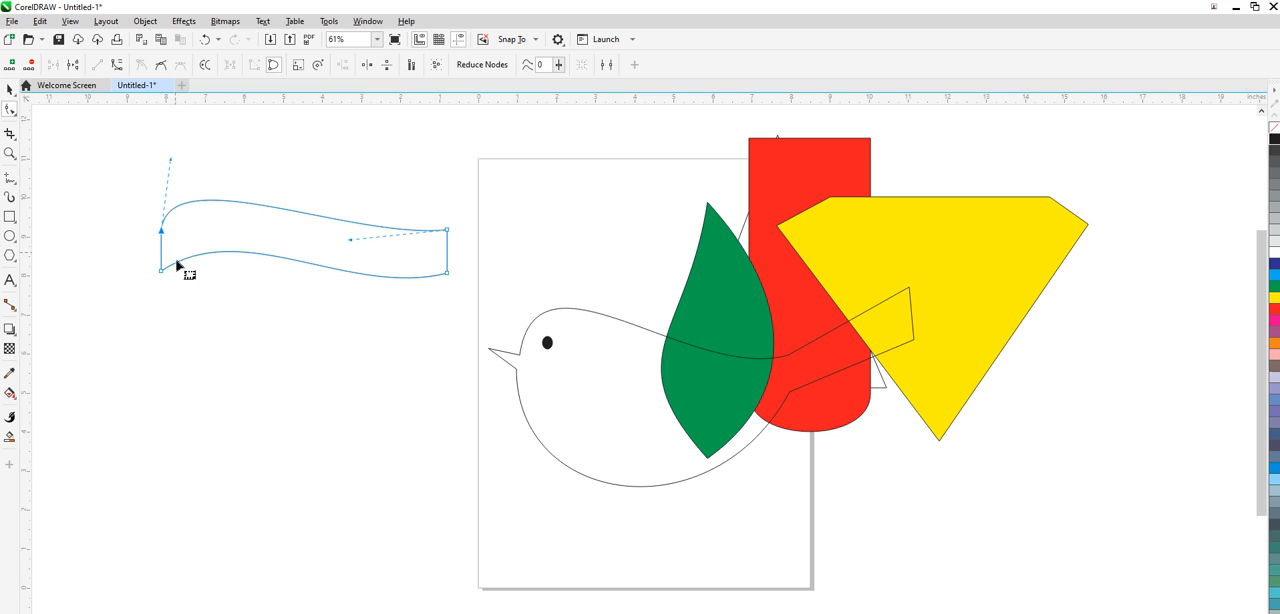
# - Fill the wavy banner with orange and convert it to a fountain fill with start colour C 18, M 78, Y 100, K 10
pyautogui.click(10, 90)
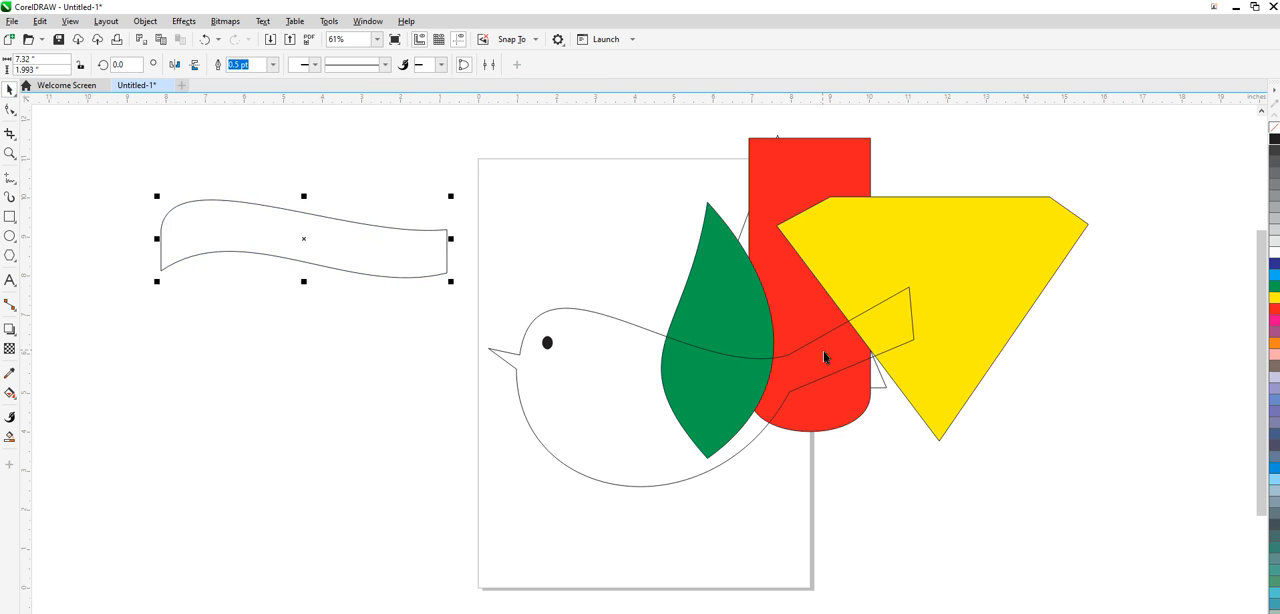
pyautogui.click(1274, 344)
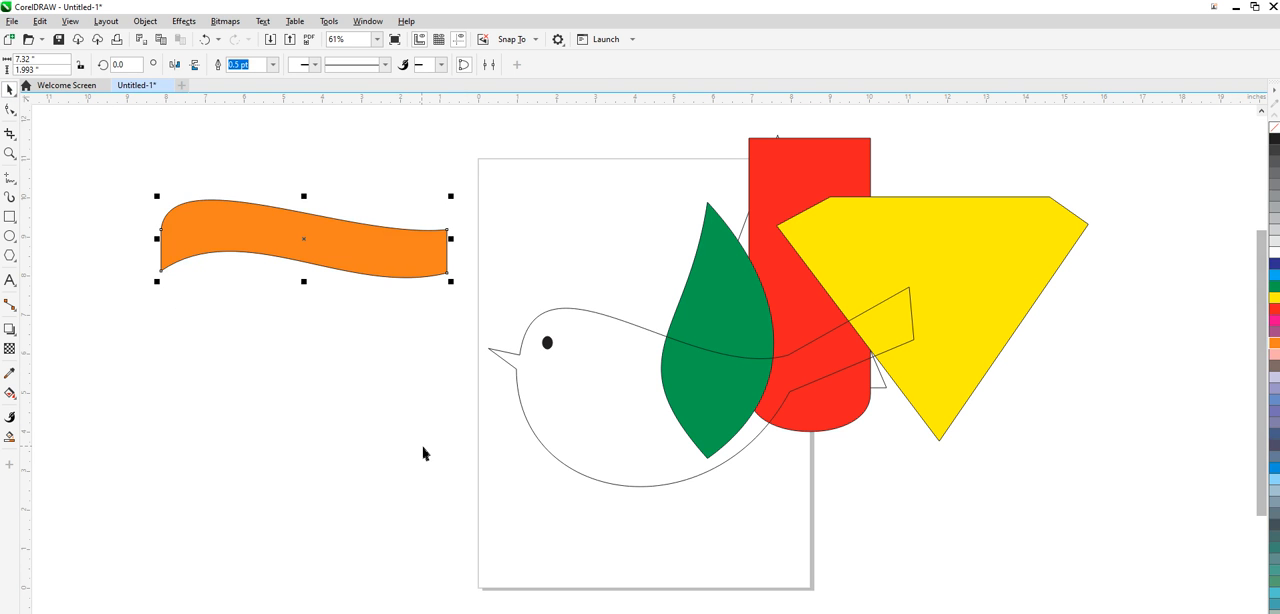
pyautogui.press('F11')
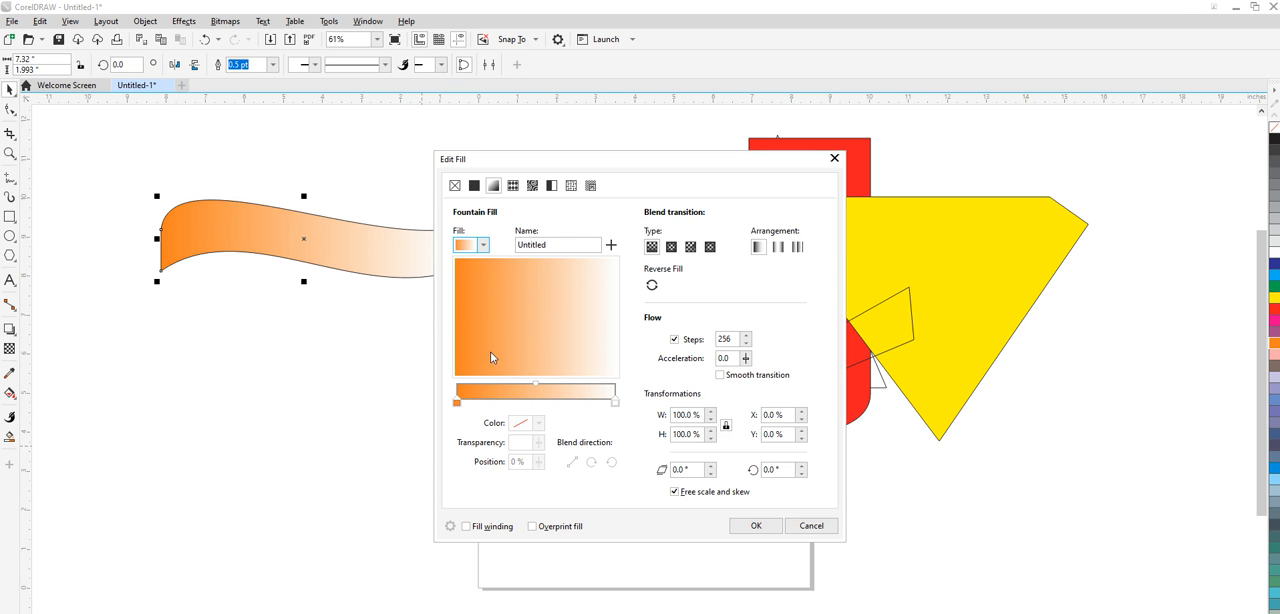
pyautogui.click(457, 402)
pyautogui.click(538, 423)
pyautogui.click(522, 450)
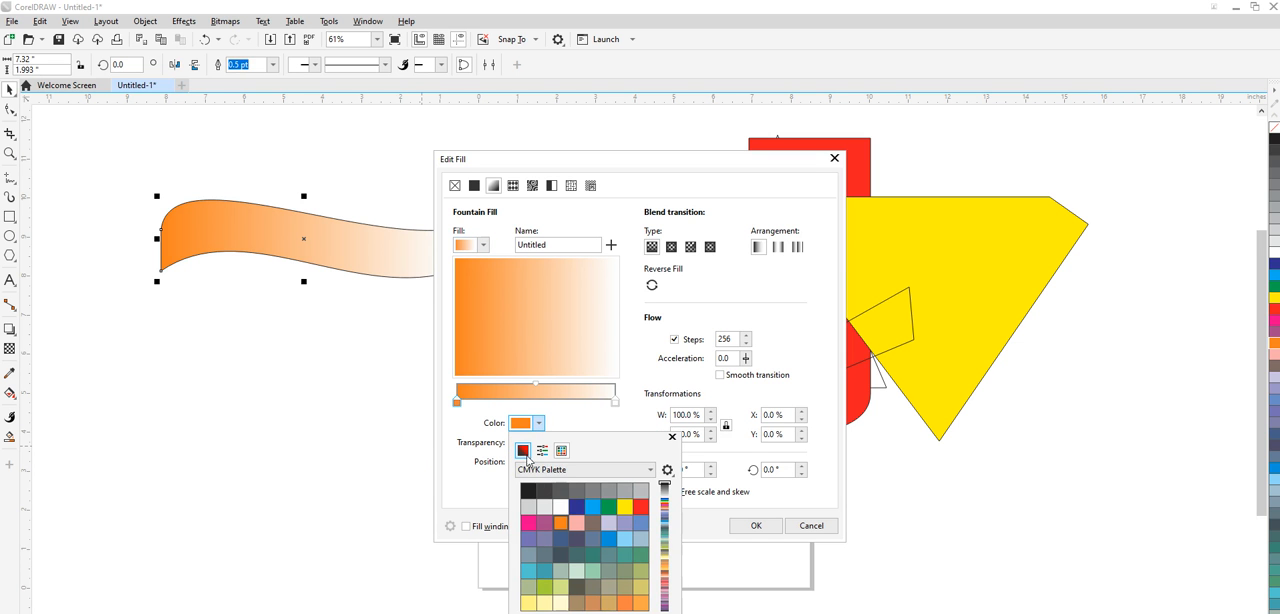
pyautogui.click(523, 452)
pyautogui.click(601, 512)
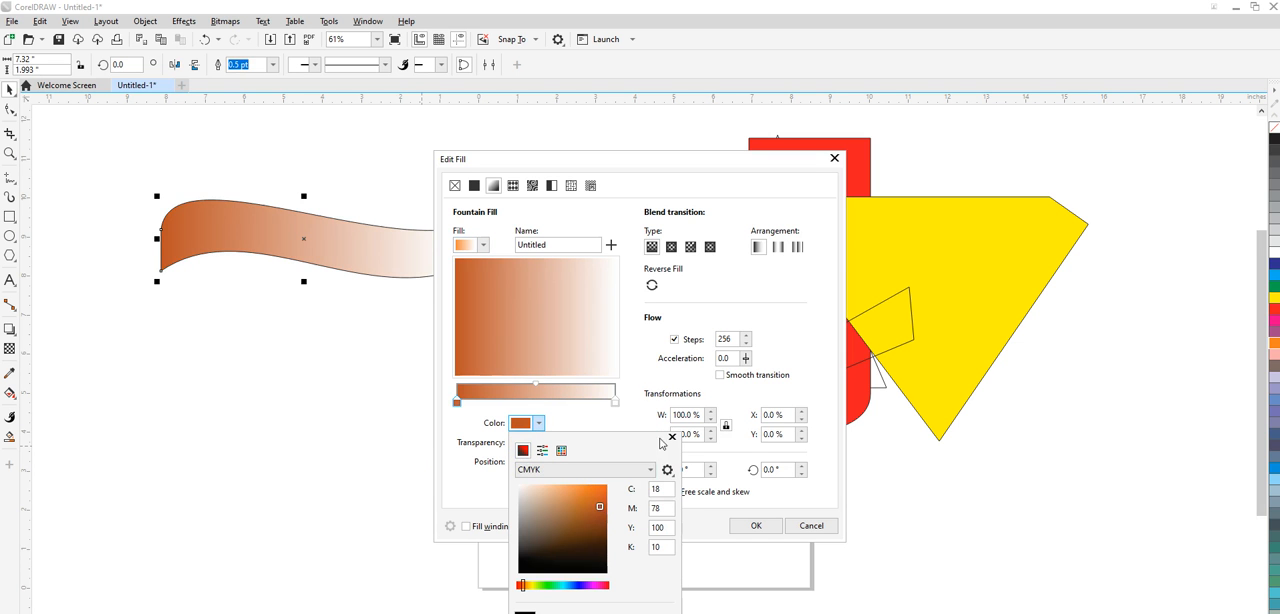
pyautogui.click(650, 383)
# - Set the end colour of the banner's fountain fill to golden orange and apply the fill
pyautogui.click(616, 403)
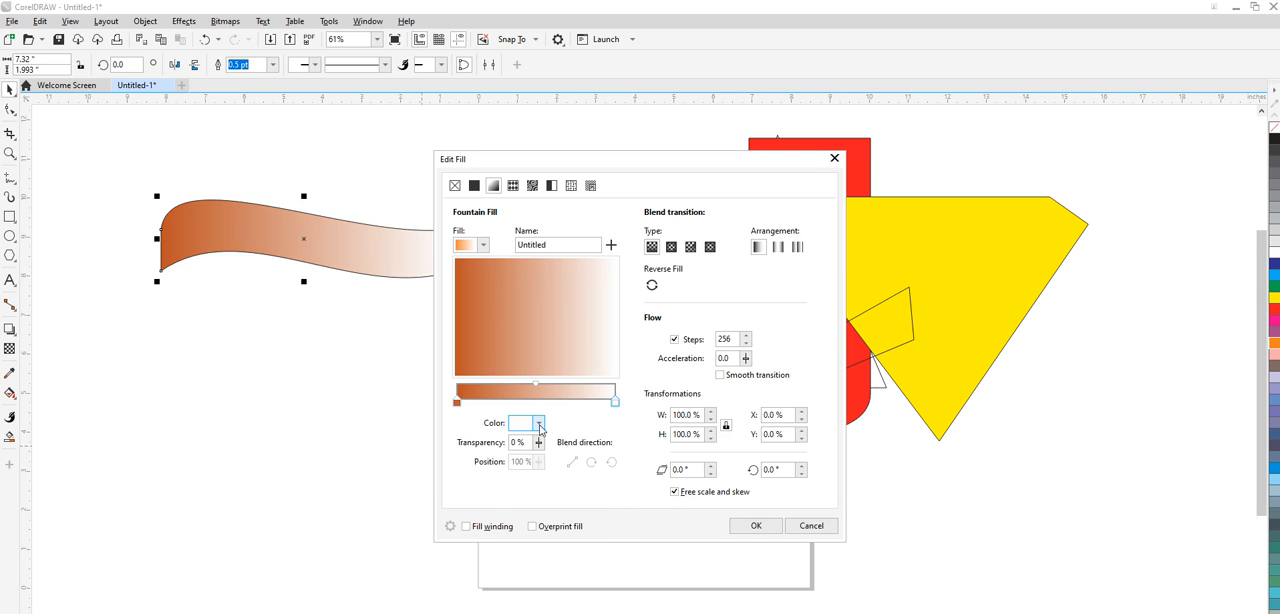
pyautogui.click(538, 423)
pyautogui.click(528, 586)
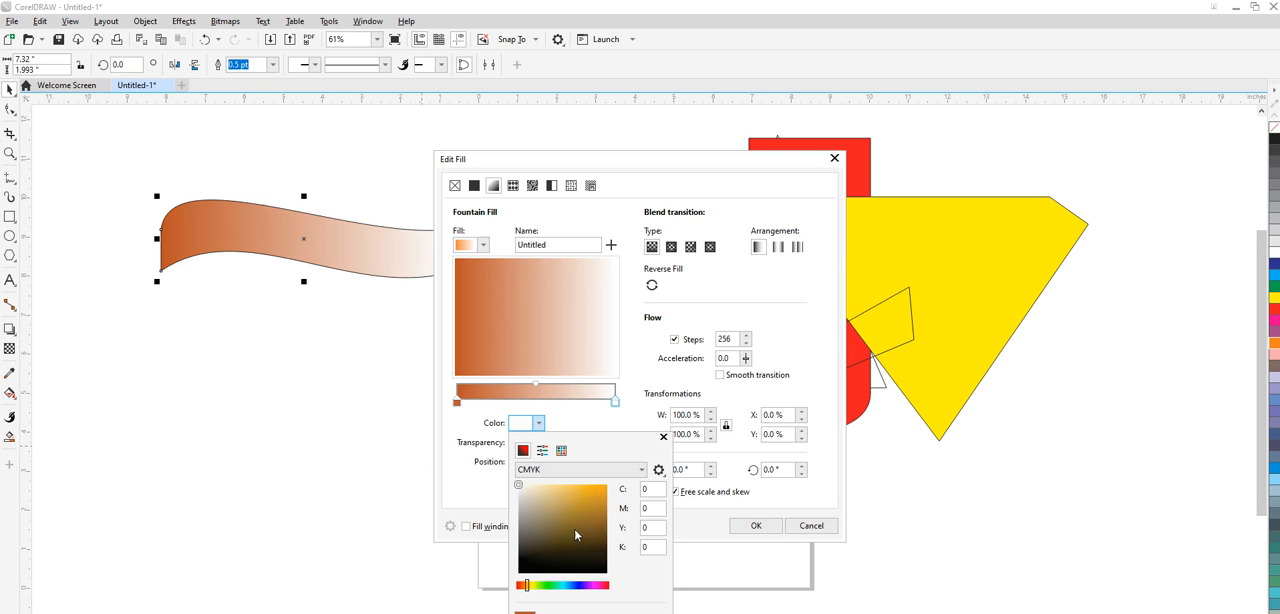
pyautogui.click(600, 491)
pyautogui.click(752, 525)
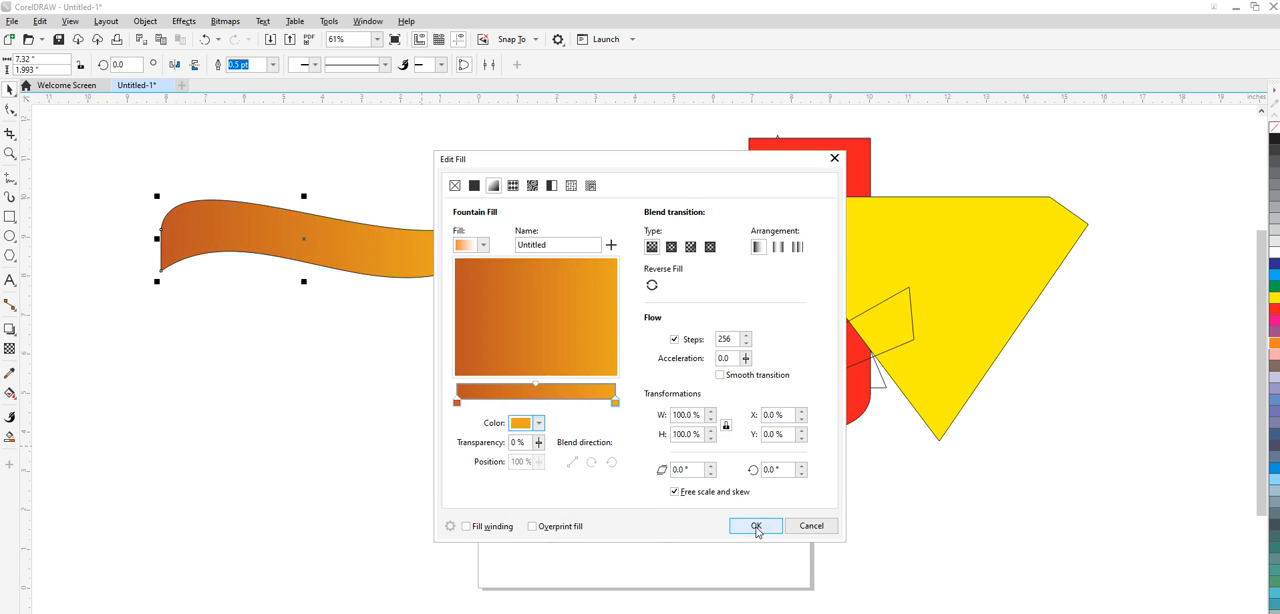
pyautogui.click(756, 525)
# - Duplicate the orange banner directly below the original and fill the copy white
pyautogui.moveTo(331, 267); pyautogui.dragTo(330, 310)
pyautogui.click(1273, 254)
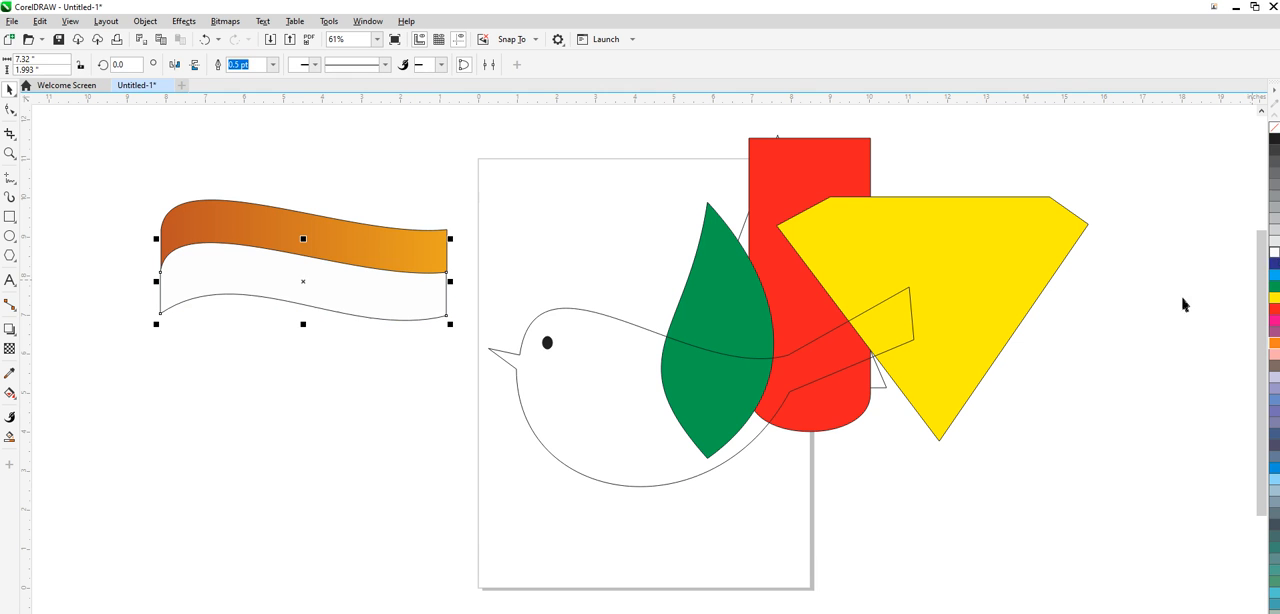
pyautogui.click(393, 393)
pyautogui.click(360, 314)
# - Give the white band a linear fountain fill running from light gray at the start to white at the end
pyautogui.press('F11')
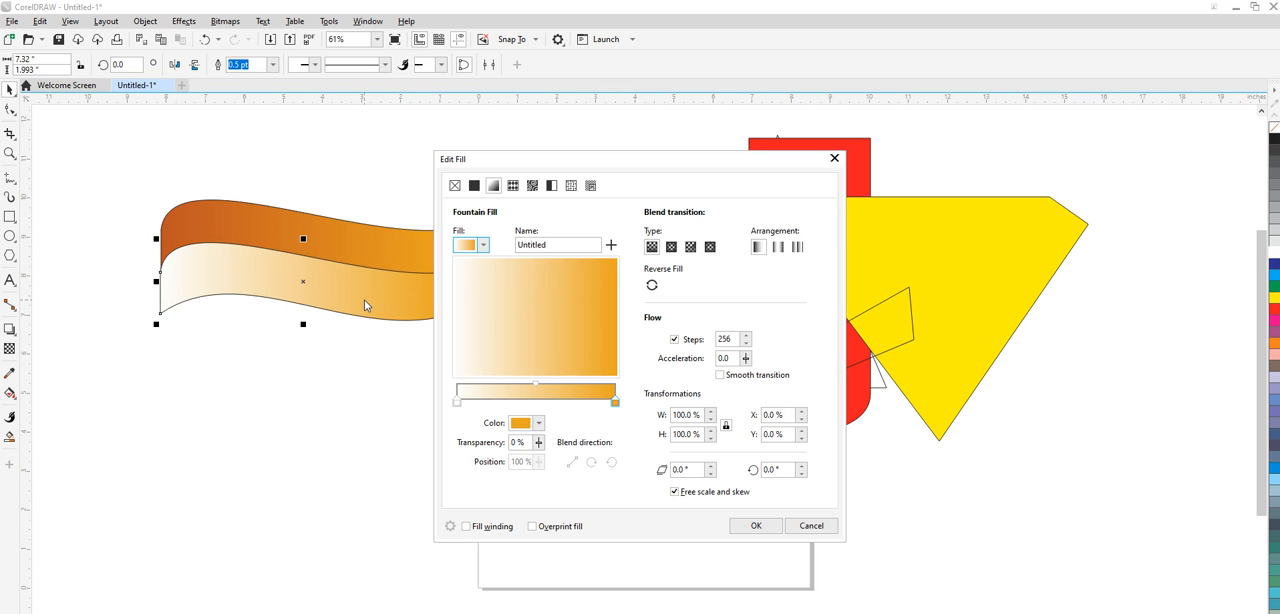
pyautogui.click(457, 402)
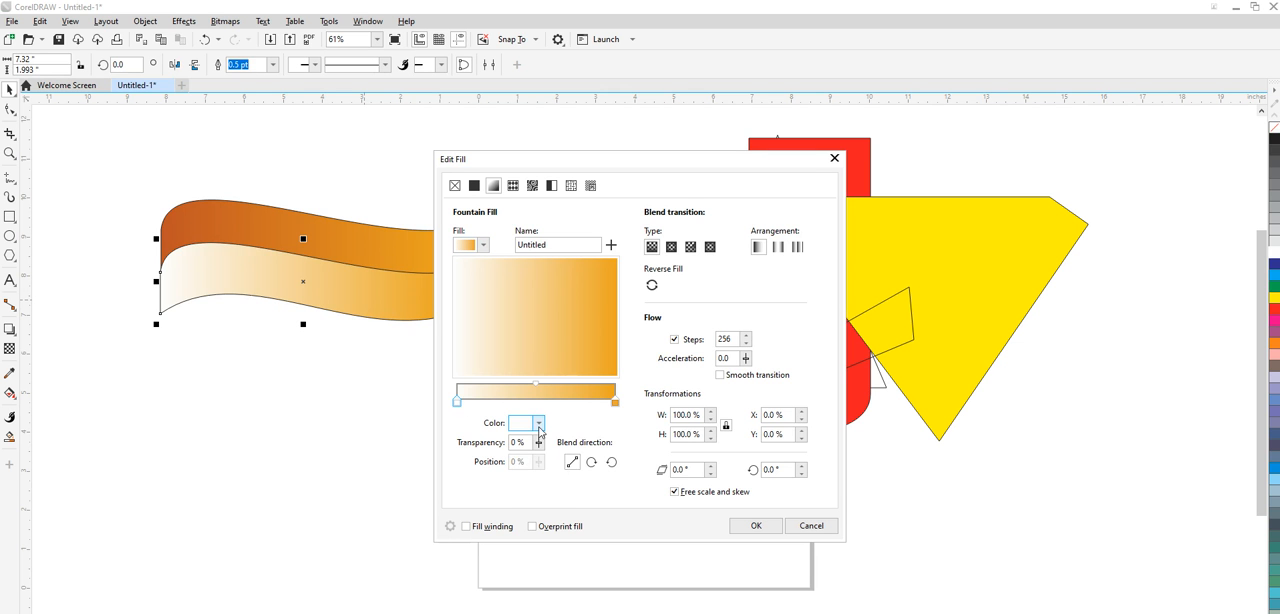
pyautogui.click(538, 423)
pyautogui.click(546, 512)
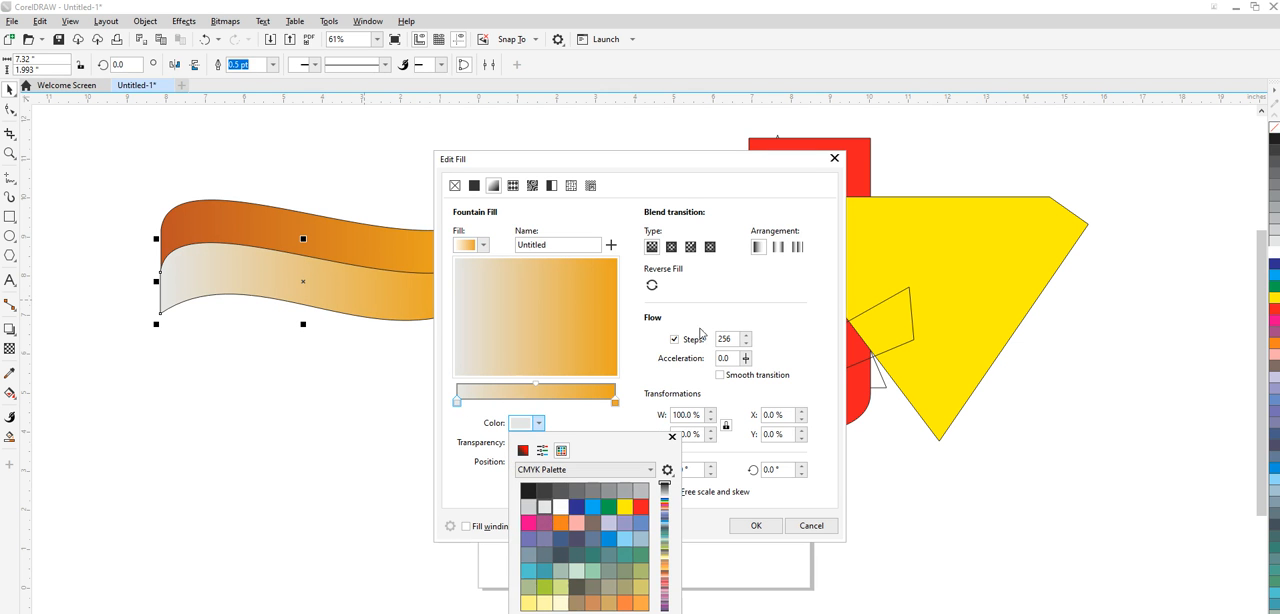
pyautogui.click(615, 402)
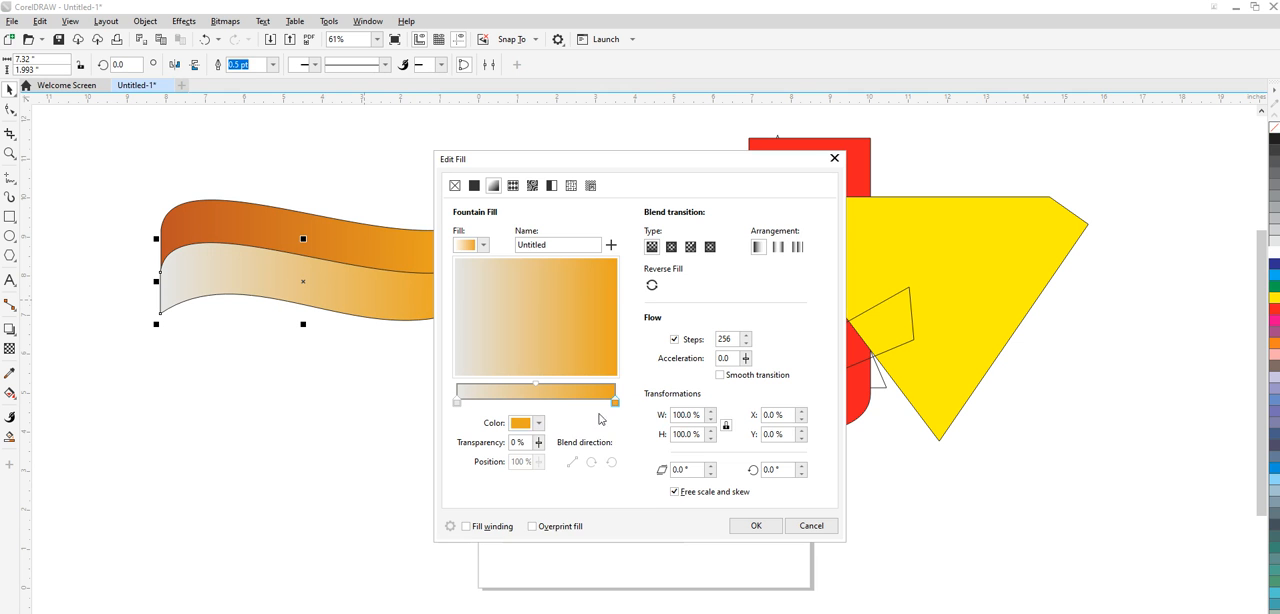
pyautogui.click(538, 423)
pyautogui.click(541, 450)
pyautogui.click(561, 450)
pyautogui.click(560, 506)
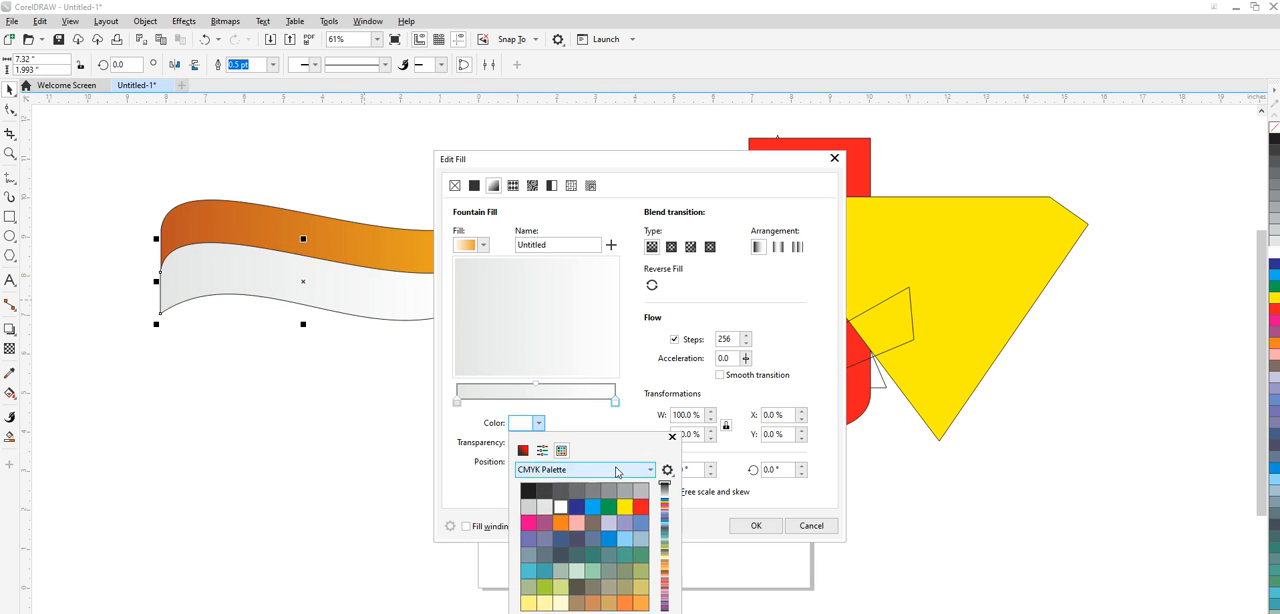
pyautogui.click(549, 409)
# - Shift the midpoint of the white band's fountain fill to 22% and apply the fill
pyautogui.doubleClick(537, 390)
pyautogui.moveTo(537, 390); pyautogui.dragTo(511, 388)
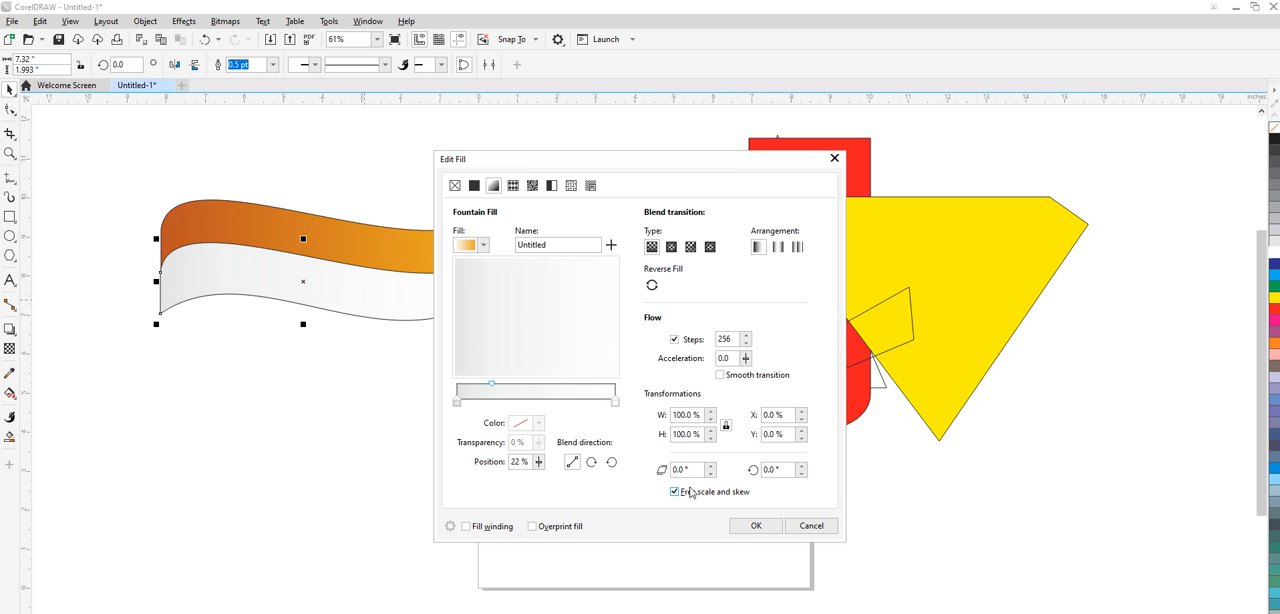
pyautogui.click(748, 525)
# - Duplicate the white band directly below it and set the start colour of the copy's fountain fill to dark green
pyautogui.moveTo(329, 312); pyautogui.dragTo(328, 353)
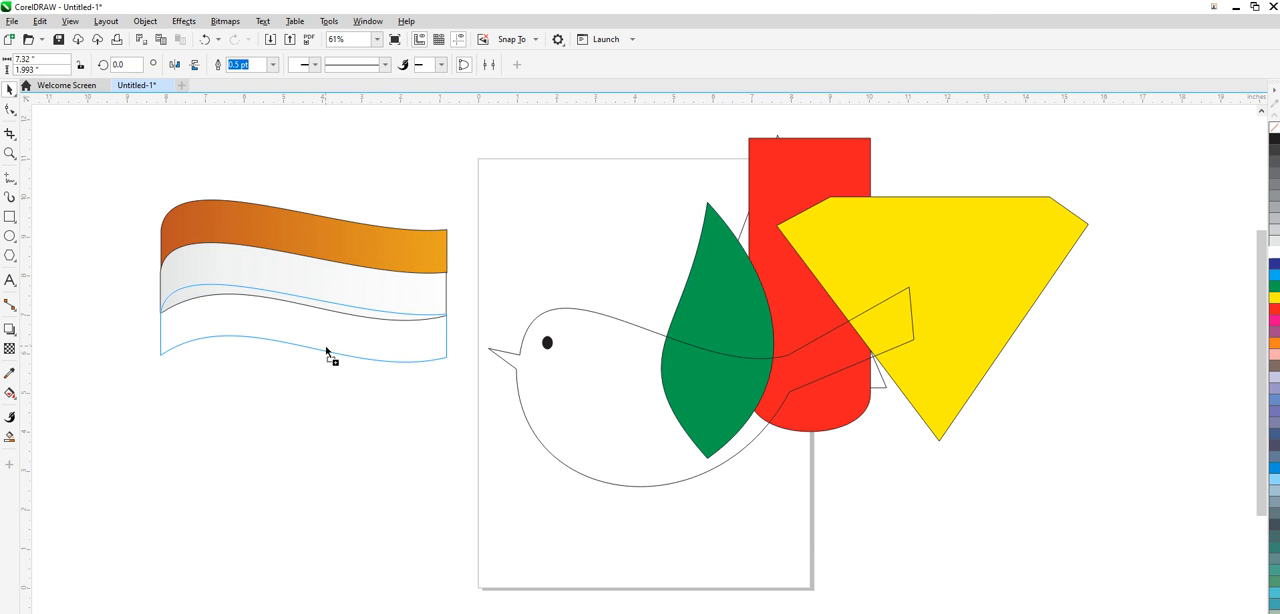
pyautogui.moveTo(327, 352); pyautogui.dragTo(332, 353)
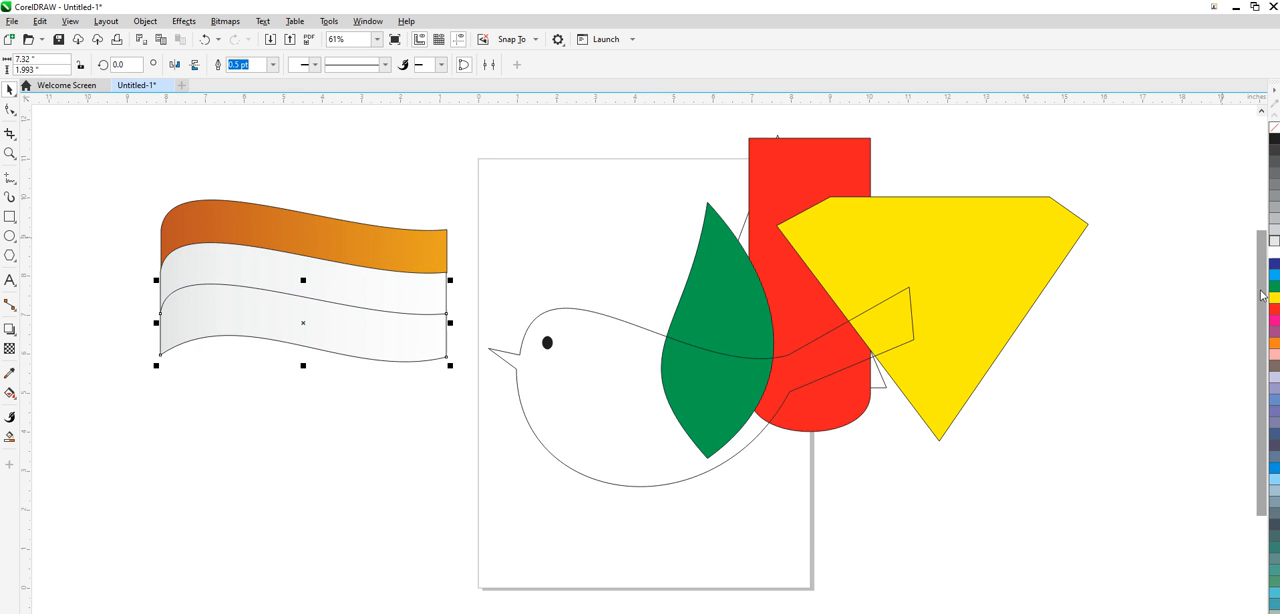
pyautogui.press('F11')
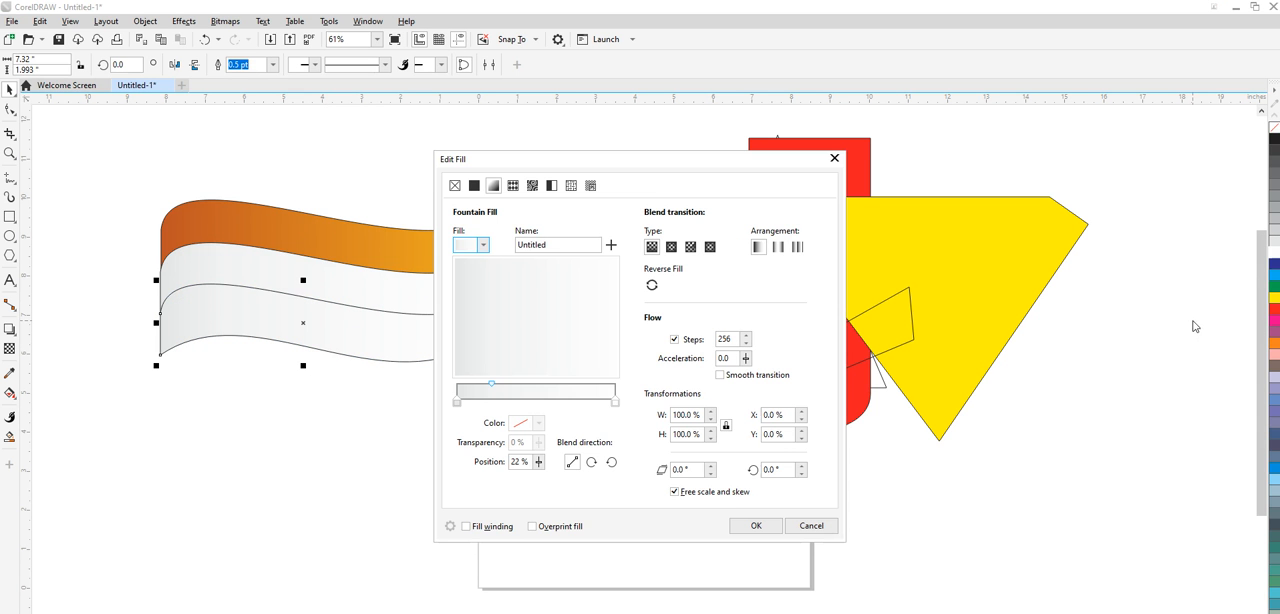
pyautogui.click(458, 403)
pyautogui.click(539, 423)
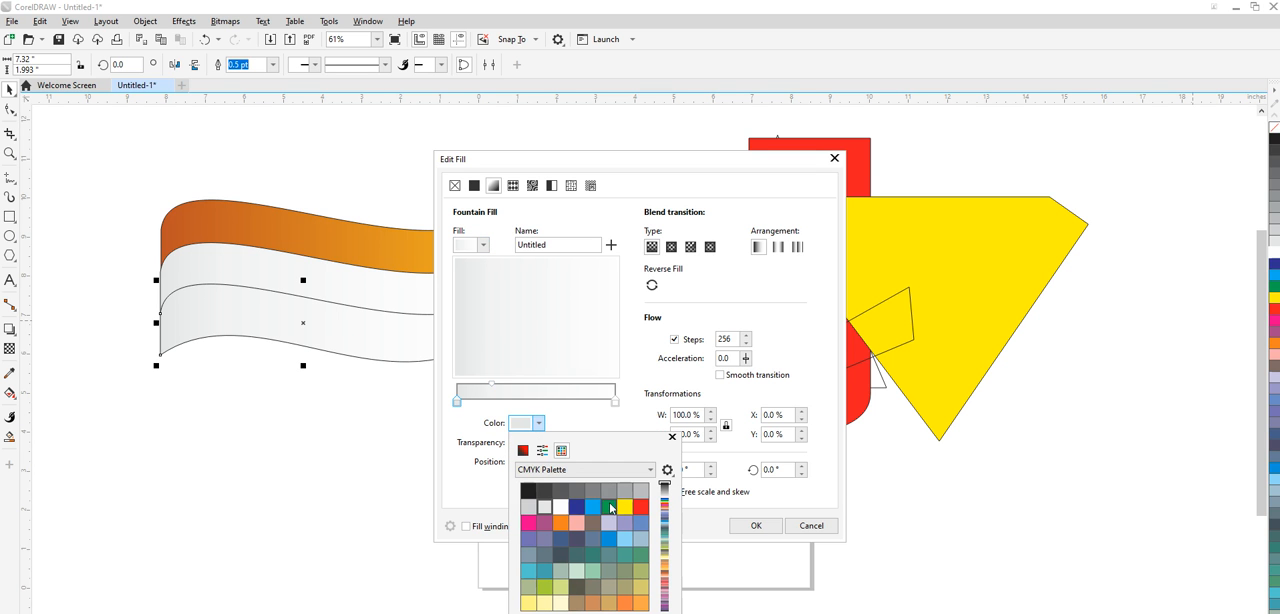
pyautogui.click(522, 452)
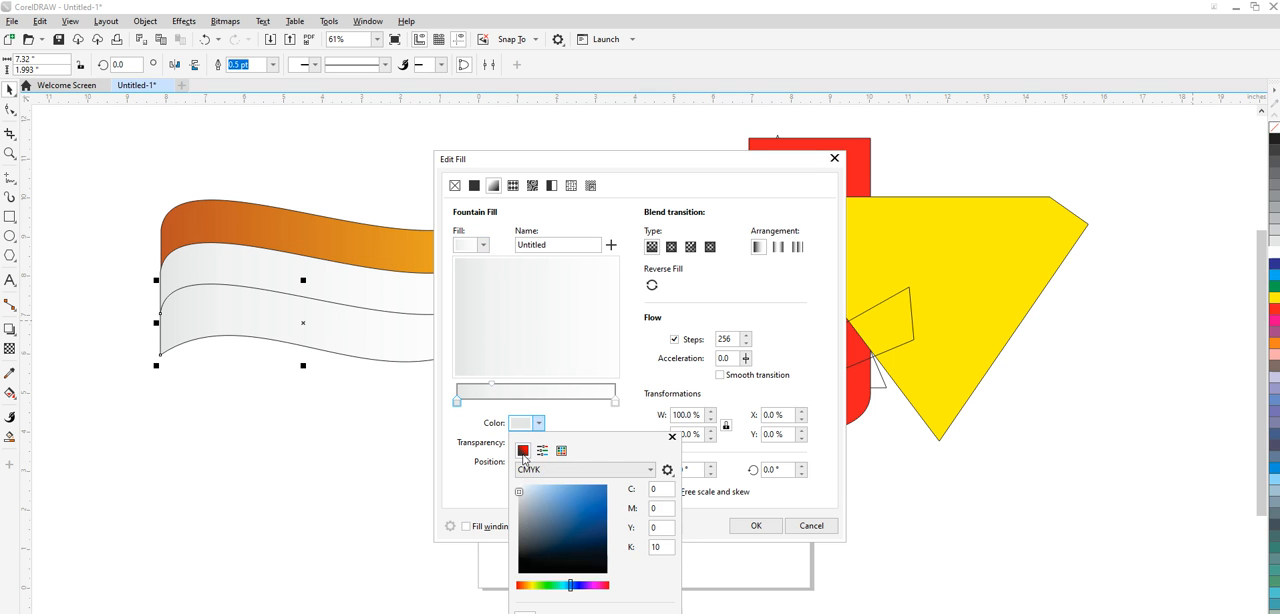
pyautogui.click(549, 587)
pyautogui.click(605, 542)
pyautogui.click(771, 337)
# - Set the end colour of the lowest band's fountain fill to green and apply the fill
pyautogui.click(616, 403)
pyautogui.click(539, 423)
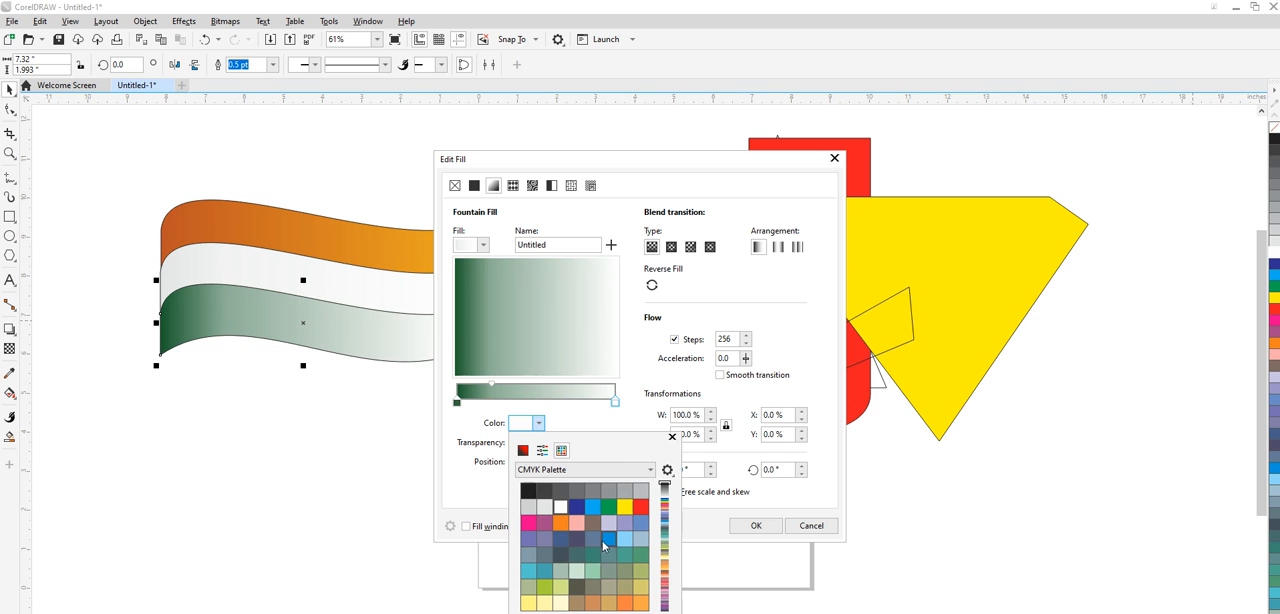
pyautogui.click(609, 507)
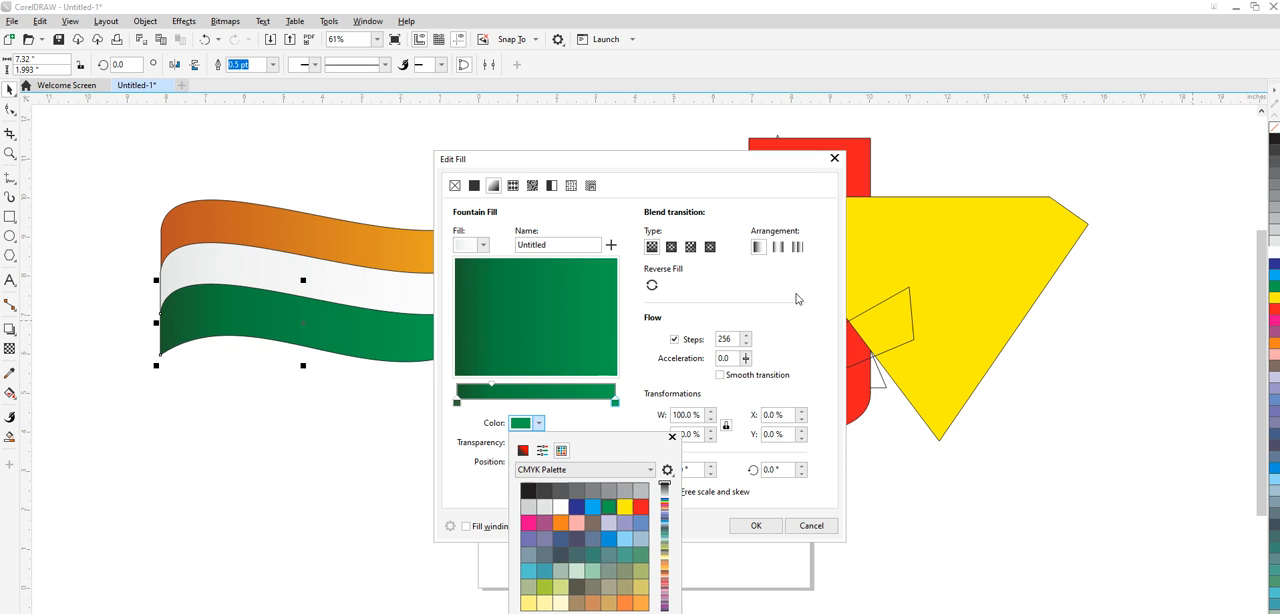
pyautogui.click(729, 292)
pyautogui.click(756, 526)
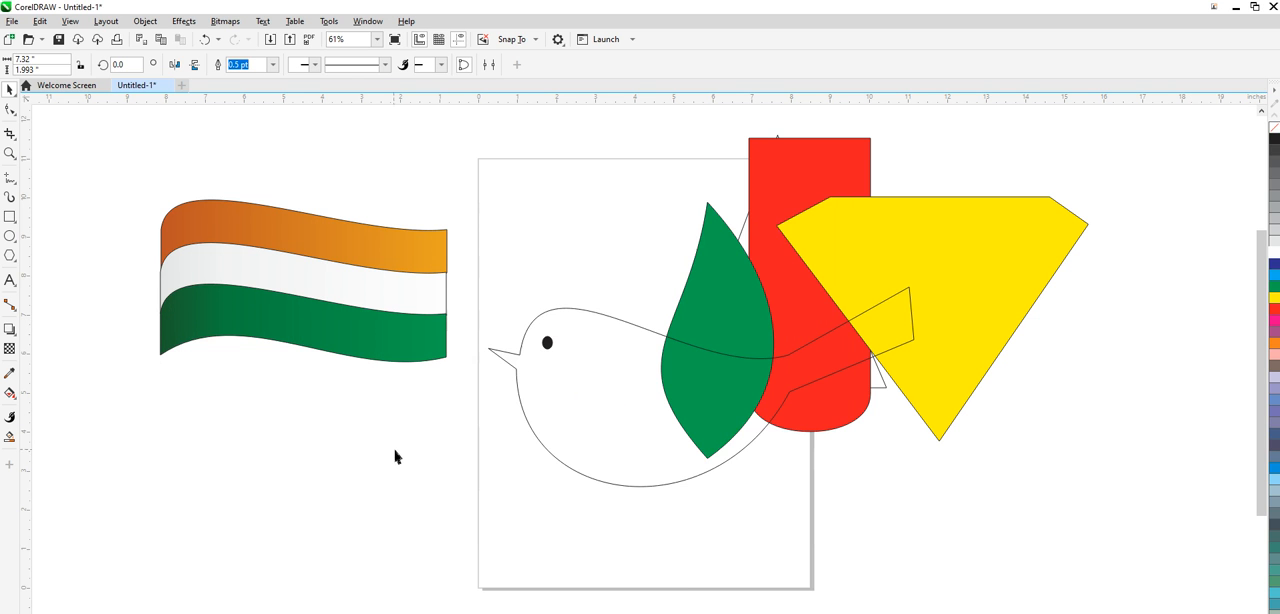
# - Remove the outlines from all three bands of the flag
pyautogui.click(393, 456)
pyautogui.moveTo(150, 179); pyautogui.dragTo(475, 421)
pyautogui.rightClick(1272, 129)
pyautogui.click(349, 431)
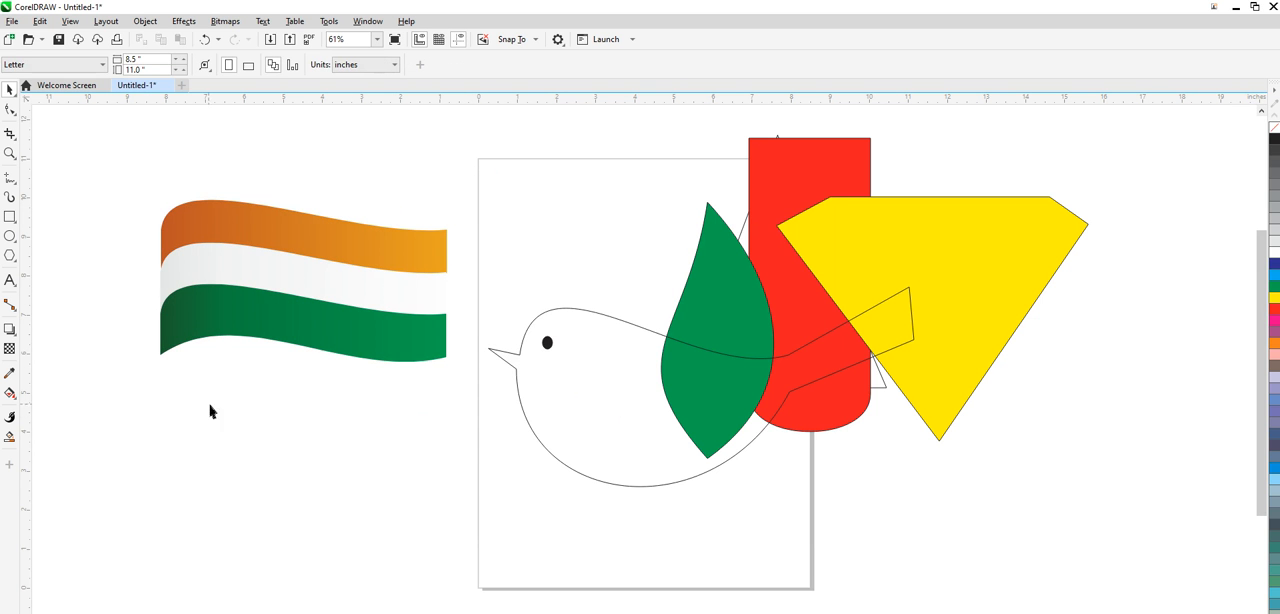
# - Move the three flag bands together over the upper parts of the leaf, red shape and yellow diamond
pyautogui.moveTo(90, 174); pyautogui.dragTo(467, 399)
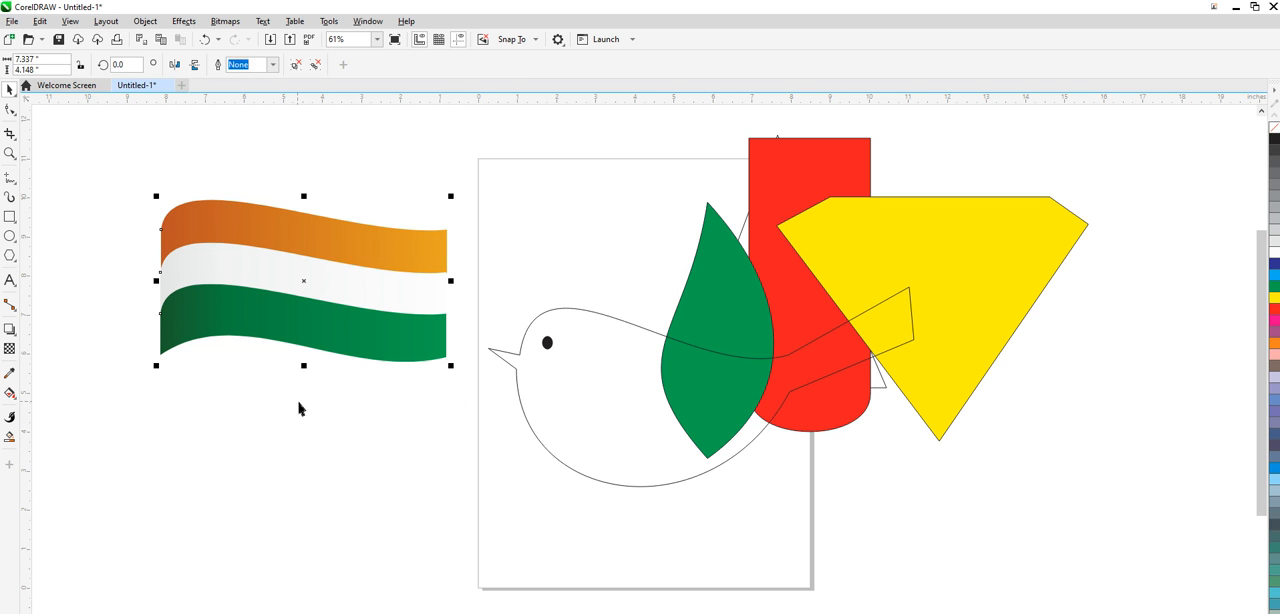
pyautogui.moveTo(345, 356); pyautogui.dragTo(605, 284)
pyautogui.click(380, 379)
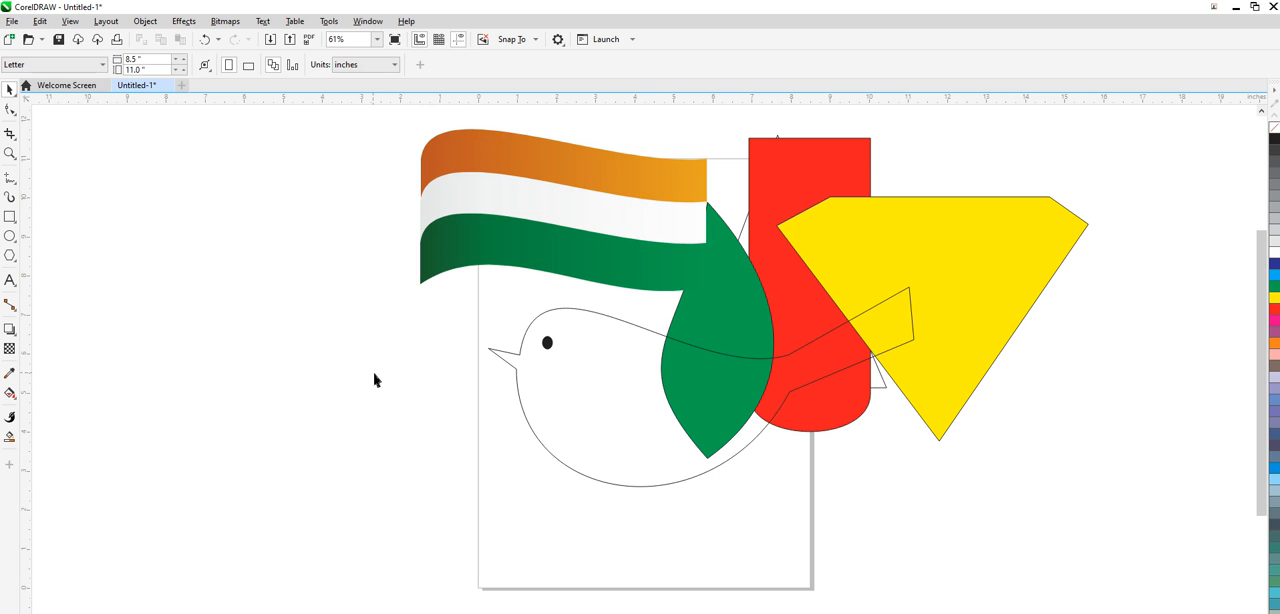
pyautogui.moveTo(383, 121); pyautogui.dragTo(718, 314)
pyautogui.moveTo(593, 261); pyautogui.dragTo(809, 270)
pyautogui.click(86, 277)
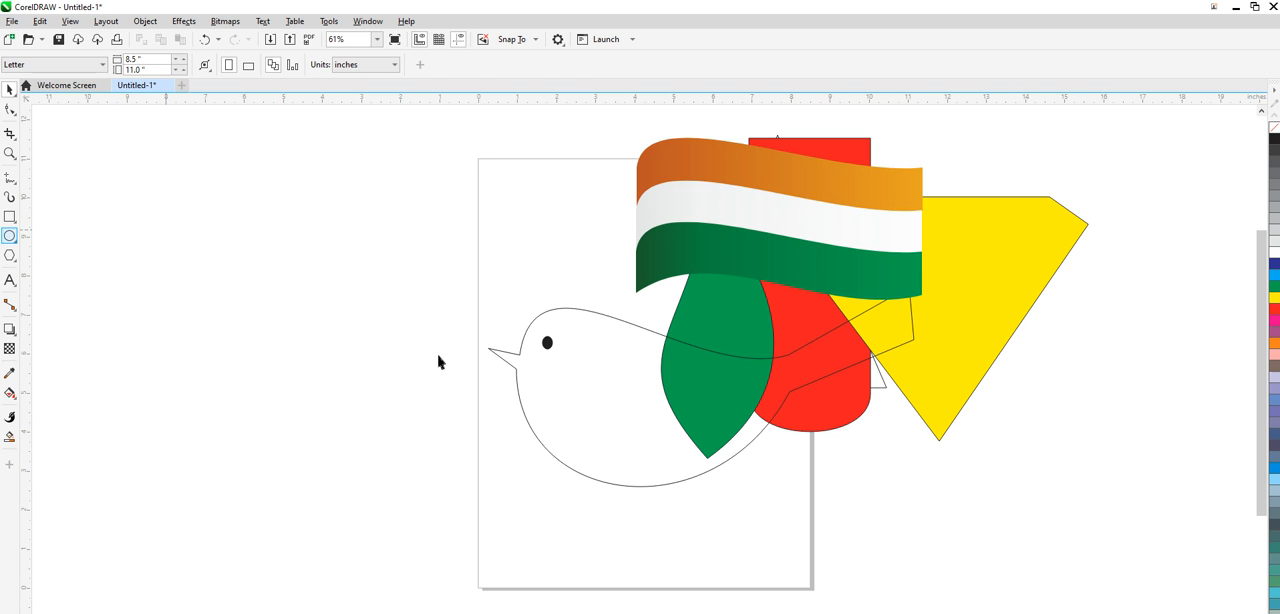
# - Draw a rectangle about 4.57 by 4.65 inches left of the page and delete its top-left node to leave a triangle
pyautogui.press('F6')
pyautogui.moveTo(207, 234); pyautogui.dragTo(391, 420)
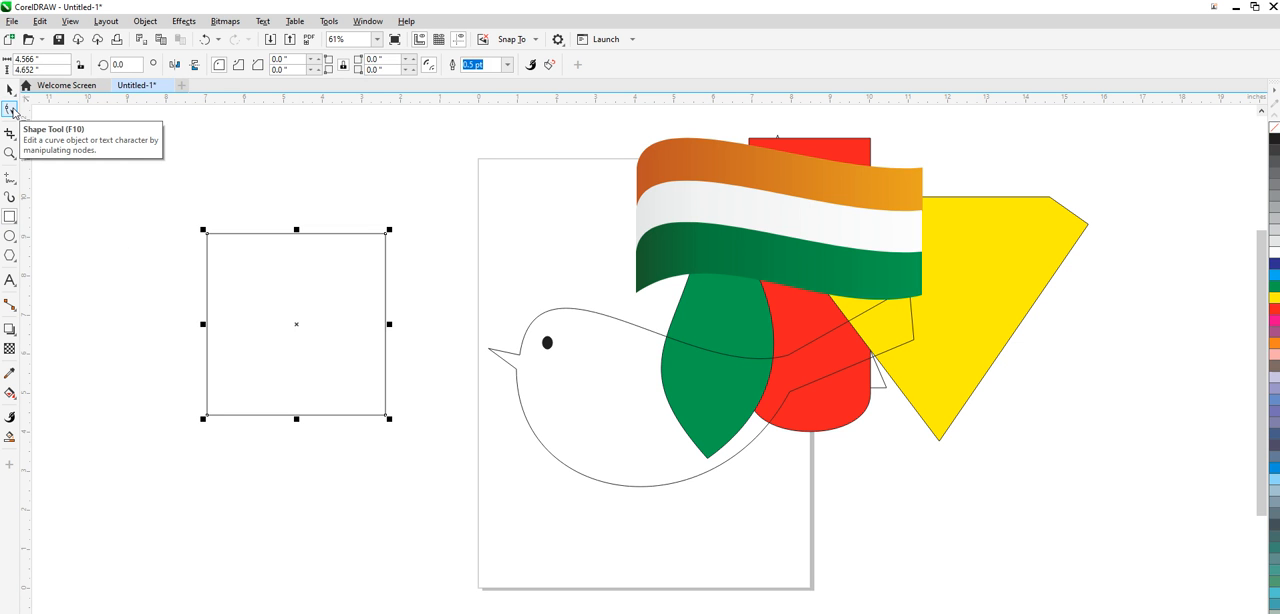
pyautogui.click(9, 110)
pyautogui.click(208, 236)
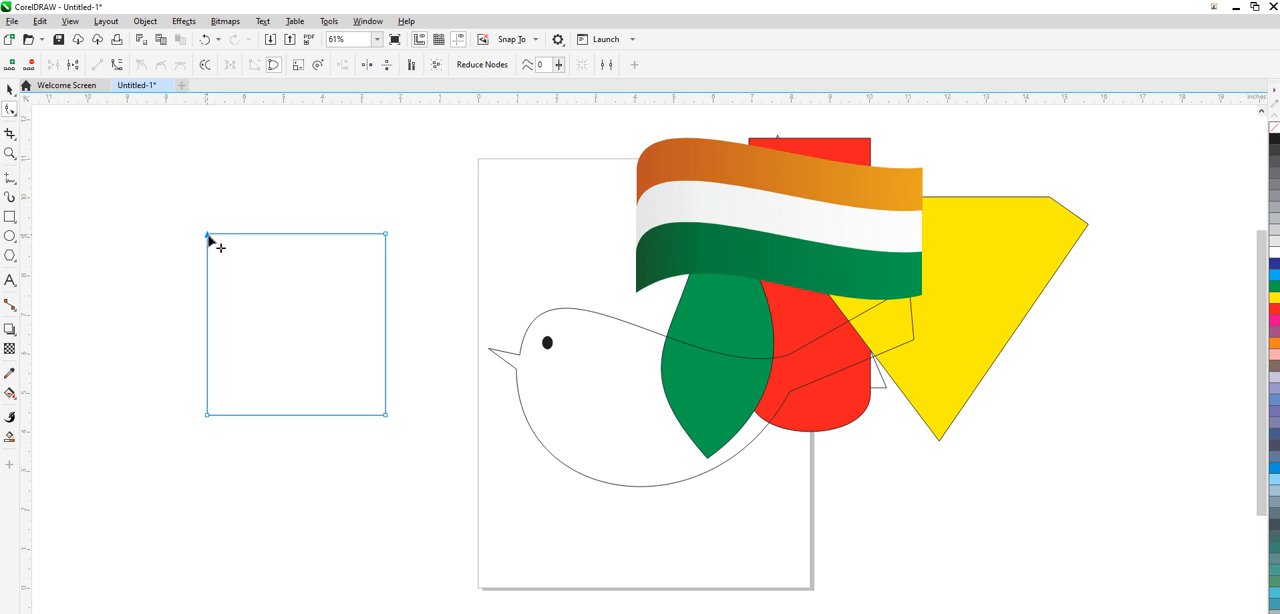
pyautogui.press('Delete')
# - Add a node midway on the triangle's slanted side, pull it inward, and bow the lower-left segment upward as a curve
pyautogui.doubleClick(295, 338)
pyautogui.moveTo(297, 337); pyautogui.dragTo(342, 379)
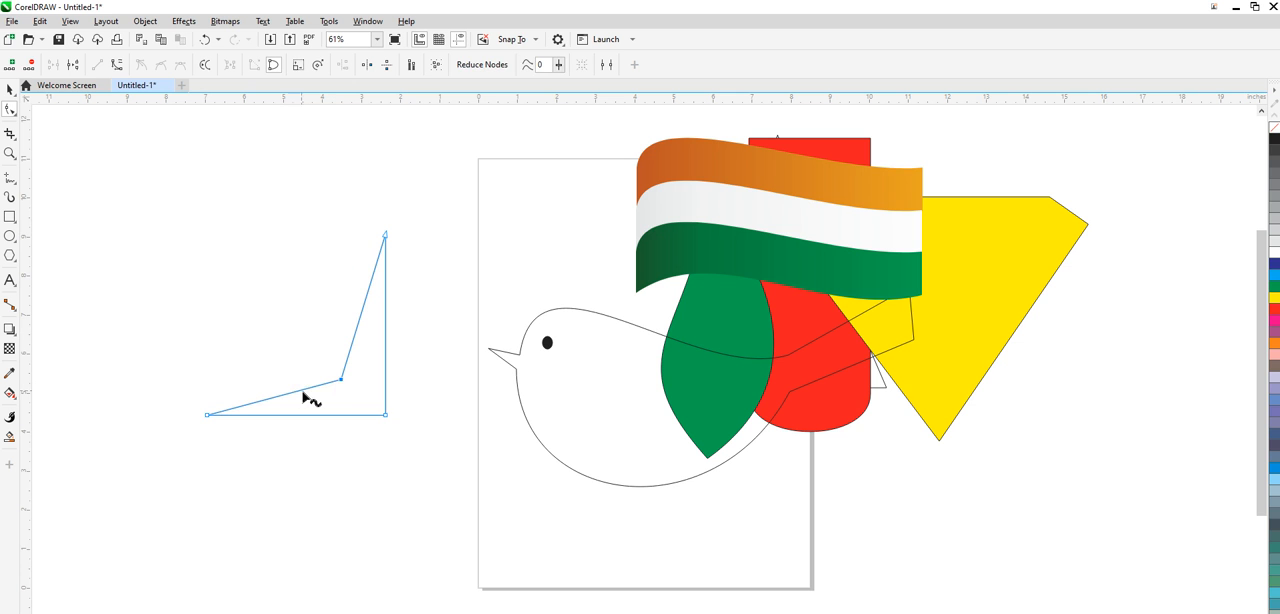
pyautogui.rightClick(289, 397)
pyautogui.click(309, 488)
pyautogui.moveTo(298, 391); pyautogui.dragTo(280, 343)
# - Convert the upper segment of the slanted side to a curve and bow it to the left
pyautogui.click(362, 311)
pyautogui.rightClick(362, 311)
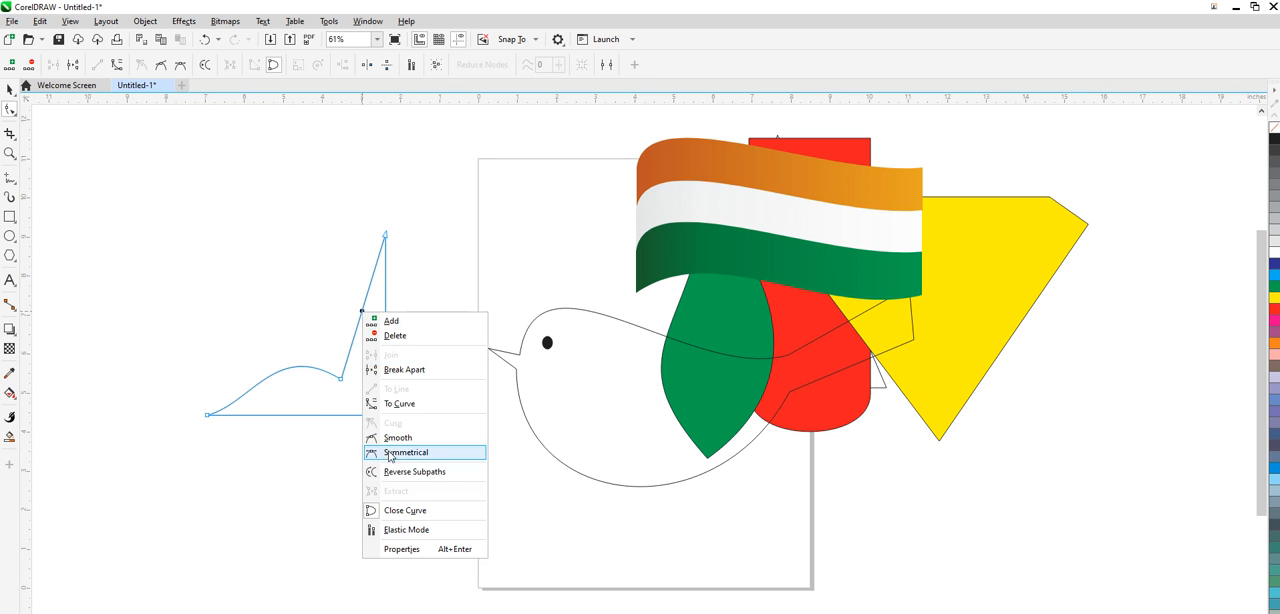
pyautogui.click(400, 404)
pyautogui.moveTo(358, 340); pyautogui.dragTo(305, 335)
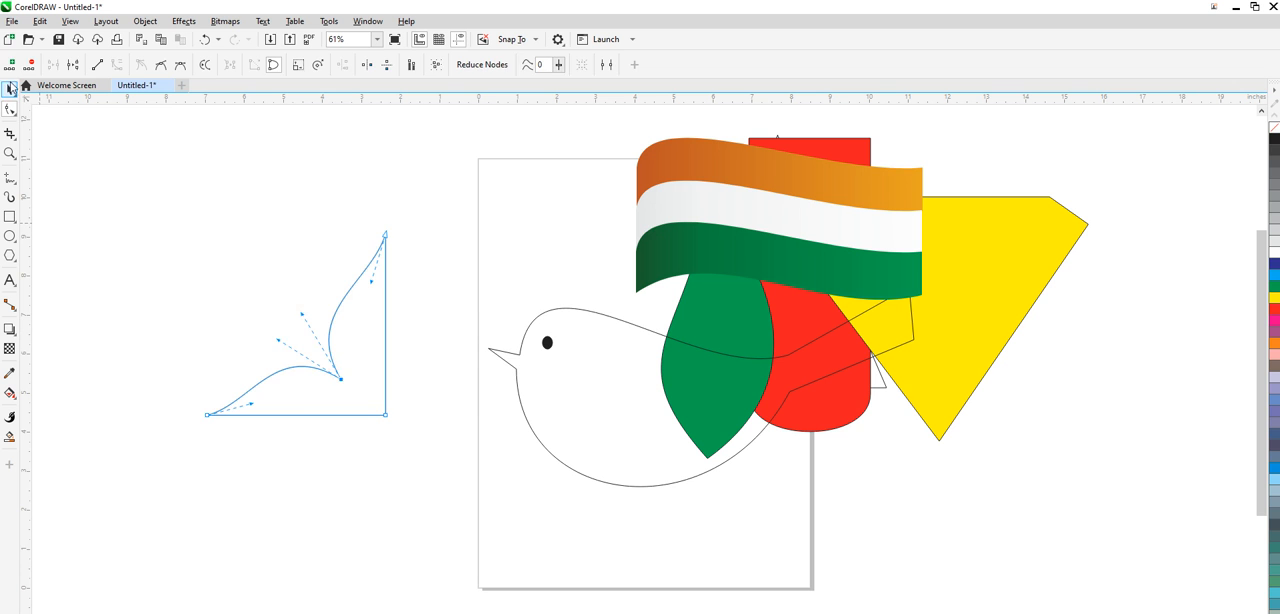
# - Move the curved corner shape up and to the left, and fill it with red
pyautogui.click(10, 88)
pyautogui.moveTo(383, 344); pyautogui.dragTo(312, 280)
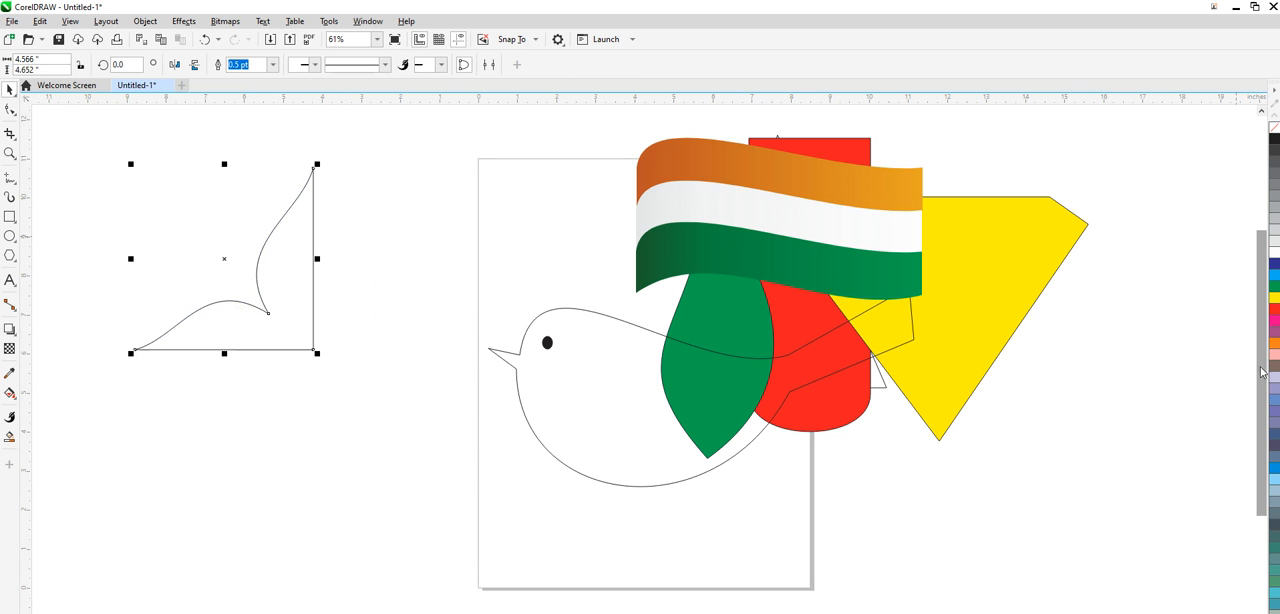
pyautogui.click(1276, 290)
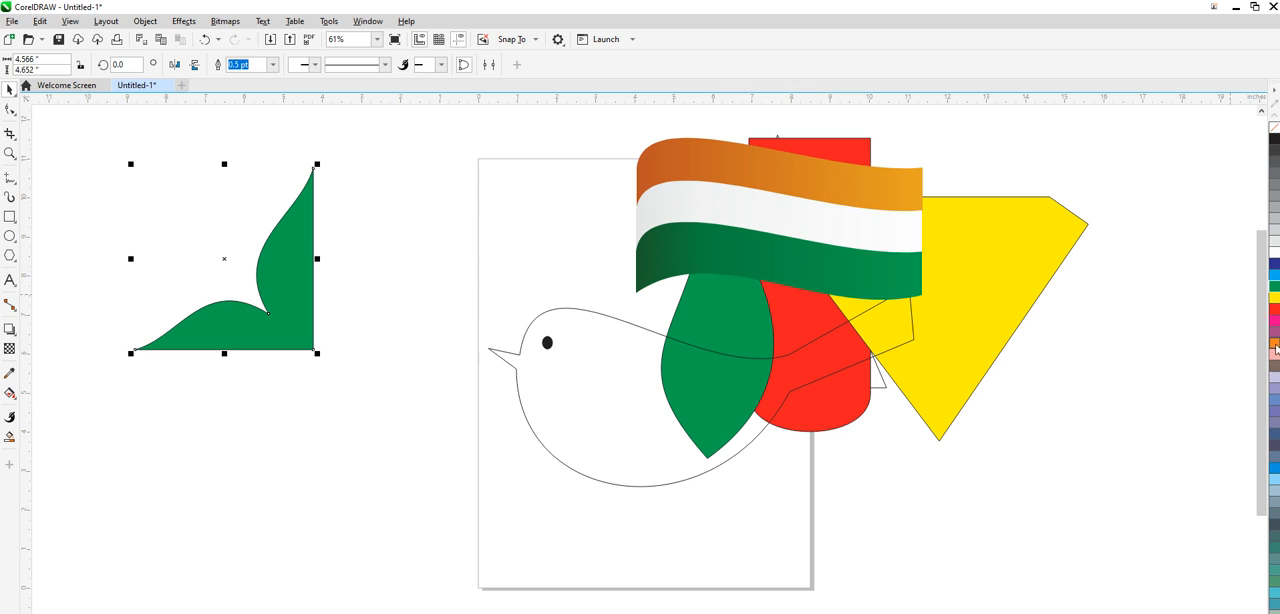
pyautogui.click(1275, 309)
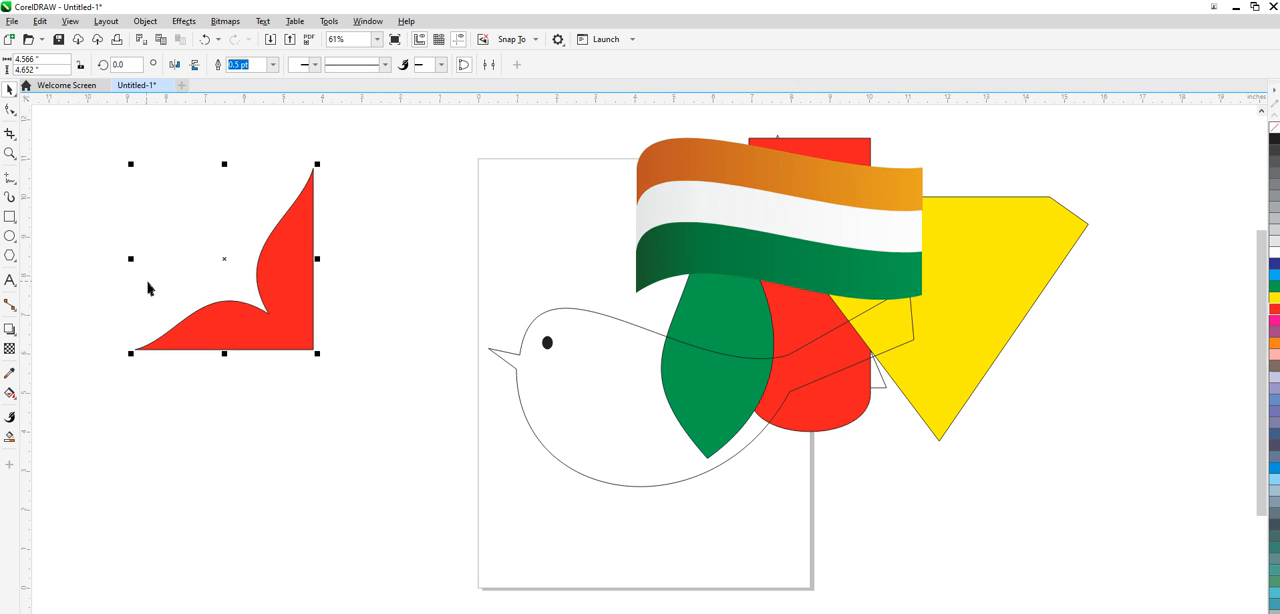
# - Mirror a copy of the red corner shape to its right, and mirror copies of both halves downward to form a four-petal flower
pyautogui.moveTo(139, 268); pyautogui.dragTo(365, 286)
pyautogui.moveTo(92, 144); pyautogui.dragTo(530, 428)
pyautogui.moveTo(314, 164); pyautogui.dragTo(322, 411)
pyautogui.click(182, 234)
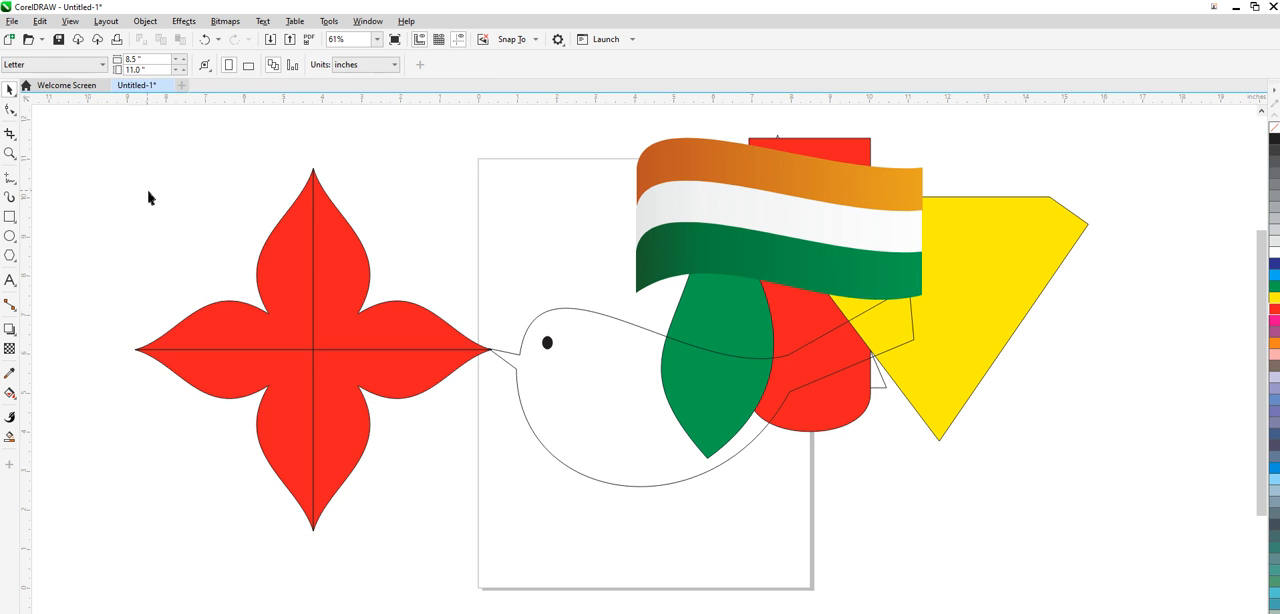
# - Move the whole four-petal flower left, clear of the bird's beak, and shift the tricolour flag up and left, off the green leaf
pyautogui.moveTo(122, 166); pyautogui.dragTo(522, 552)
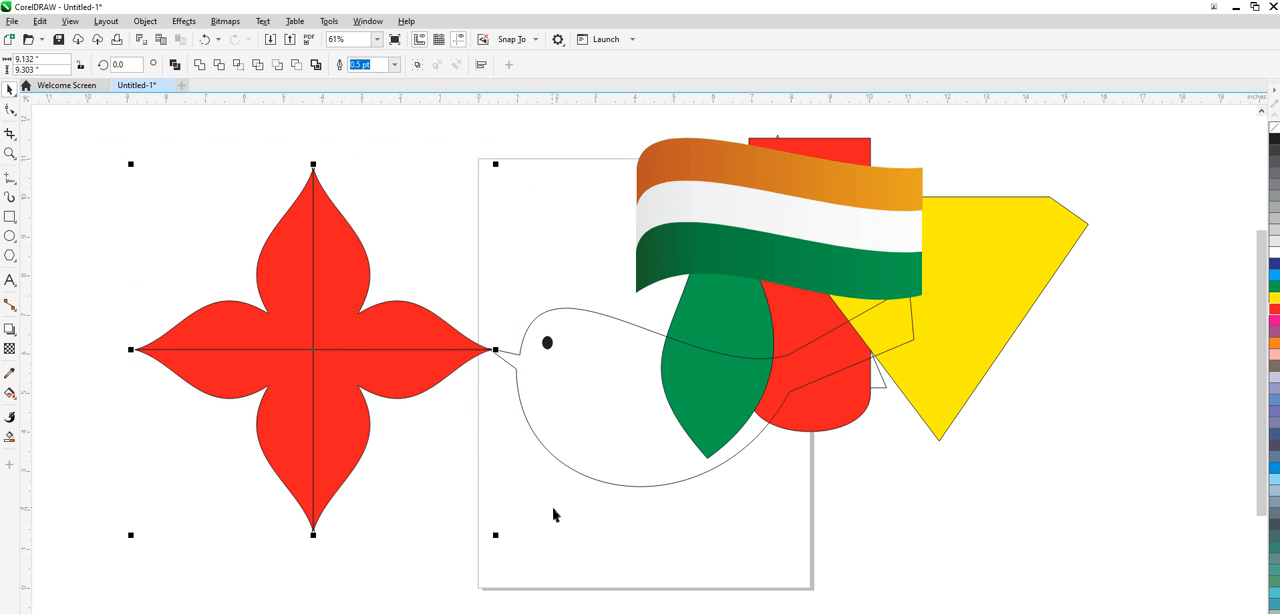
pyautogui.click(419, 219)
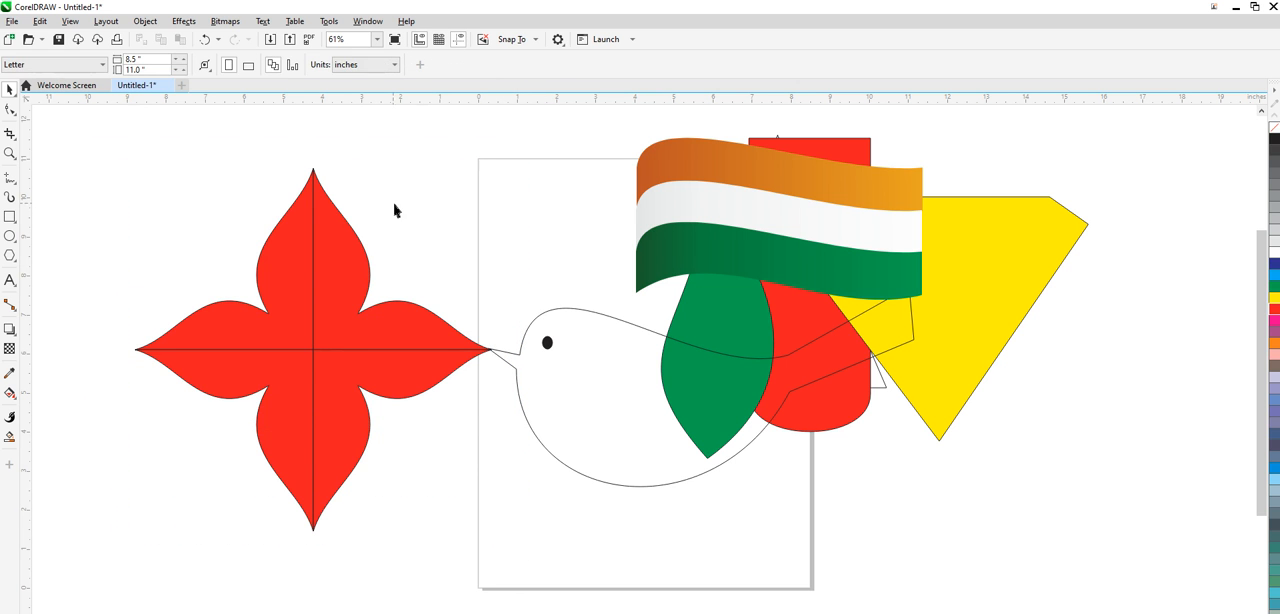
pyautogui.moveTo(117, 141); pyautogui.dragTo(511, 573)
pyautogui.moveTo(320, 391); pyautogui.dragTo(766, 385)
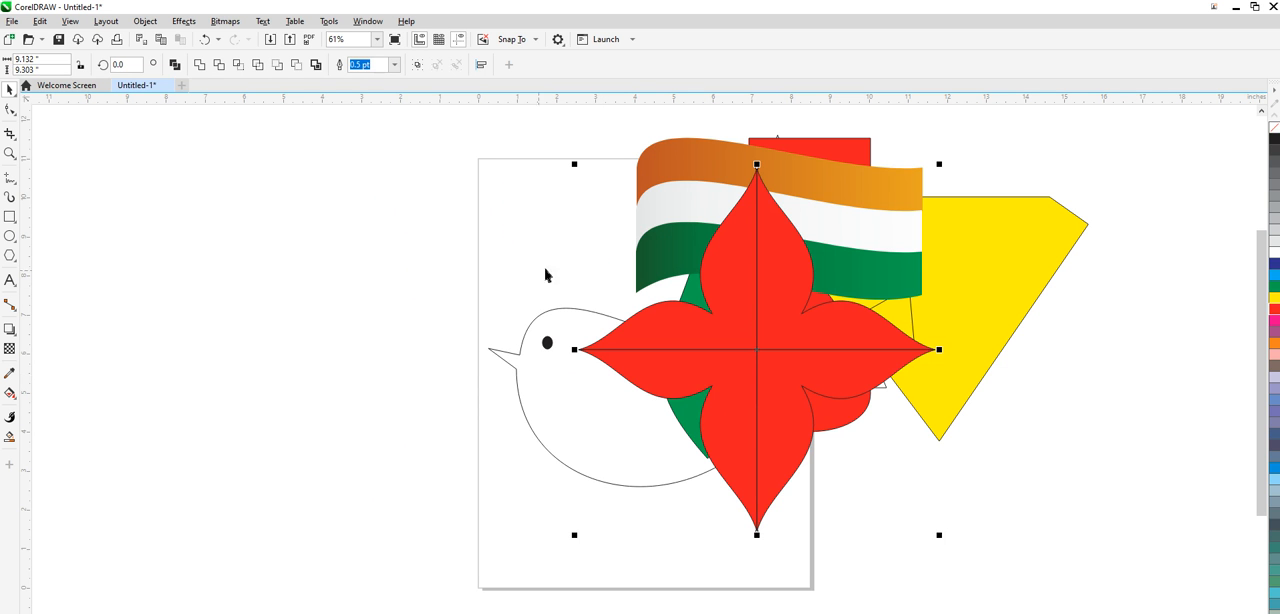
pyautogui.moveTo(793, 366); pyautogui.dragTo(311, 371)
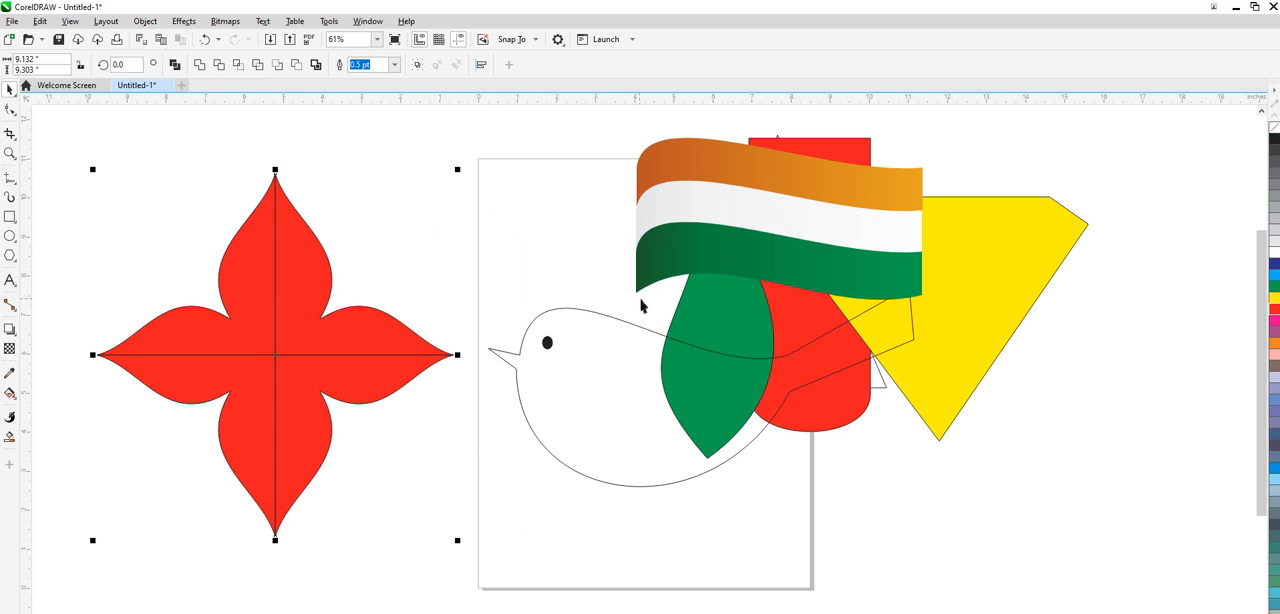
pyautogui.moveTo(610, 132); pyautogui.dragTo(948, 325)
pyautogui.moveTo(782, 256); pyautogui.dragTo(491, 223)
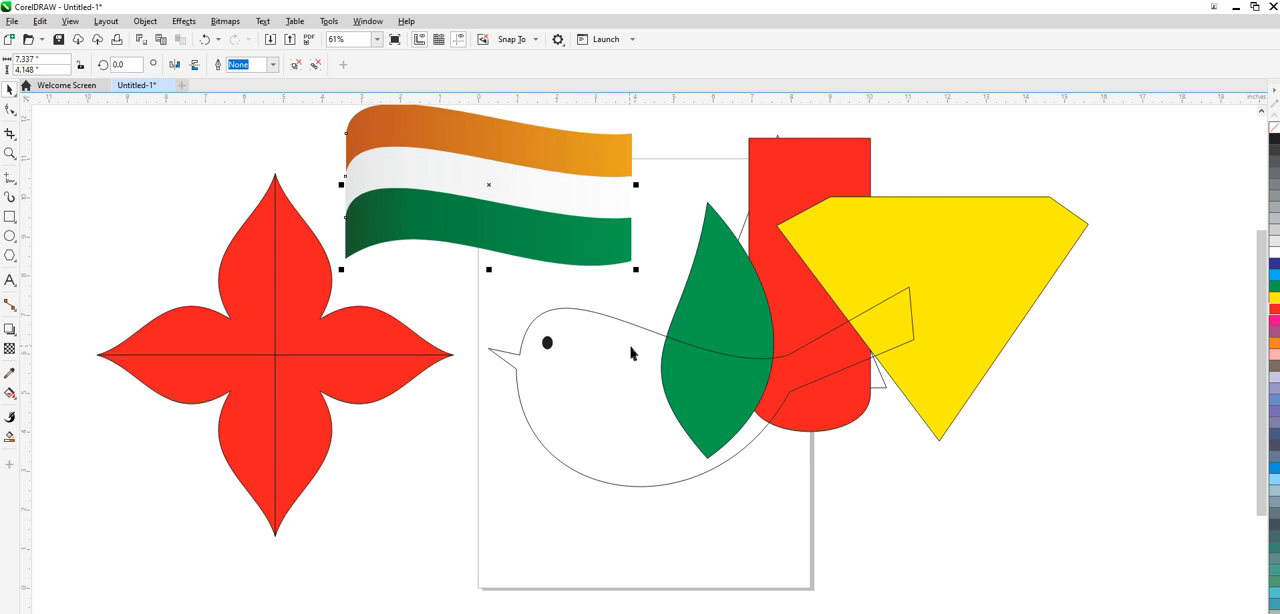